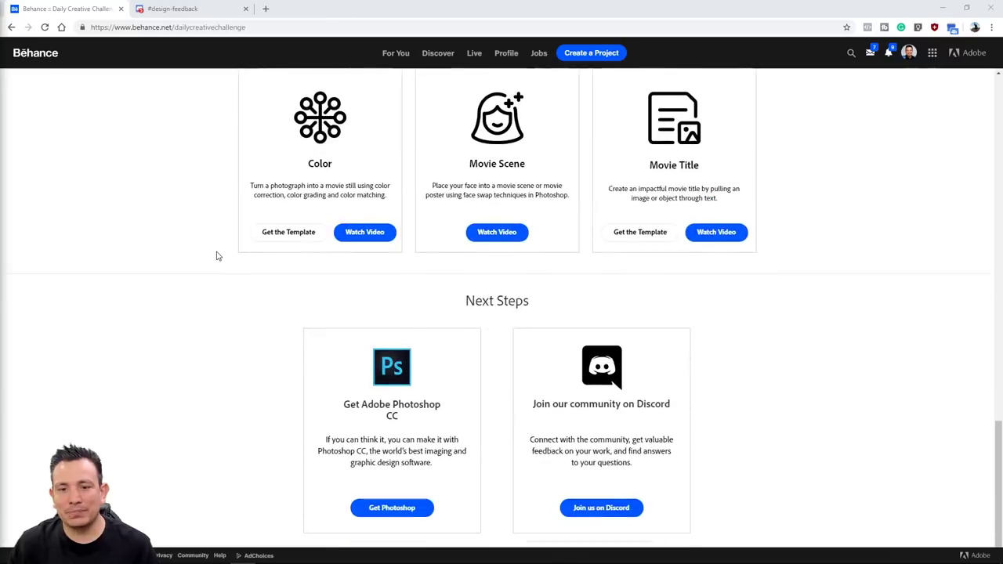
Look over the Daily Creative Challenge page on Behance, from the daily challenge cards up to the header and back.
{"action": "scroll", "coordinate": [639, 247], "scroll_direction": "up", "scroll_amount": 1}
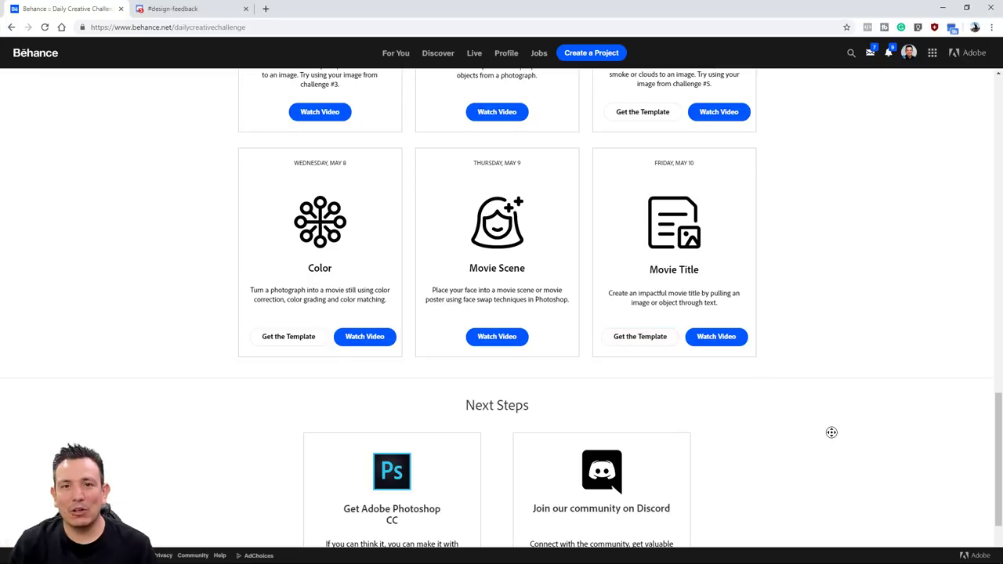
{"action": "scroll", "coordinate": [831, 430], "scroll_direction": "up", "scroll_amount": 6}
{"action": "scroll", "coordinate": [819, 362], "scroll_direction": "up", "scroll_amount": 8}
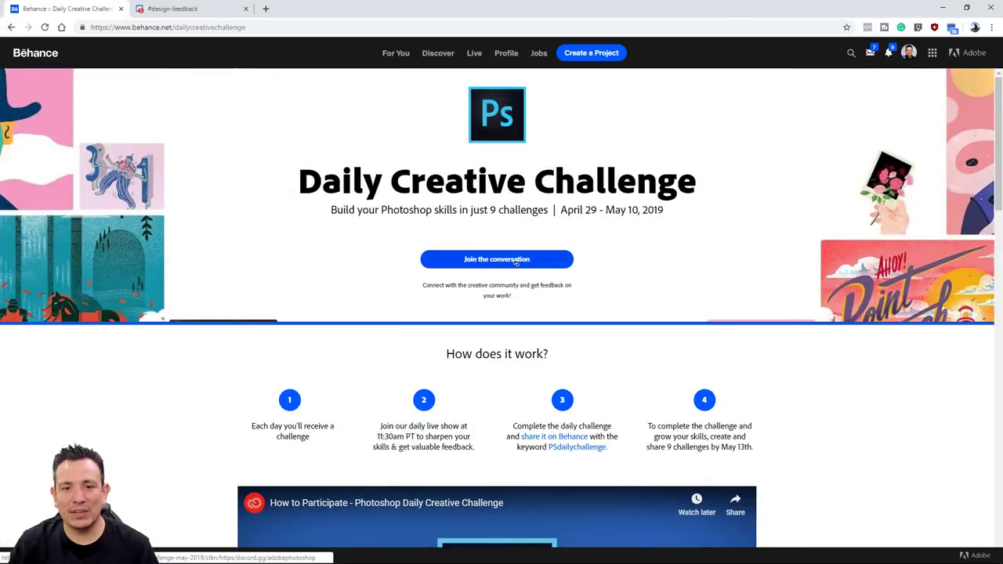
{"action": "scroll", "coordinate": [808, 376], "scroll_direction": "down", "scroll_amount": 14}
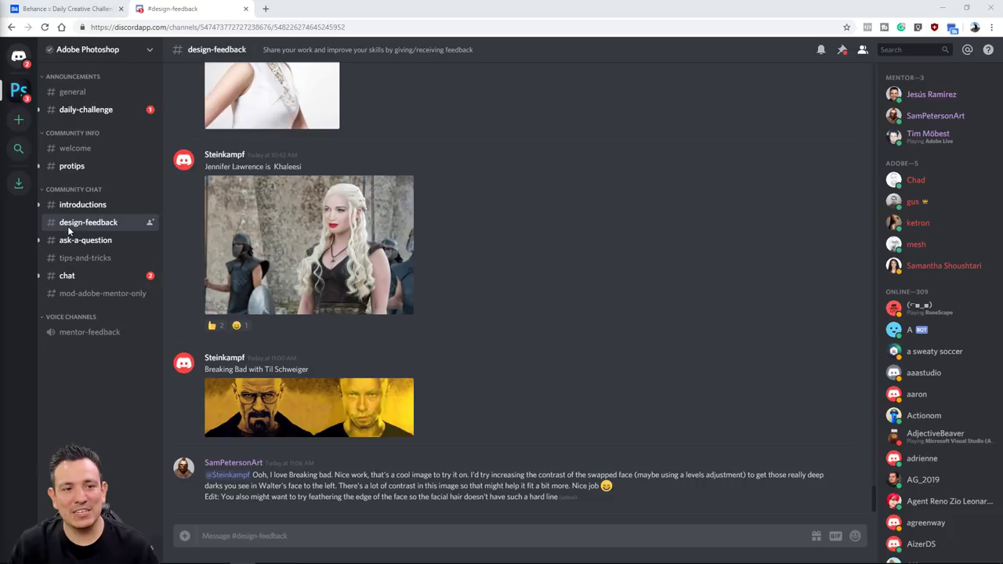
Browse the challenge submissions and mentor comments in the design-feedback channel of the Adobe Photoshop Discord server.
{"action": "scroll", "coordinate": [458, 286], "scroll_direction": "up", "scroll_amount": 1}
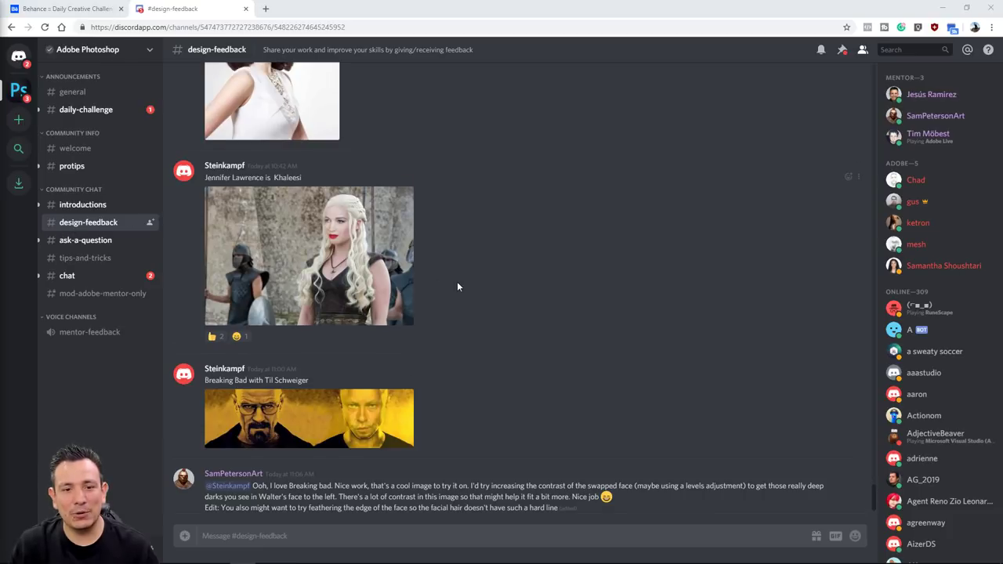
{"action": "scroll", "coordinate": [457, 286], "scroll_direction": "down", "scroll_amount": 1}
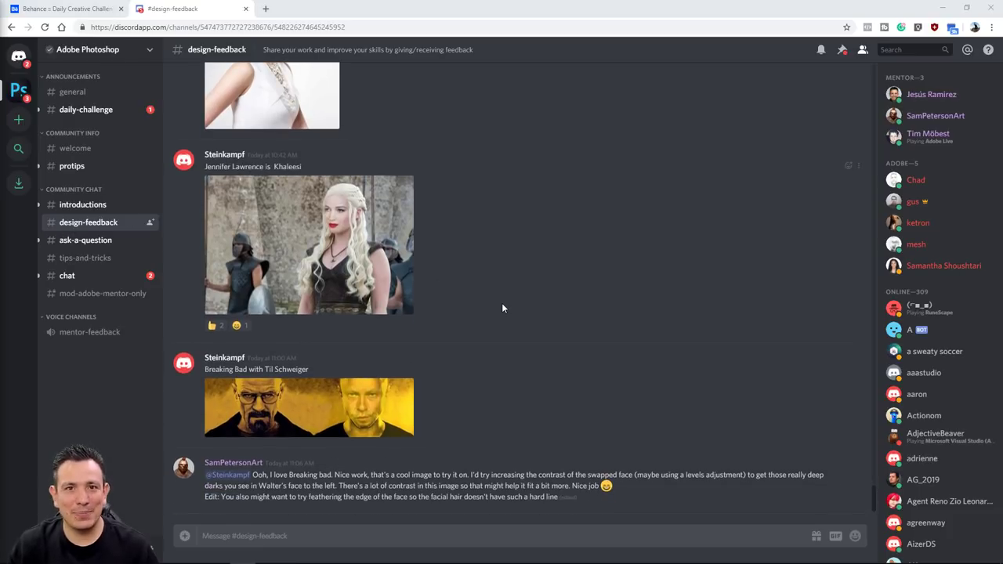
{"action": "scroll", "coordinate": [503, 313], "scroll_direction": "up", "scroll_amount": 4}
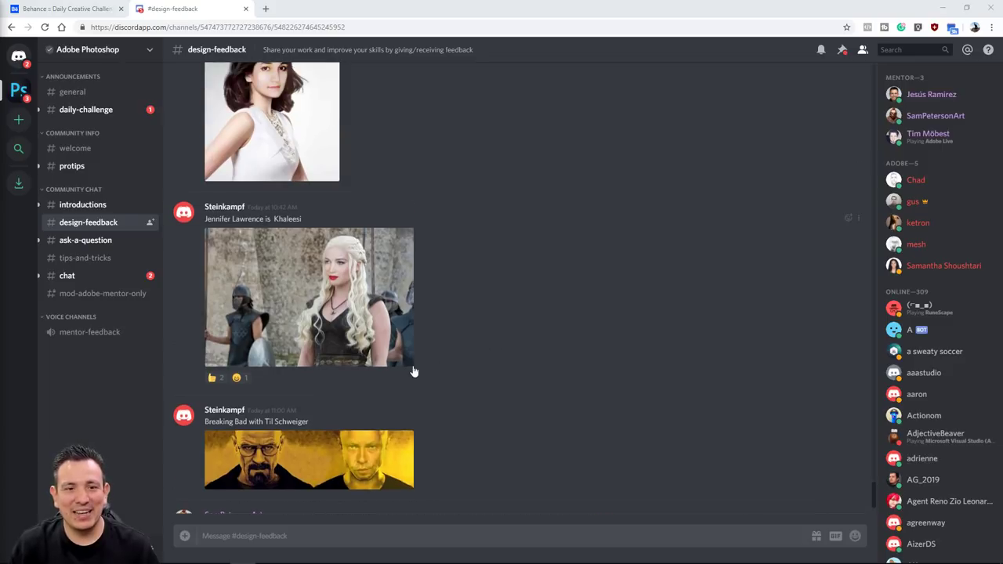
{"action": "scroll", "coordinate": [321, 330], "scroll_direction": "up", "scroll_amount": 5}
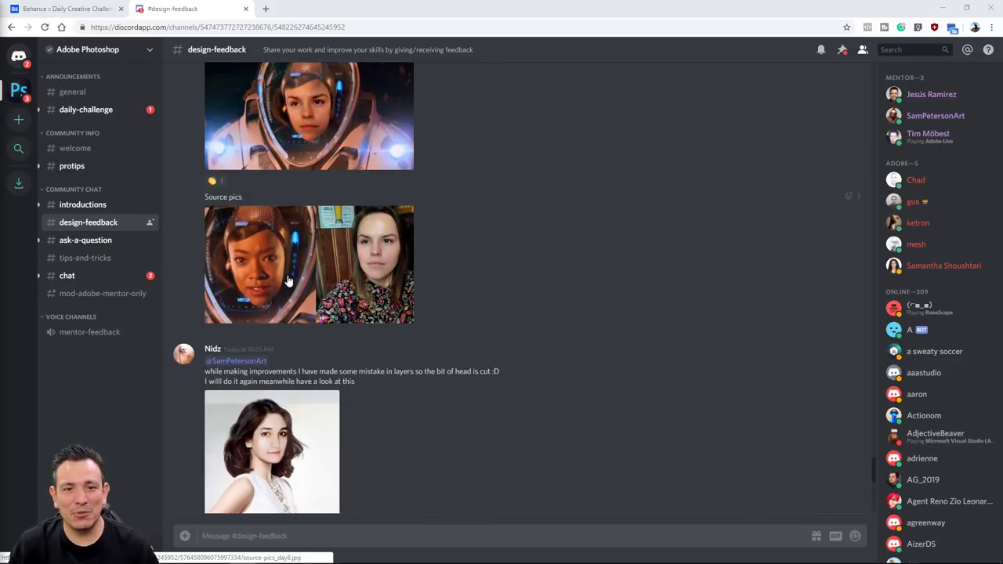
{"action": "scroll", "coordinate": [340, 279], "scroll_direction": "up", "scroll_amount": 2}
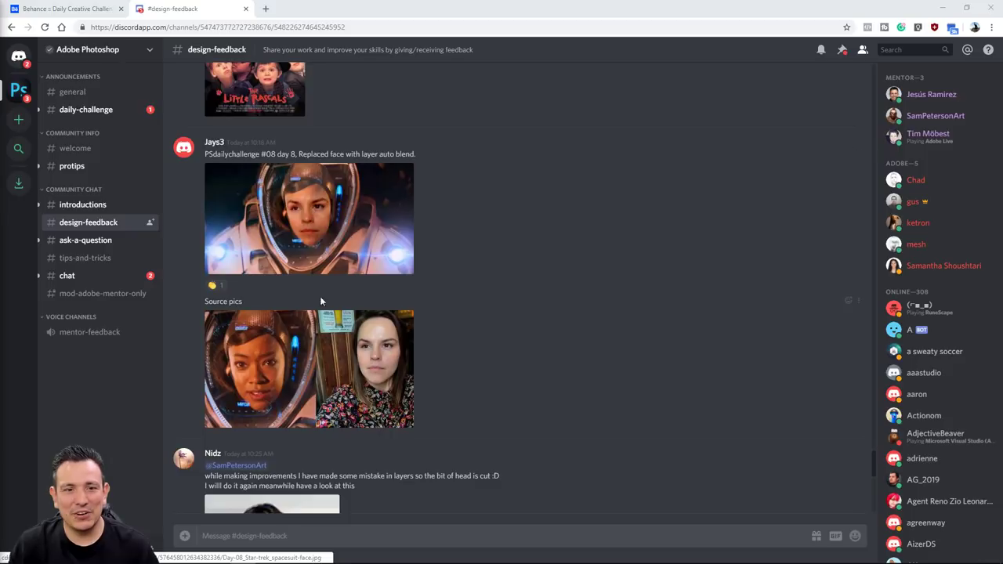
{"action": "scroll", "coordinate": [483, 327], "scroll_direction": "up", "scroll_amount": 1}
{"action": "scroll", "coordinate": [329, 270], "scroll_direction": "up", "scroll_amount": 4}
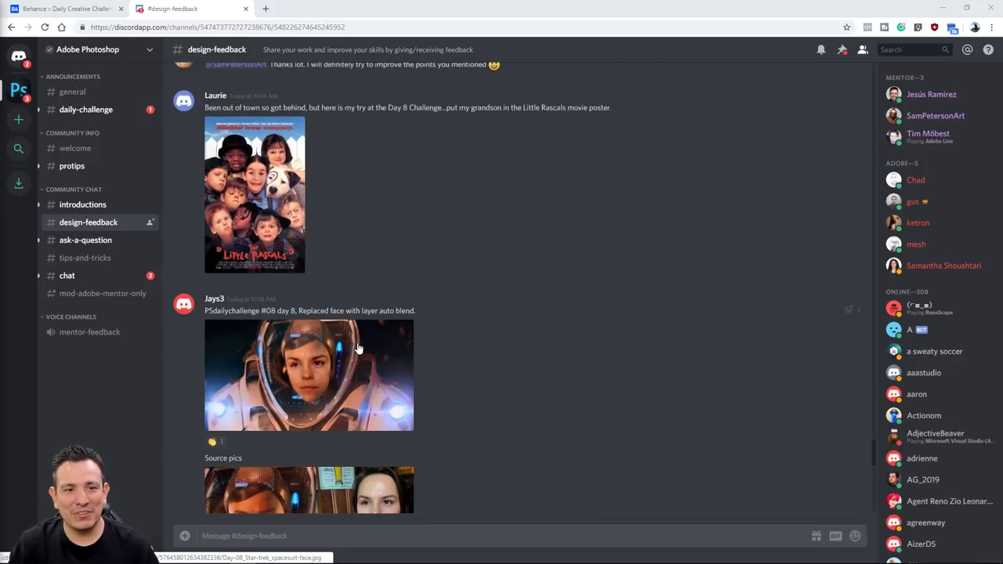
{"action": "scroll", "coordinate": [381, 274], "scroll_direction": "up", "scroll_amount": 12}
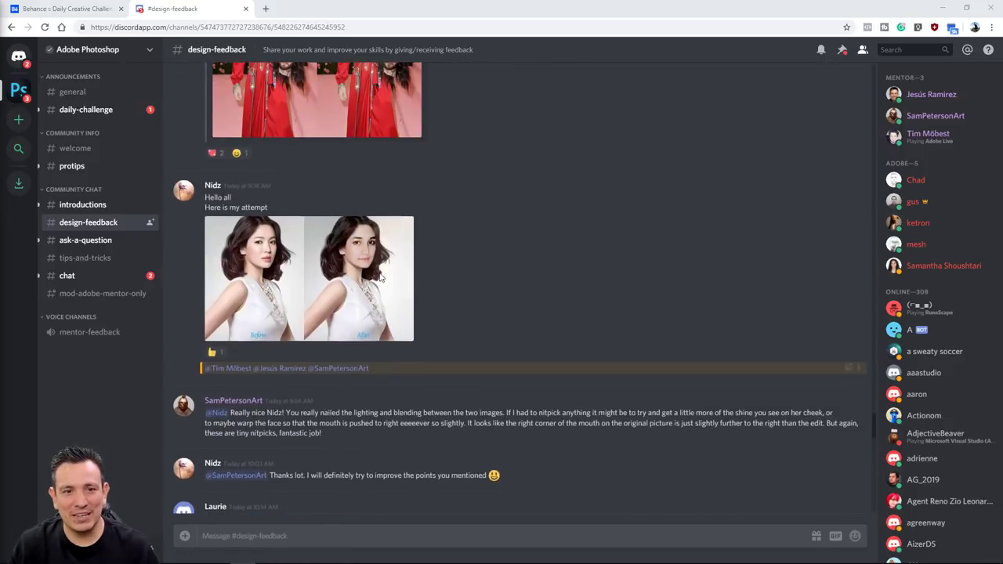
{"action": "scroll", "coordinate": [530, 294], "scroll_direction": "up", "scroll_amount": 6}
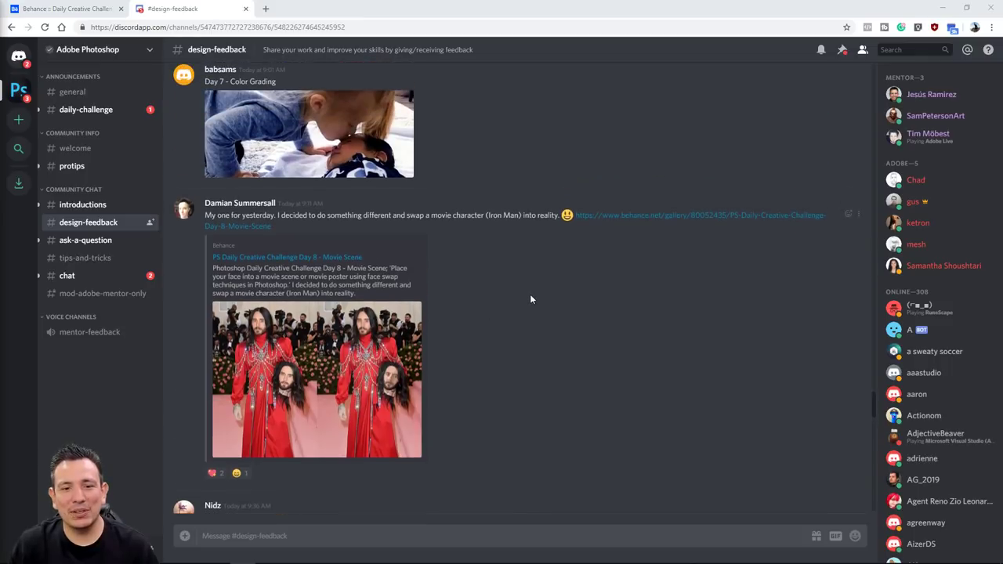
{"action": "scroll", "coordinate": [520, 301], "scroll_direction": "up", "scroll_amount": 10}
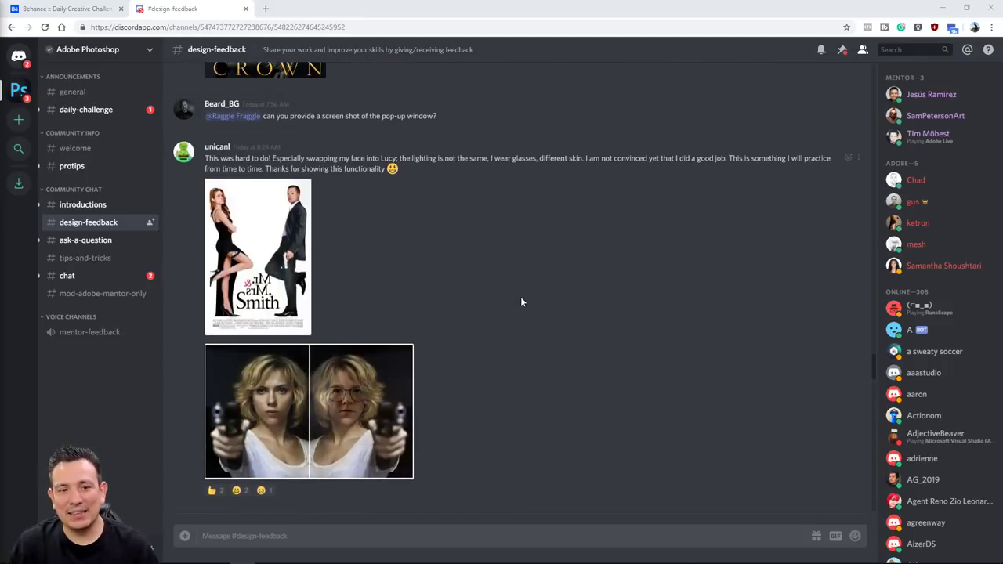
{"action": "scroll", "coordinate": [521, 301], "scroll_direction": "up", "scroll_amount": 8}
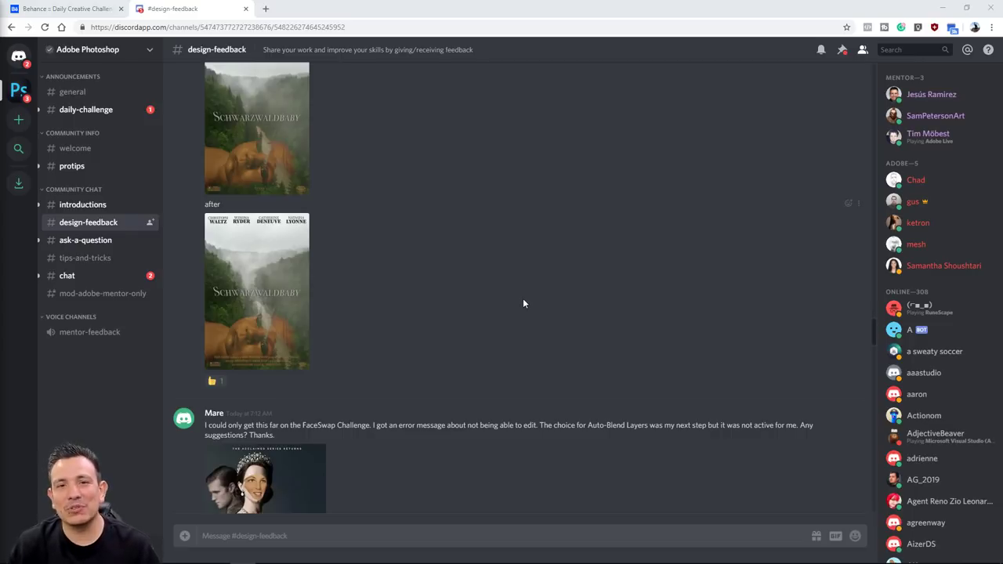
{"action": "scroll", "coordinate": [524, 301], "scroll_direction": "up", "scroll_amount": 6}
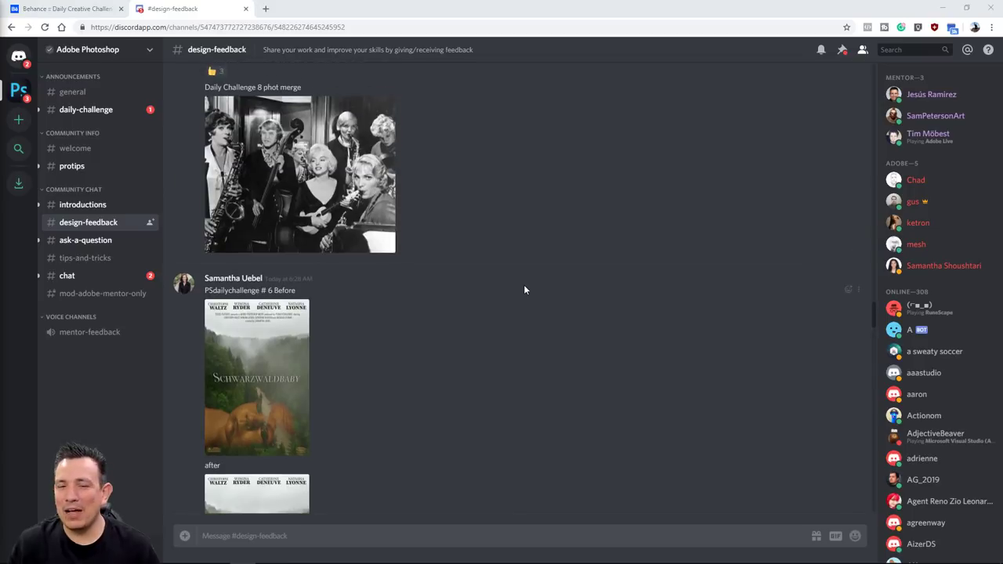
{"action": "scroll", "coordinate": [524, 288], "scroll_direction": "up", "scroll_amount": 12}
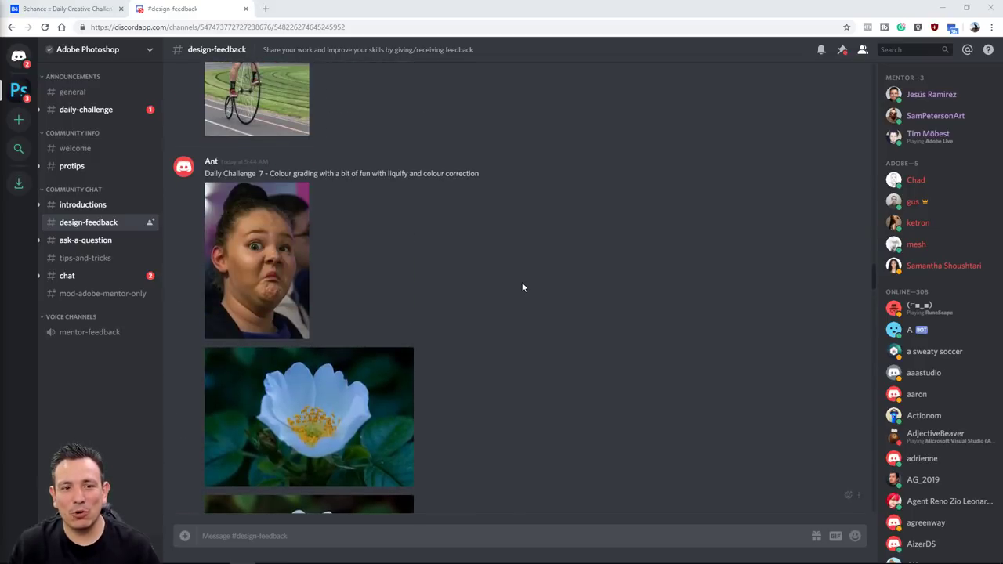
{"action": "scroll", "coordinate": [523, 287], "scroll_direction": "up", "scroll_amount": 9}
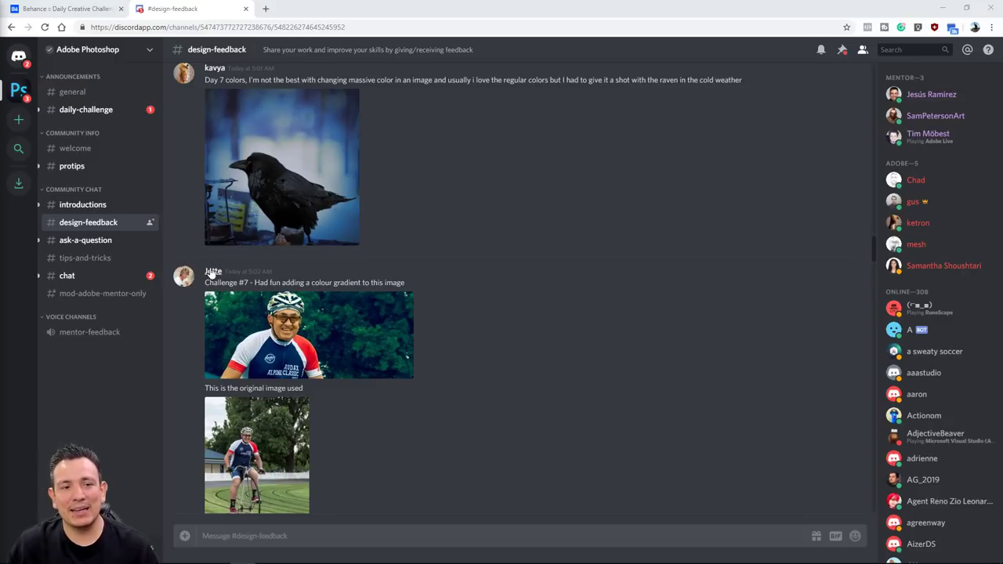
View the ask-a-question channel and the tips-and-tricks channel.
{"action": "left_click", "coordinate": [94, 241]}
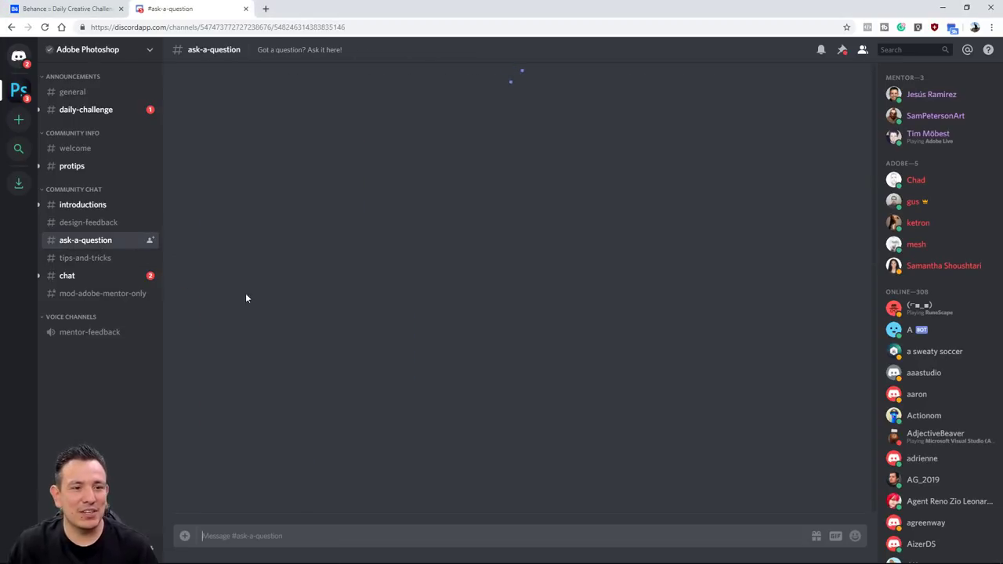
{"action": "left_click", "coordinate": [118, 260]}
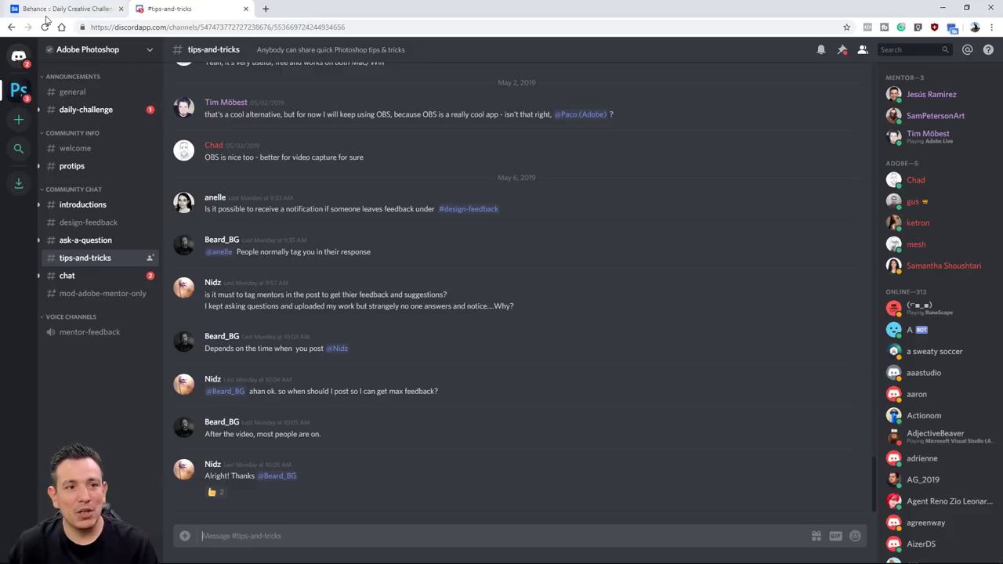
Return to the Behance challenge page and review the Color, Movie Scene and Movie Title challenge cards.
{"action": "left_click", "coordinate": [49, 9]}
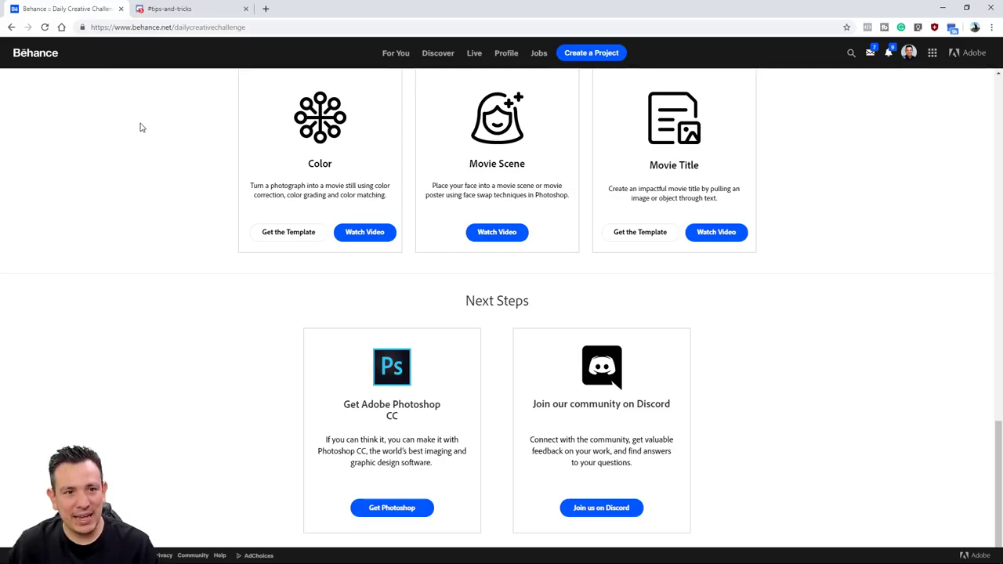
{"action": "scroll", "coordinate": [624, 287], "scroll_direction": "up", "scroll_amount": 1}
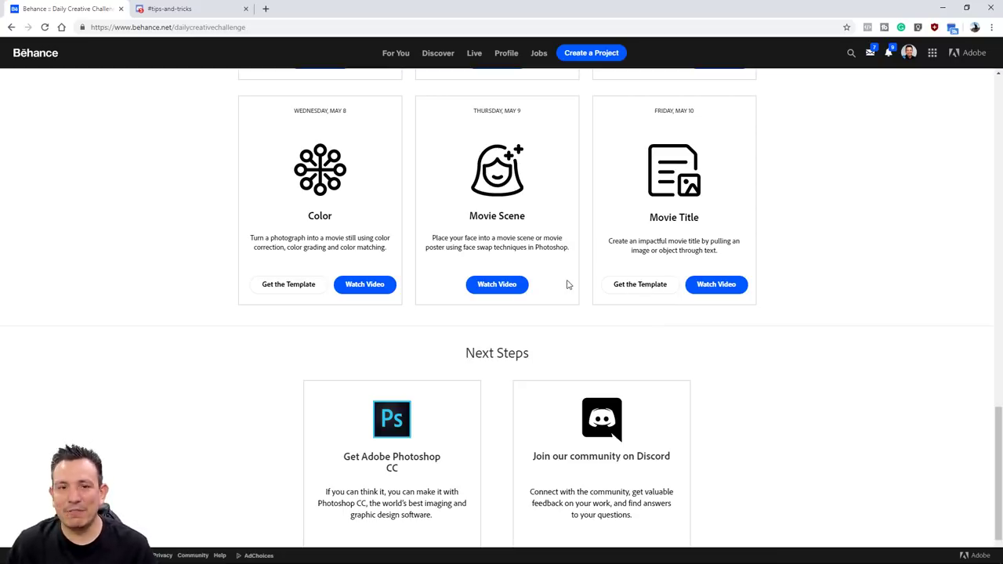
{"action": "scroll", "coordinate": [186, 123], "scroll_direction": "up", "scroll_amount": 1}
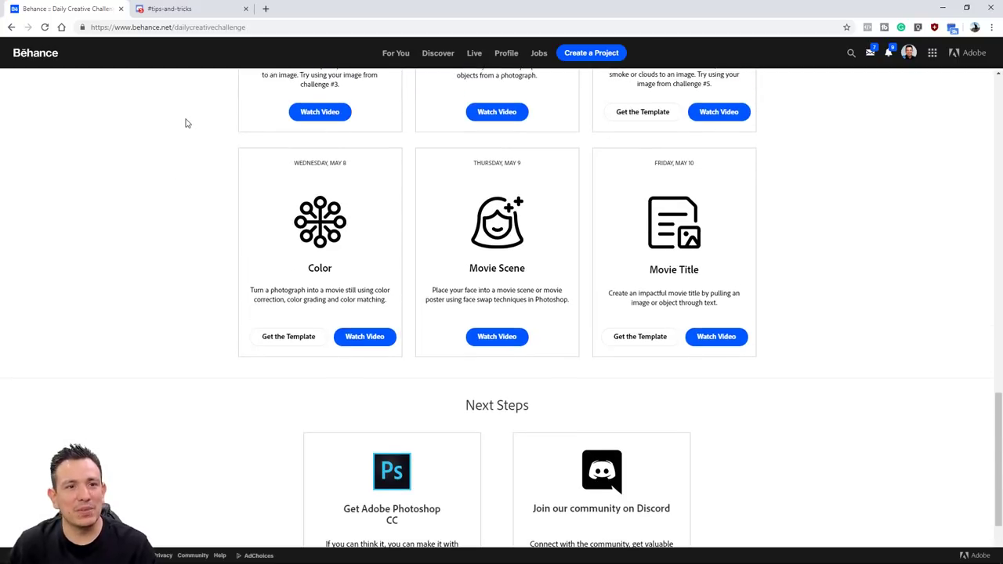
{"action": "scroll", "coordinate": [180, 138], "scroll_direction": "down", "scroll_amount": 2}
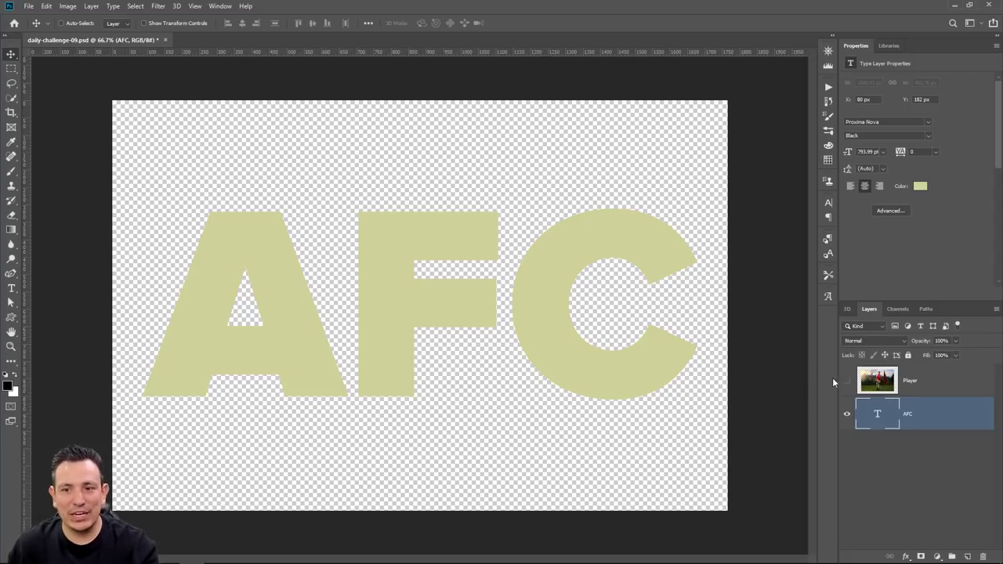
Inspect the AFC text layer by toggling its visibility and briefly entering text editing without changing the text.
{"action": "left_click", "coordinate": [846, 415]}
{"action": "left_click", "coordinate": [847, 415]}
{"action": "double_click", "coordinate": [878, 419]}
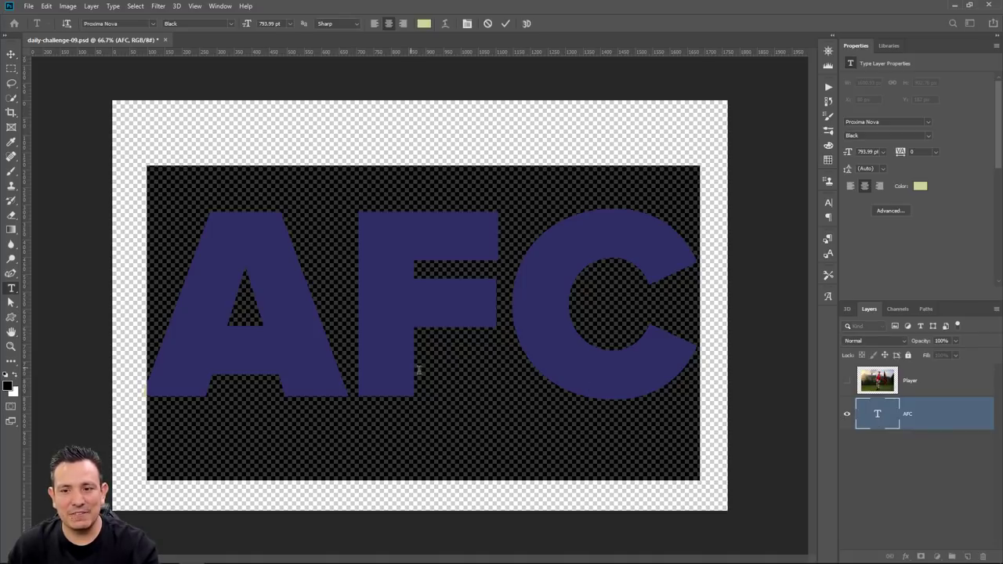
{"action": "left_click", "coordinate": [868, 422]}
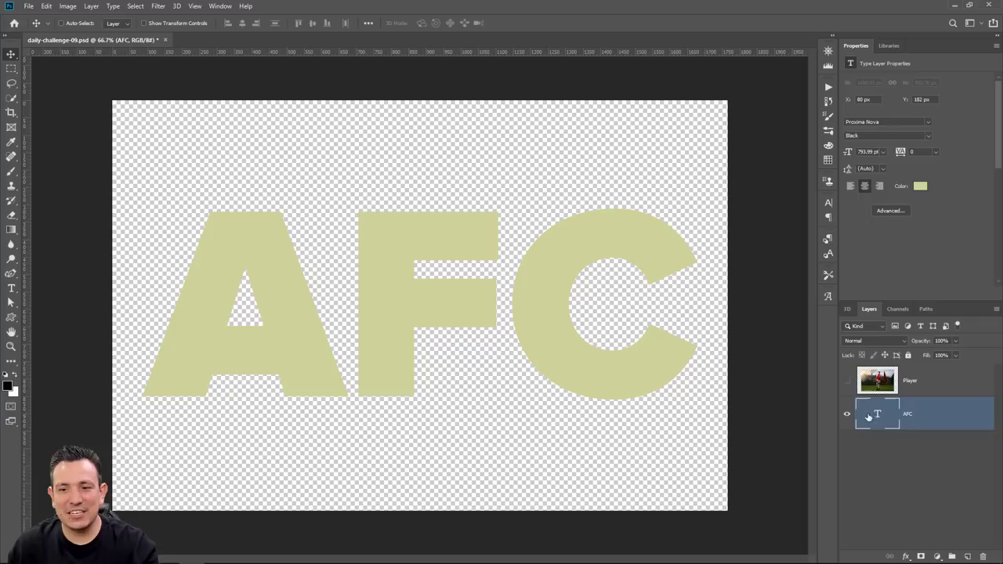
Make the Player photo layer visible and select it.
{"action": "left_click", "coordinate": [846, 381]}
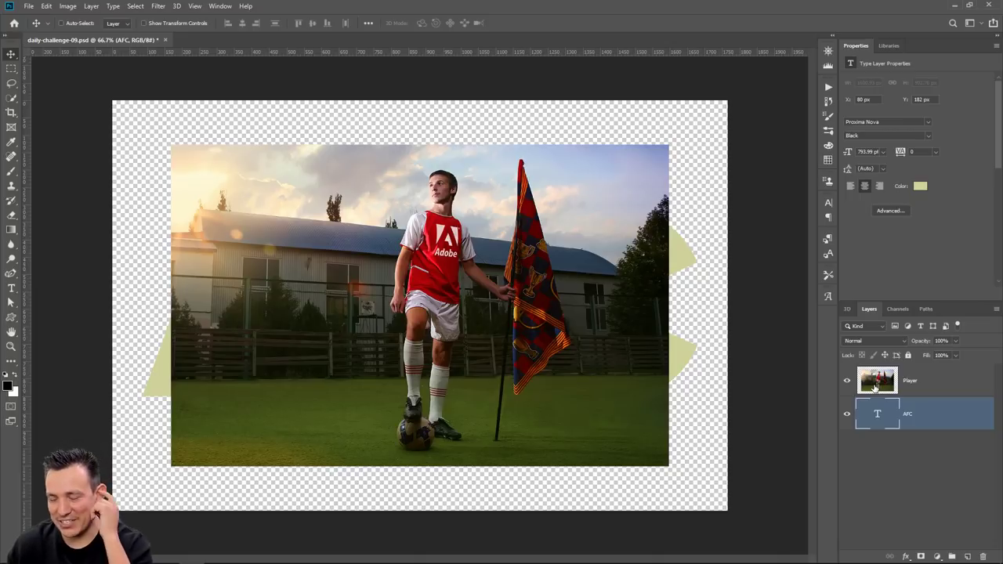
{"action": "left_click", "coordinate": [875, 389]}
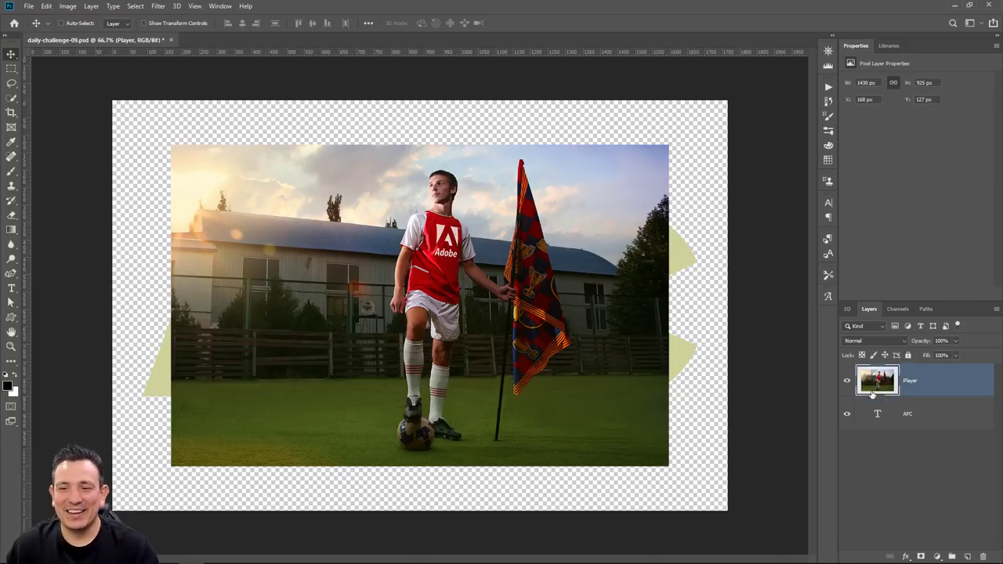
Compare the composition with and without the Player photo over the AFC text, leaving the photo visible.
{"action": "left_click", "coordinate": [846, 384]}
{"action": "left_click", "coordinate": [846, 383]}
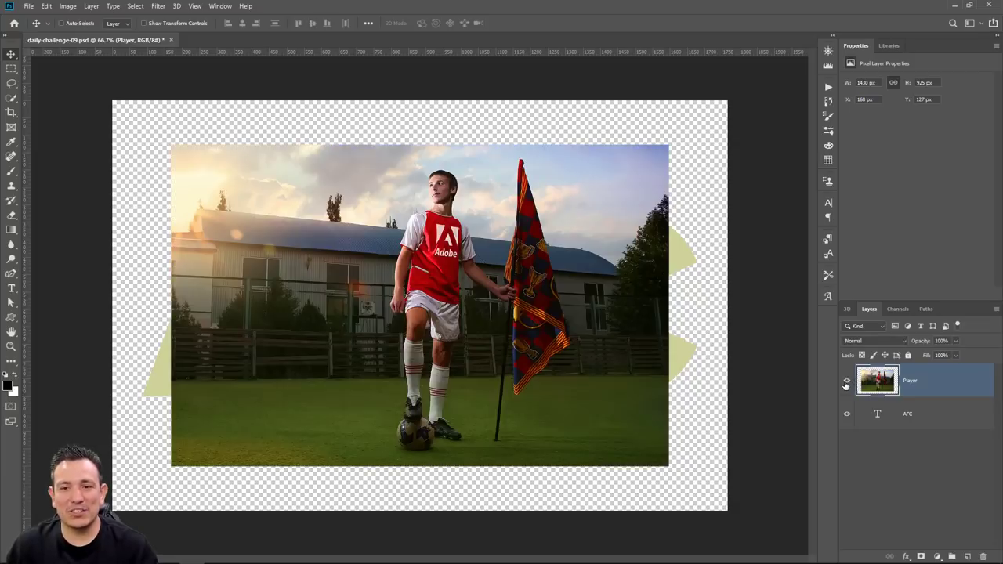
{"action": "left_click", "coordinate": [847, 384]}
{"action": "left_click", "coordinate": [847, 384]}
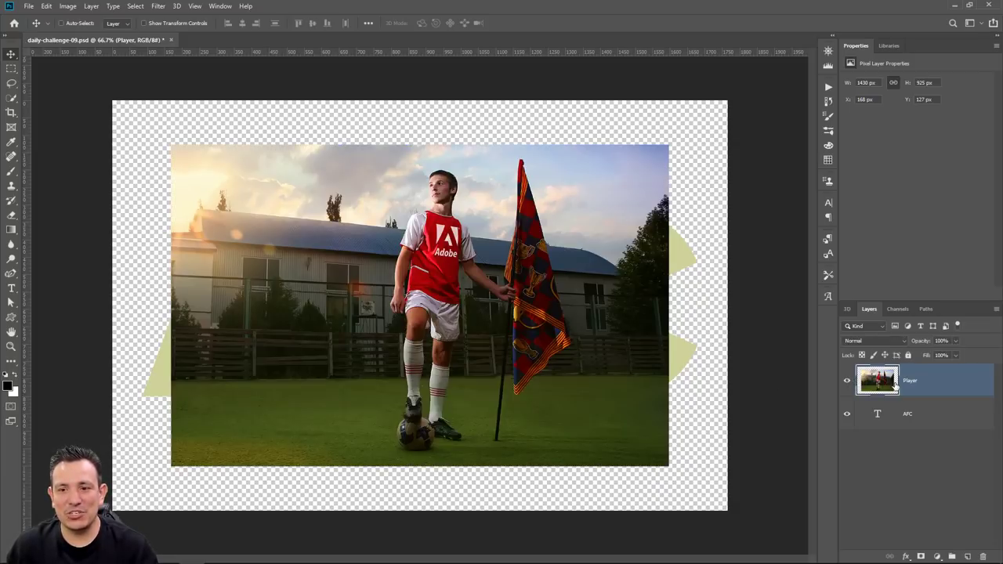
{"action": "left_click", "coordinate": [846, 382]}
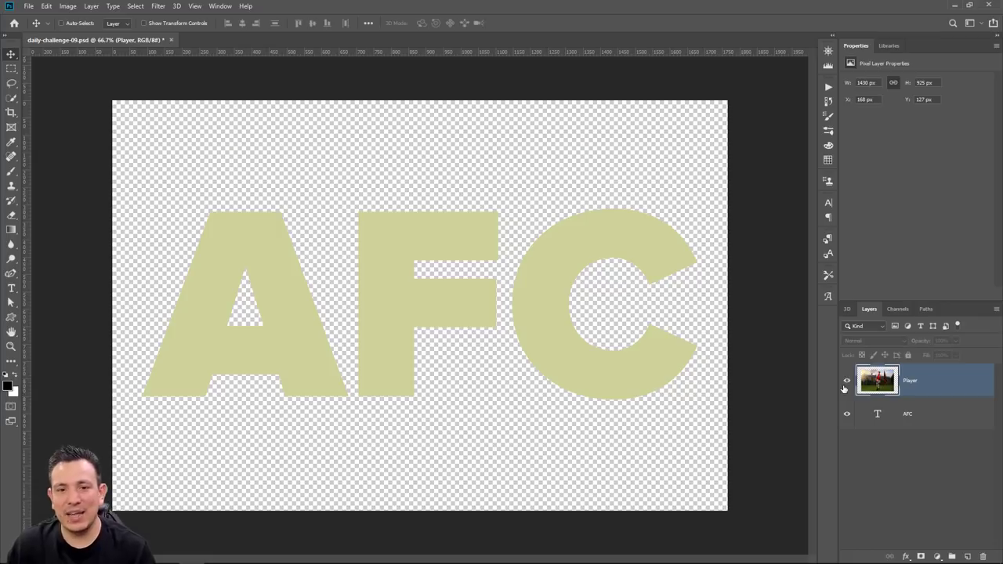
{"action": "left_click", "coordinate": [846, 384]}
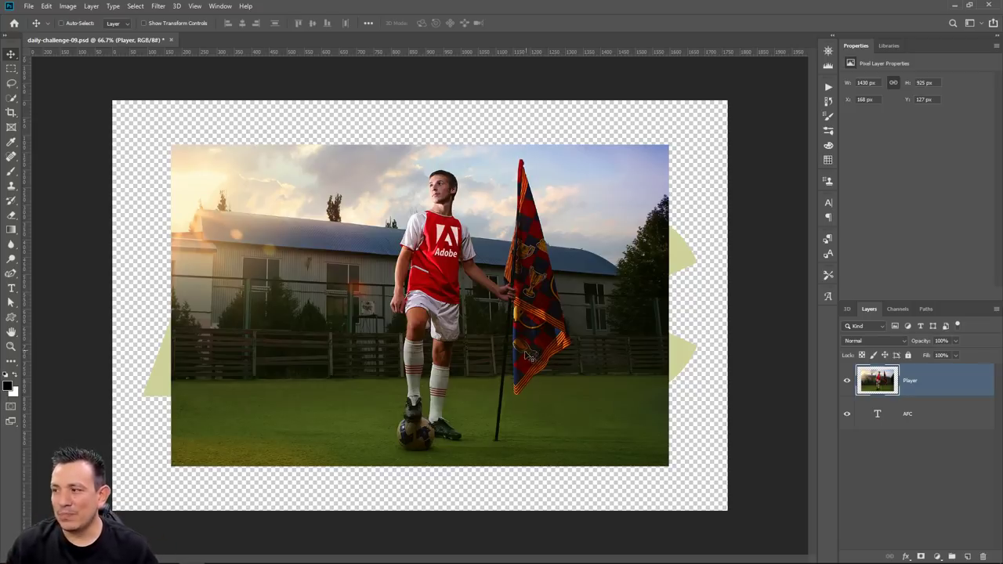
{"action": "left_click", "coordinate": [847, 381]}
{"action": "left_click", "coordinate": [847, 381]}
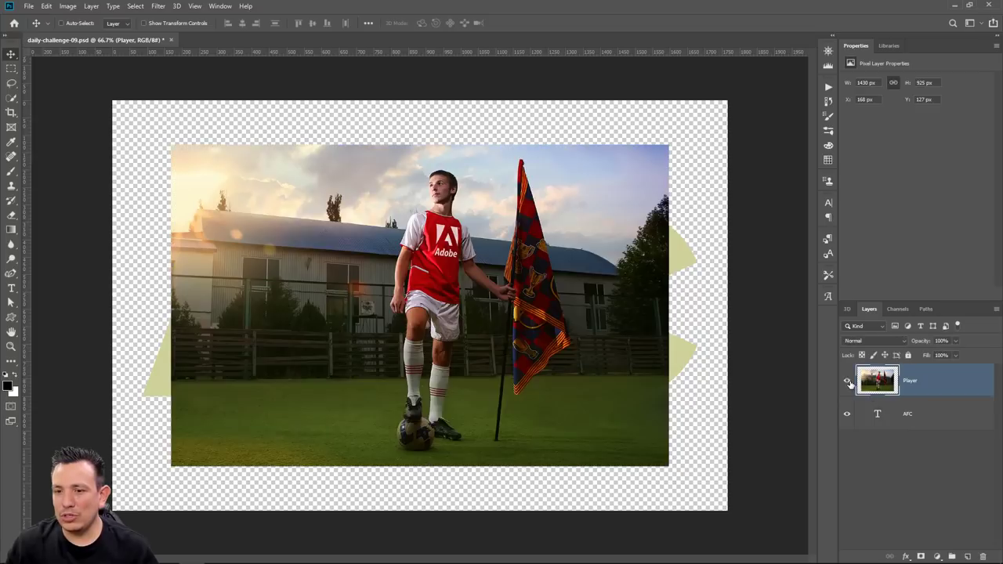
{"action": "left_click", "coordinate": [847, 381]}
{"action": "left_click", "coordinate": [847, 381]}
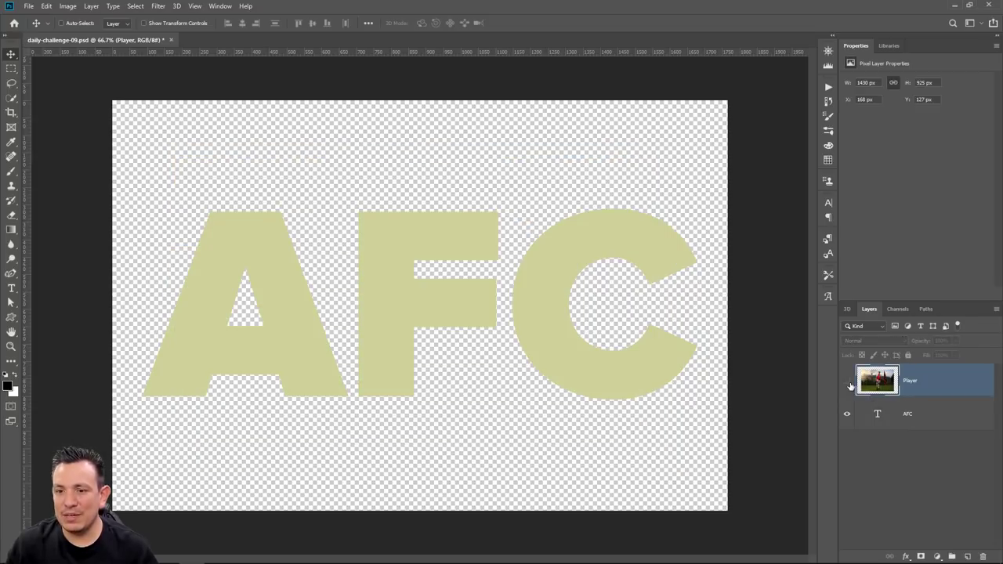
{"action": "left_click", "coordinate": [847, 381]}
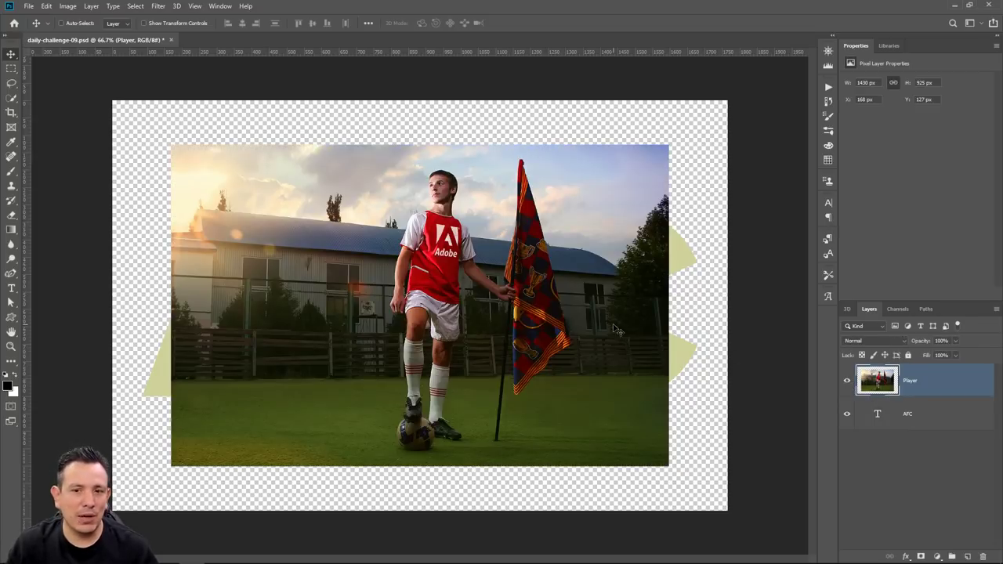
{"action": "left_click", "coordinate": [29, 6]}
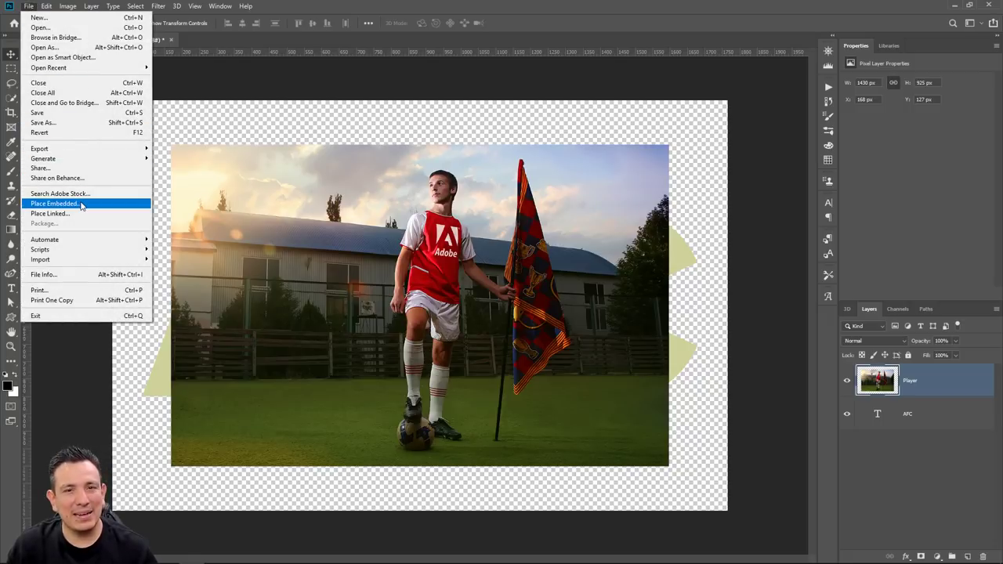
{"action": "left_click", "coordinate": [265, 364]}
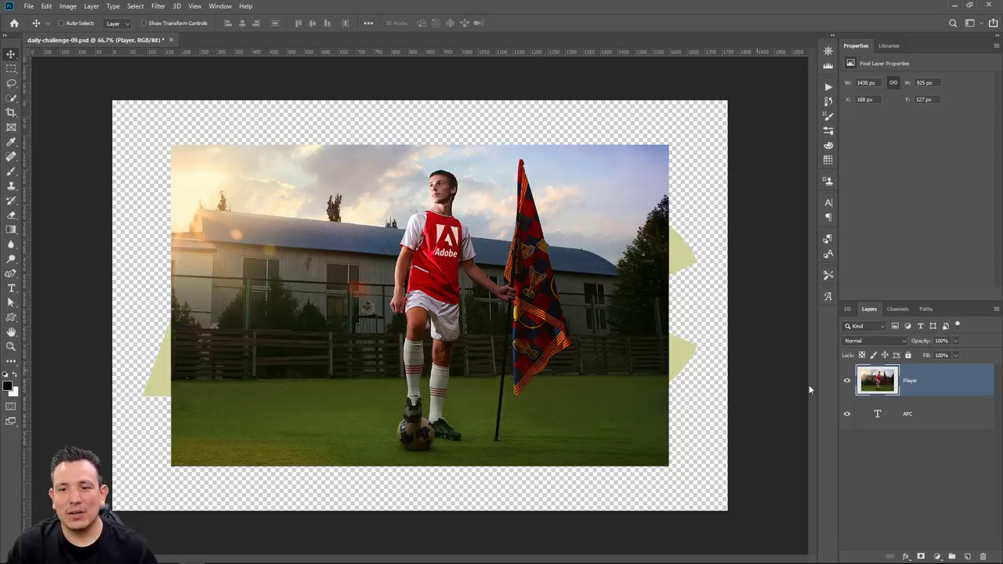
Hide the Player photo to show the AFC lettering alone and select the AFC text layer.
{"action": "left_click", "coordinate": [846, 385]}
{"action": "left_click", "coordinate": [846, 384]}
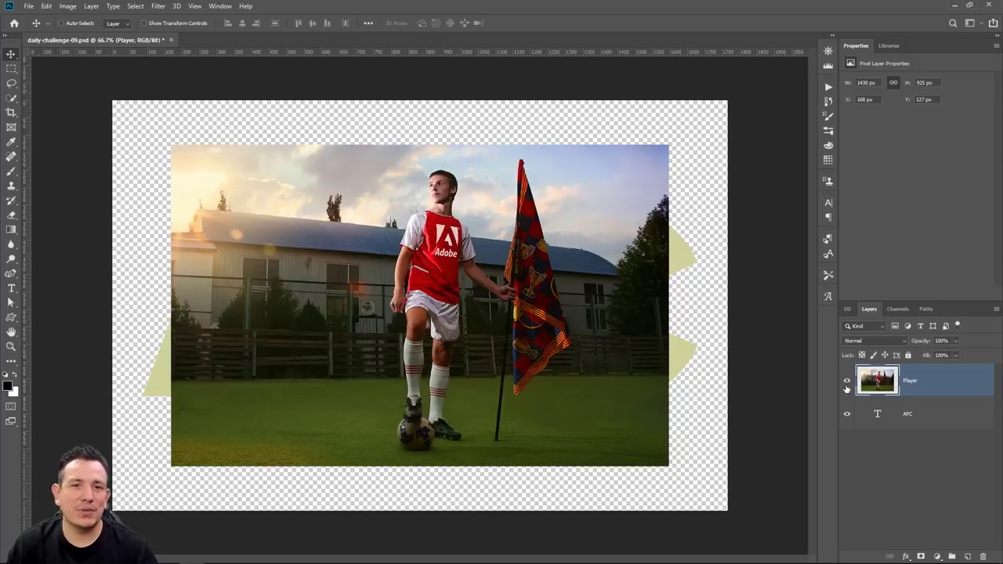
{"action": "left_click", "coordinate": [847, 382]}
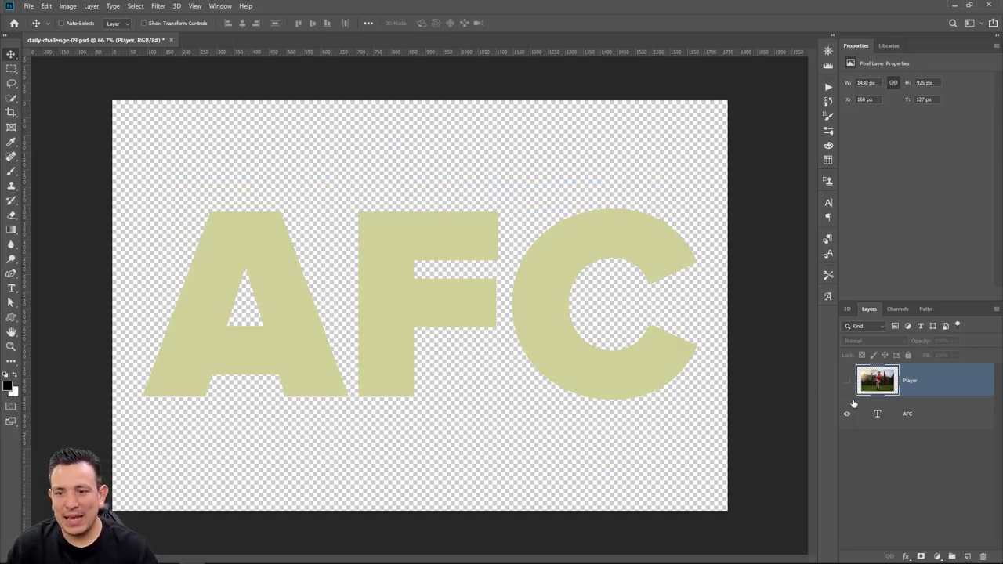
{"action": "left_click", "coordinate": [926, 425]}
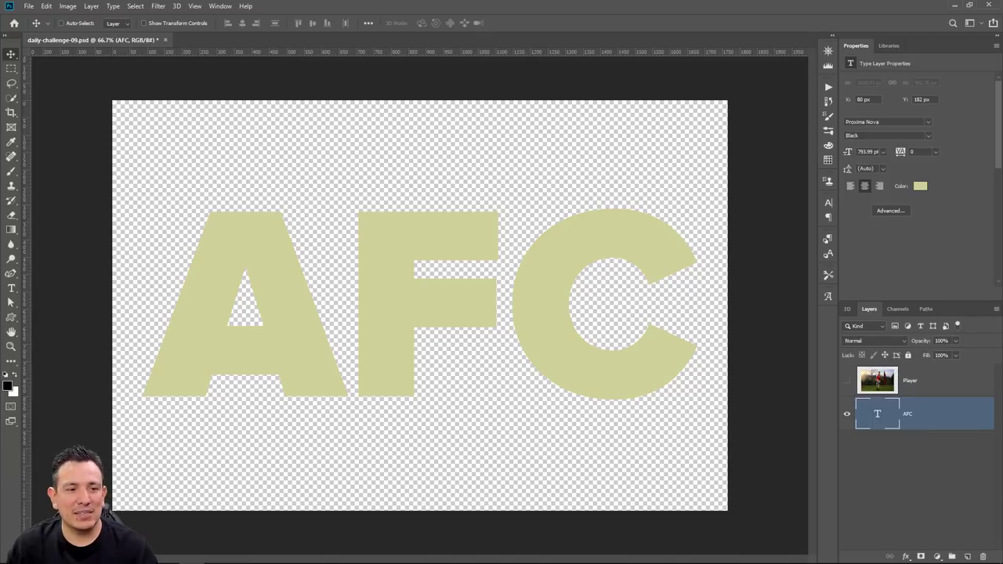
Examine the AFC text's character settings and the available Proxima Nova font styles without changing them.
{"action": "left_click", "coordinate": [11, 289]}
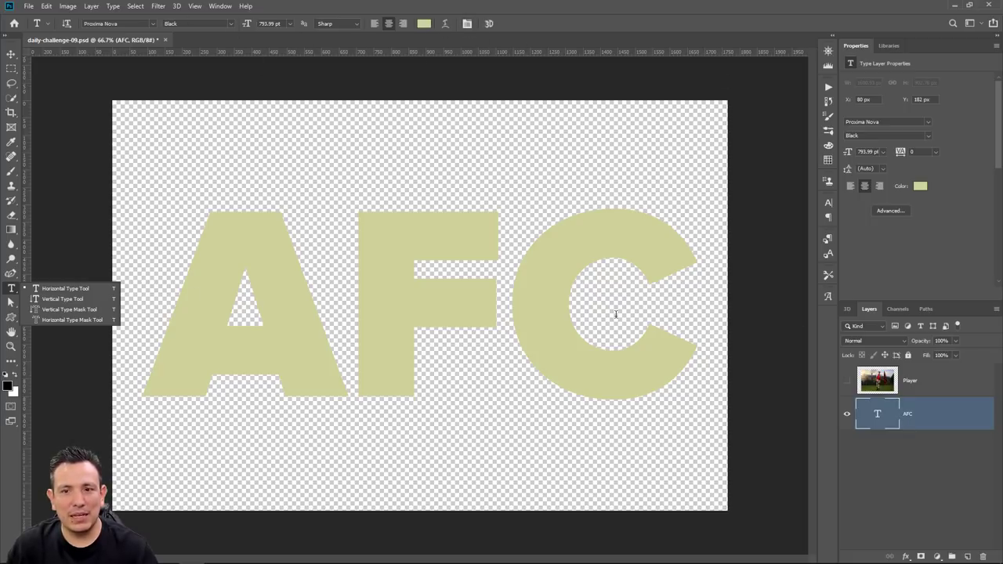
{"action": "left_click", "coordinate": [526, 319]}
{"action": "key", "text": "ctrl+a"}
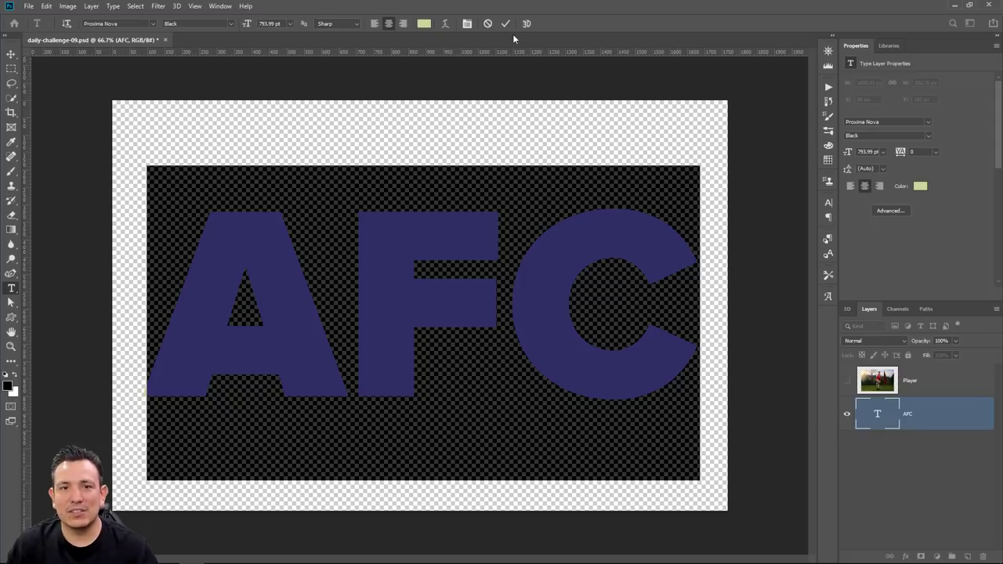
{"action": "left_click", "coordinate": [467, 24]}
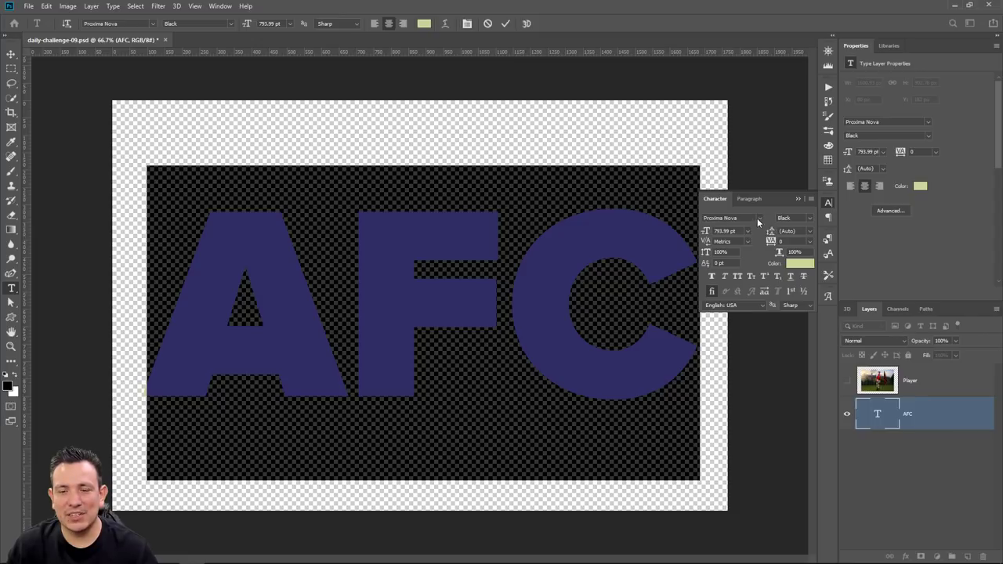
{"action": "left_click", "coordinate": [798, 198]}
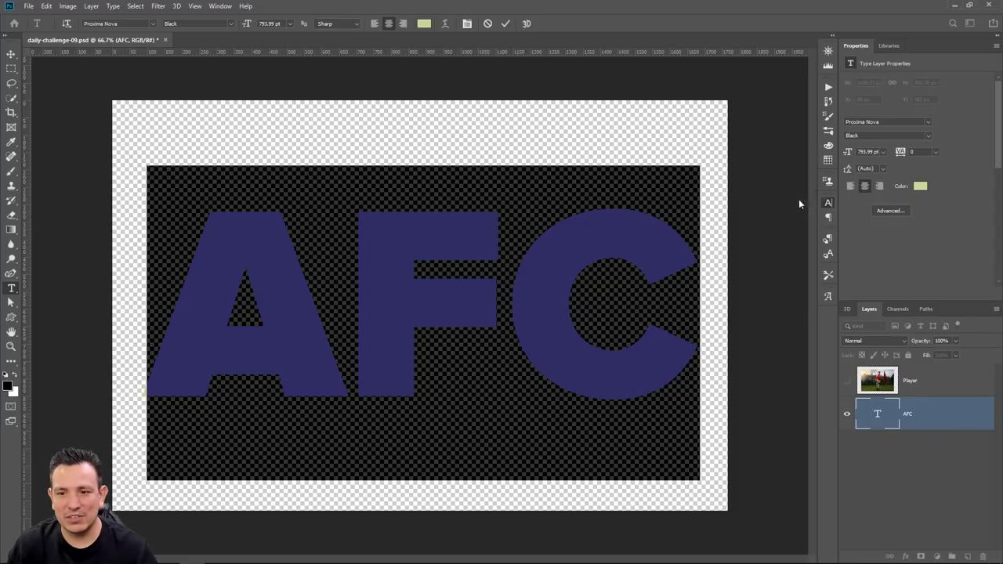
{"action": "left_click", "coordinate": [885, 388]}
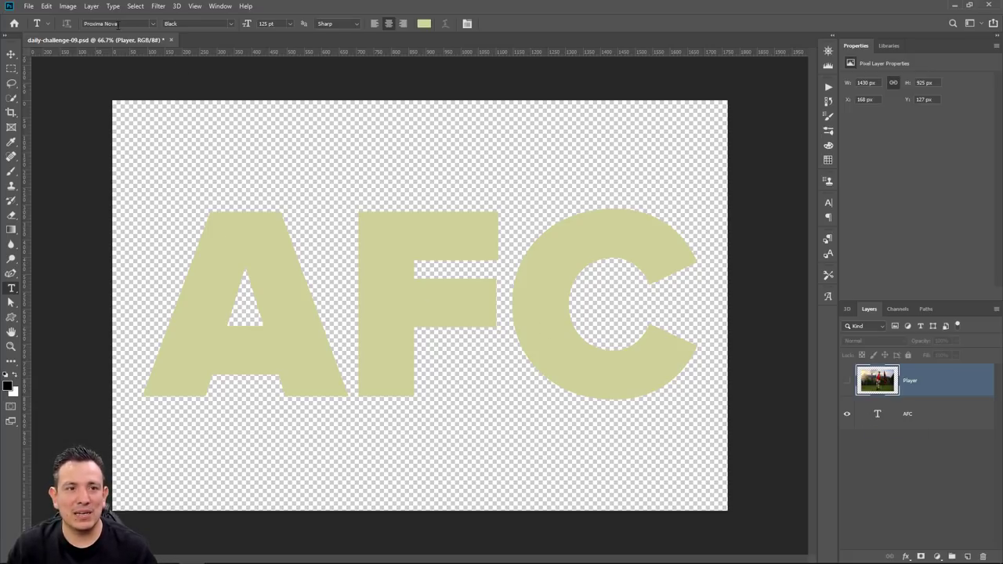
{"action": "left_click", "coordinate": [232, 24]}
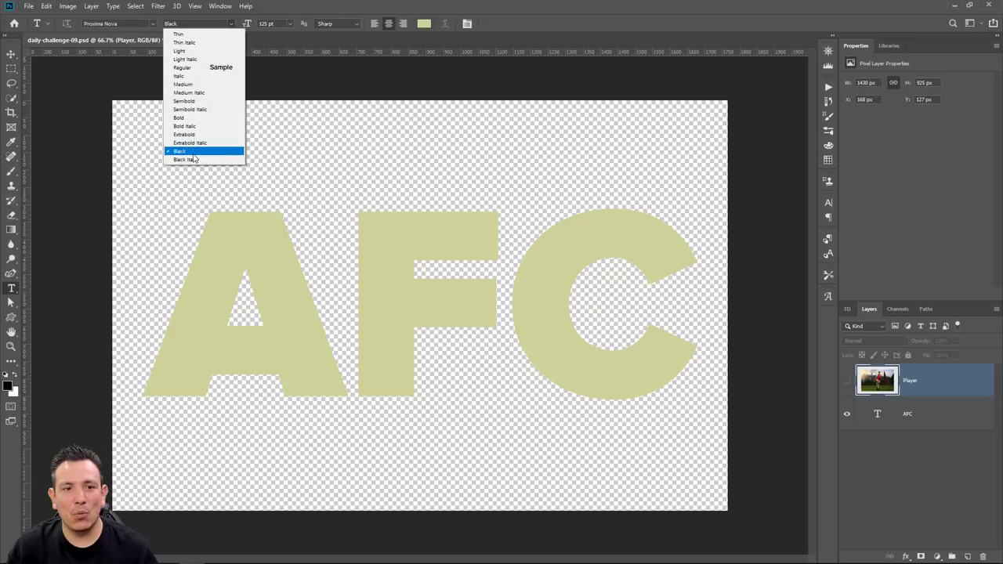
{"action": "left_click", "coordinate": [888, 452]}
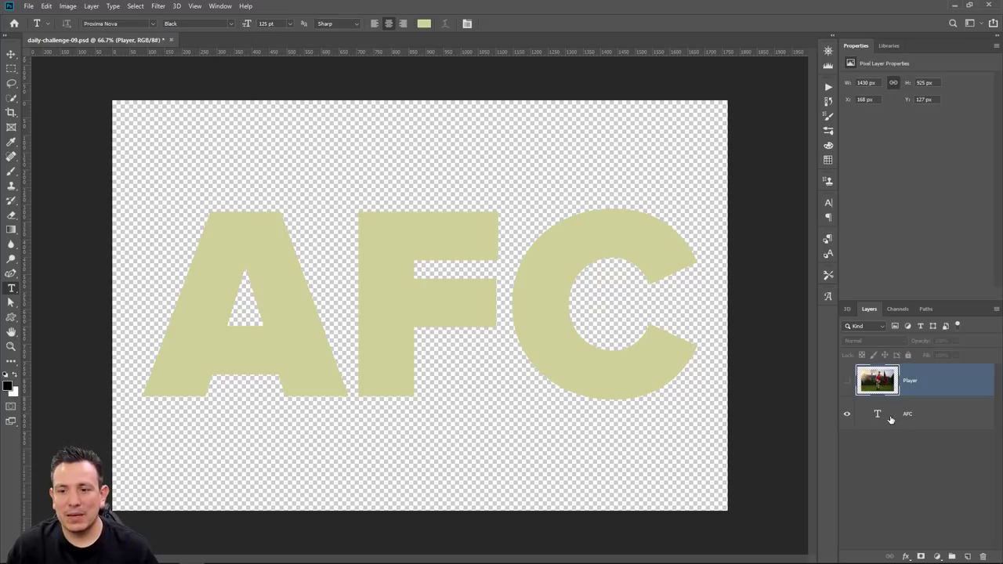
{"action": "left_click", "coordinate": [893, 418]}
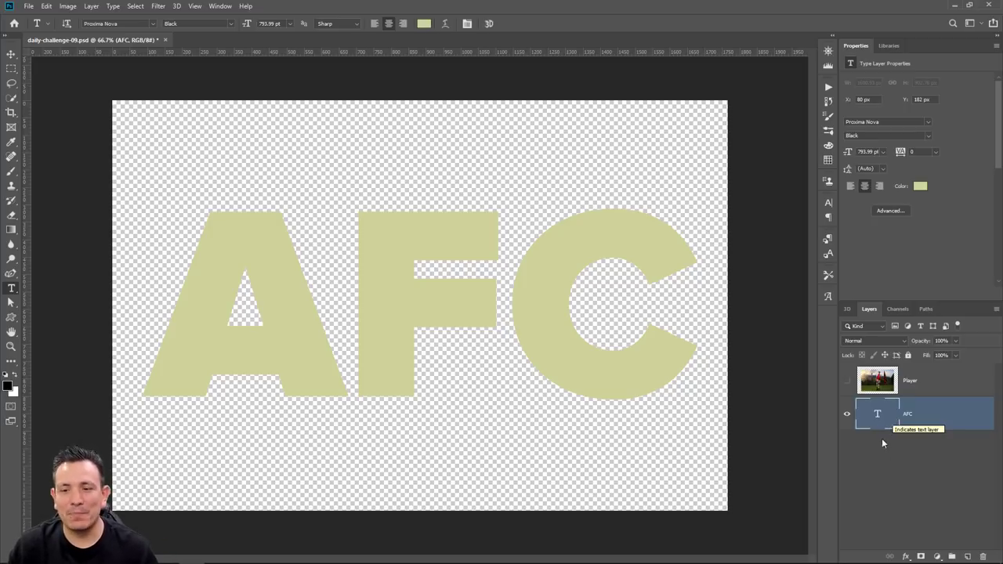
Show the Player layer, clip it to the AFC text layer with a clipping mask, and compare the text with and without it.
{"action": "left_click", "coordinate": [847, 381]}
{"action": "left_click", "coordinate": [889, 388]}
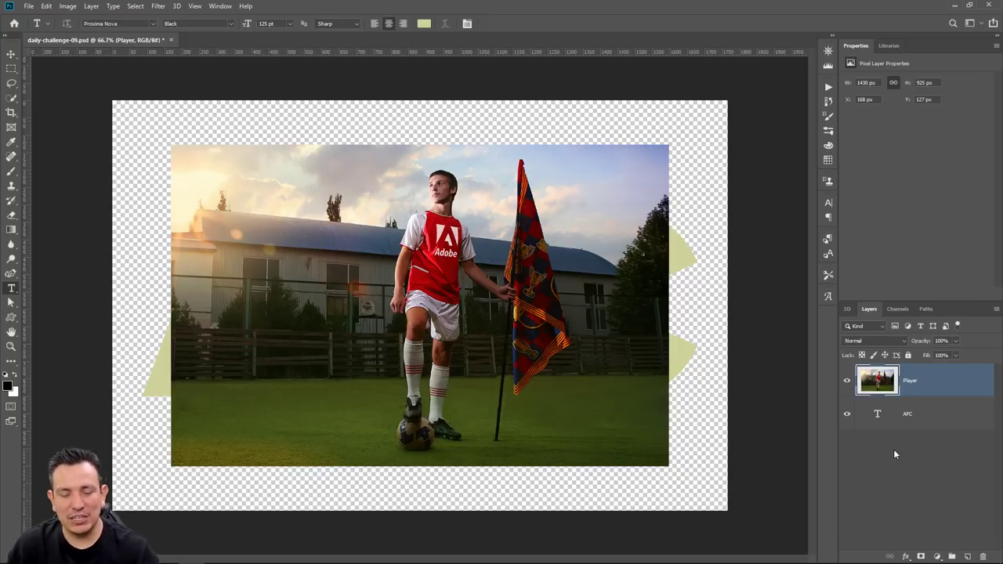
{"action": "key", "text": "ctrl+alt+g"}
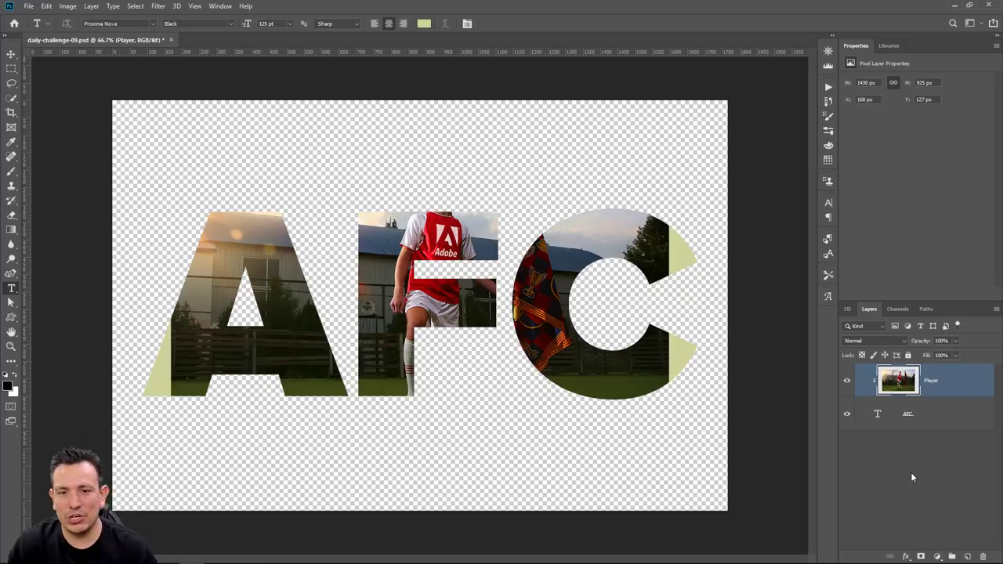
{"action": "left_click", "coordinate": [847, 381]}
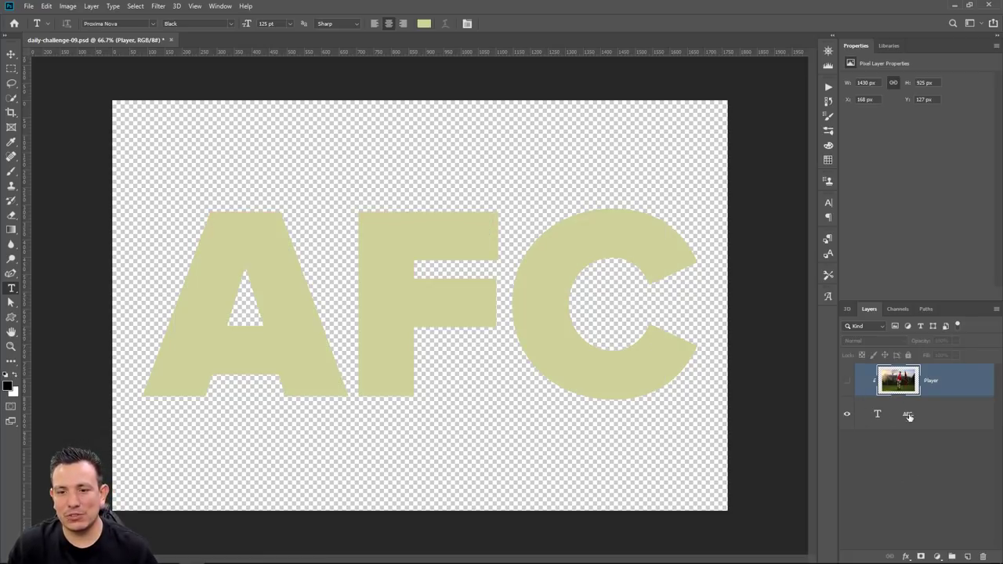
{"action": "left_click", "coordinate": [848, 381]}
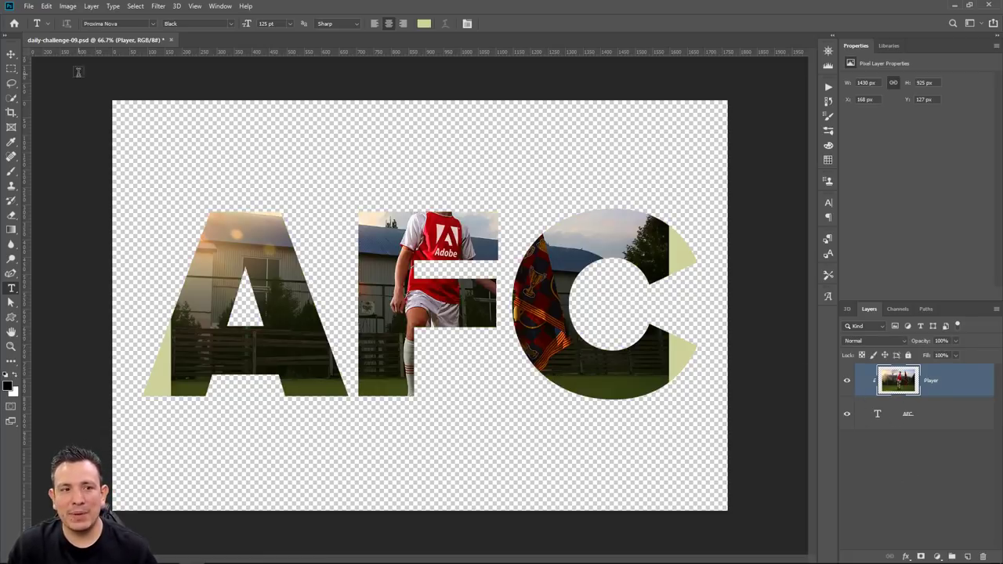
Reposition the clipped Player photo to about X 73 px, Y -50 px, with the player's legs and ball inside the letter F.
{"action": "left_click", "coordinate": [10, 53]}
{"action": "left_click_drag", "start_coordinate": [415, 271], "coordinate": [459, 308]}
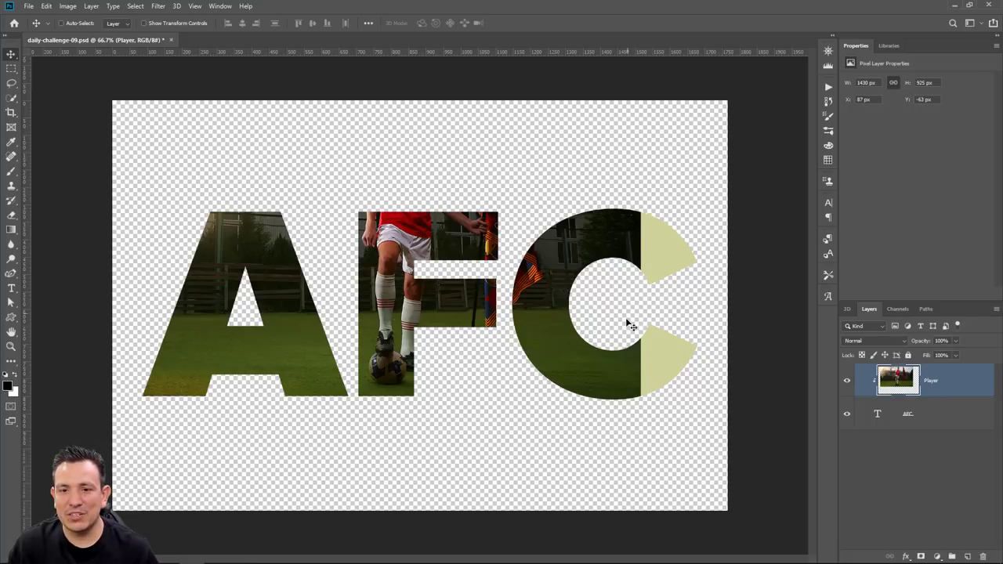
{"action": "left_click_drag", "start_coordinate": [648, 233], "coordinate": [638, 313]}
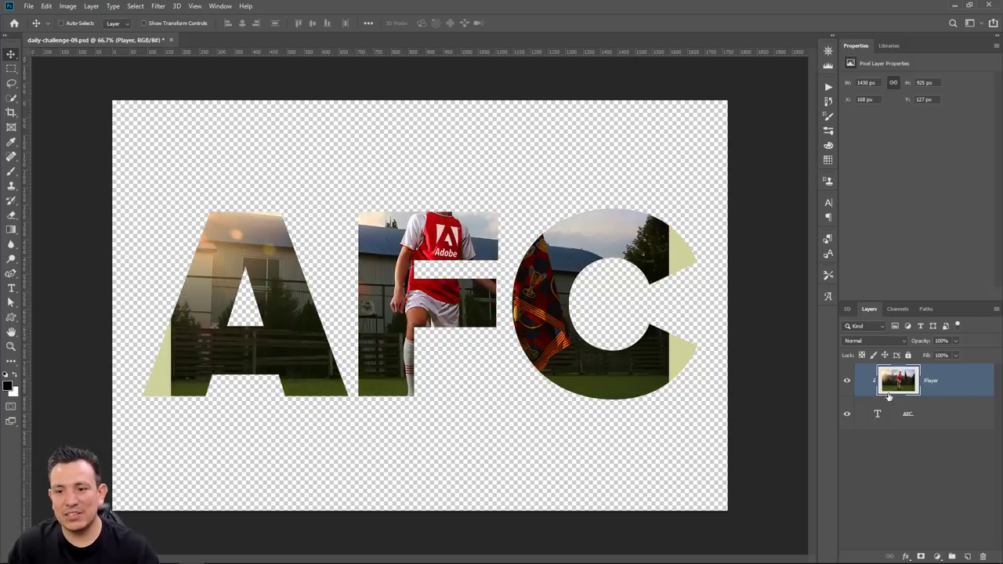
{"action": "left_click_drag", "start_coordinate": [272, 352], "coordinate": [249, 275]}
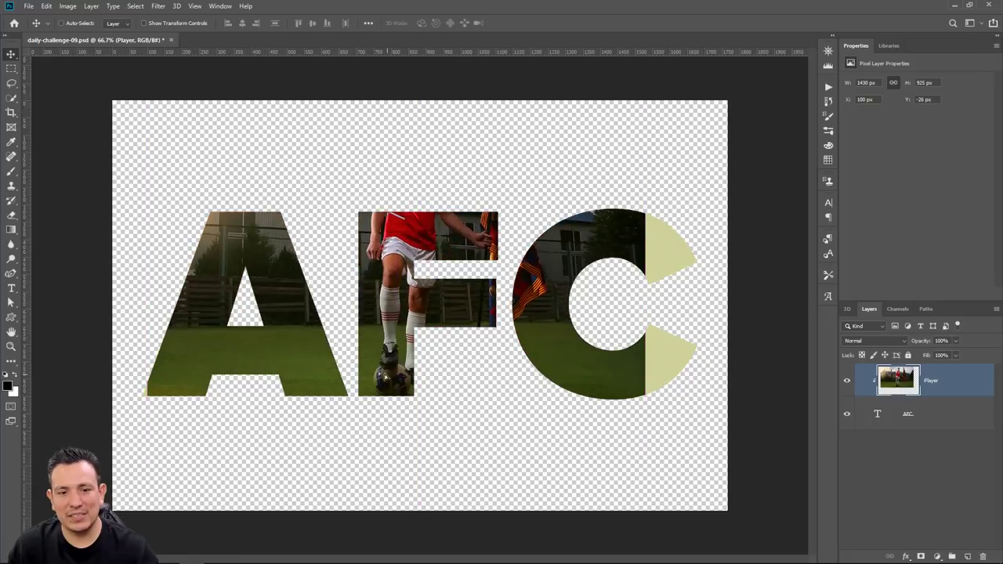
{"action": "left_click_drag", "start_coordinate": [386, 378], "coordinate": [381, 368]}
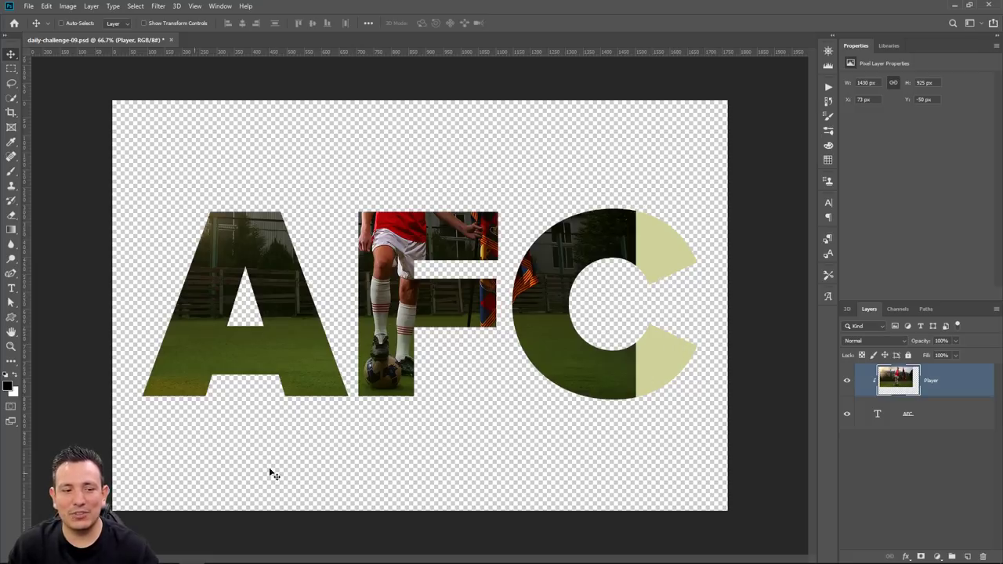
Duplicate the Player layer and place the copy, flipped horizontally, beside the photo's right edge at about X 1503 px, Y -63 px.
{"action": "key", "text": "ctrl"}
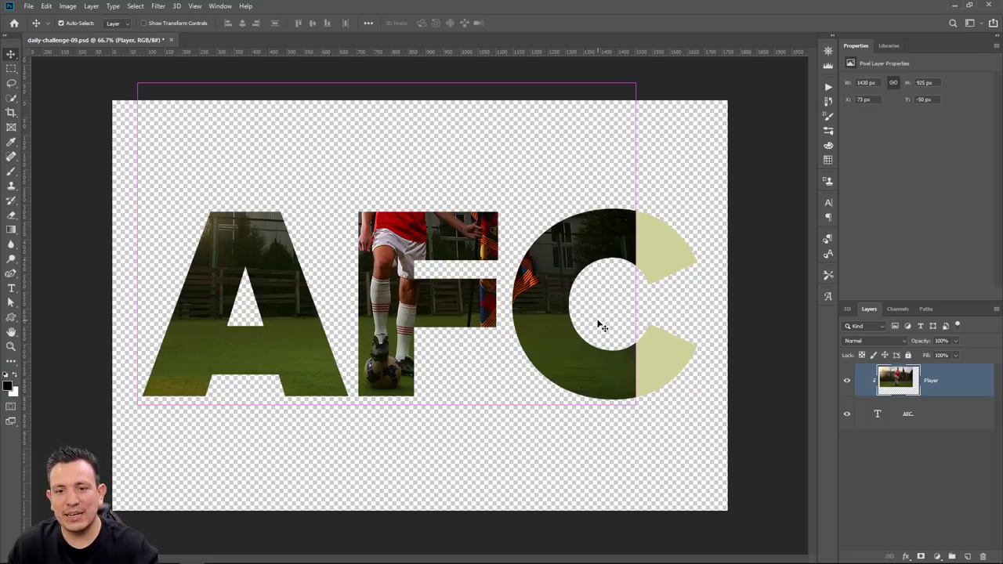
{"action": "key", "text": "ctrl+j"}
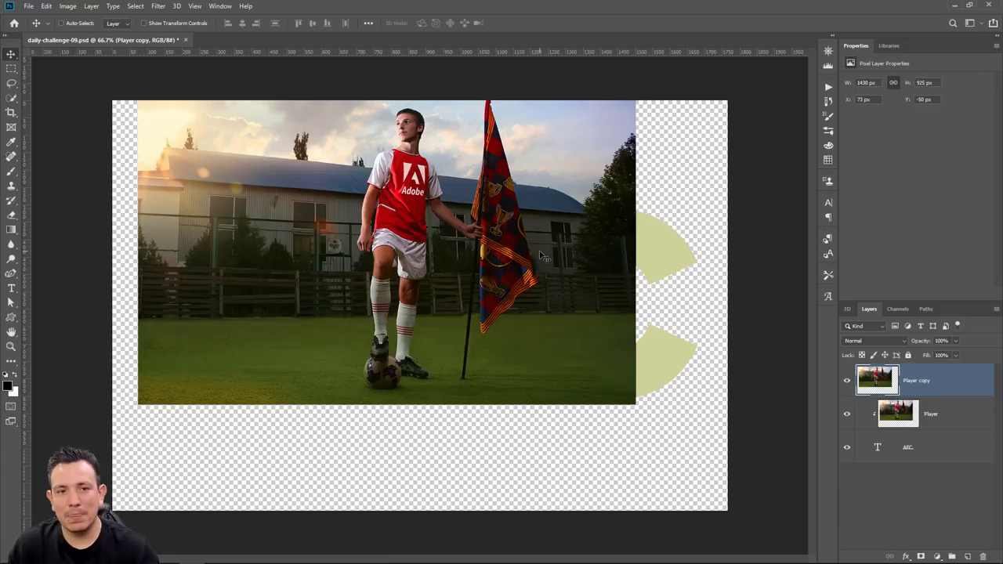
{"action": "key", "text": "ctrl+t"}
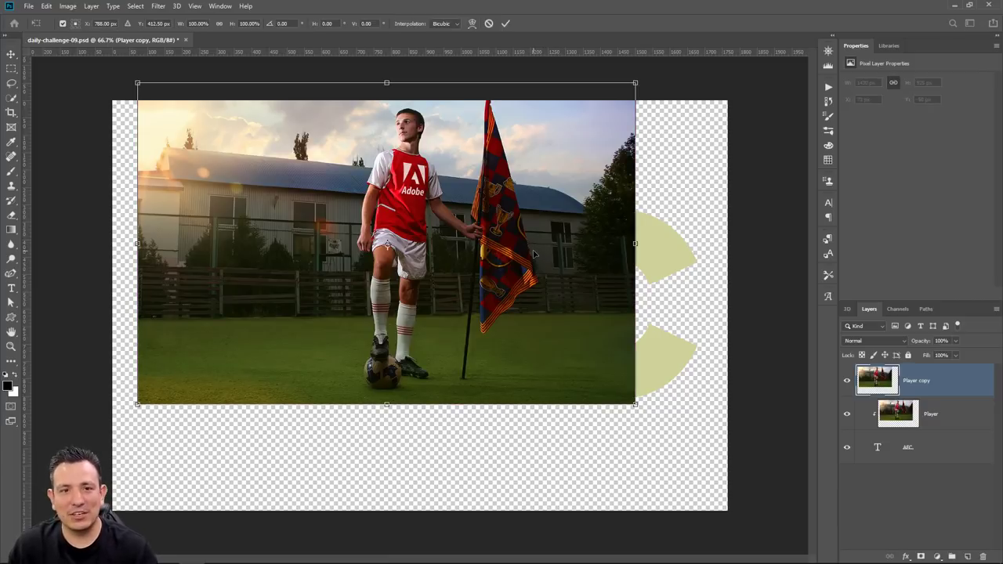
{"action": "right_click", "coordinate": [533, 254]}
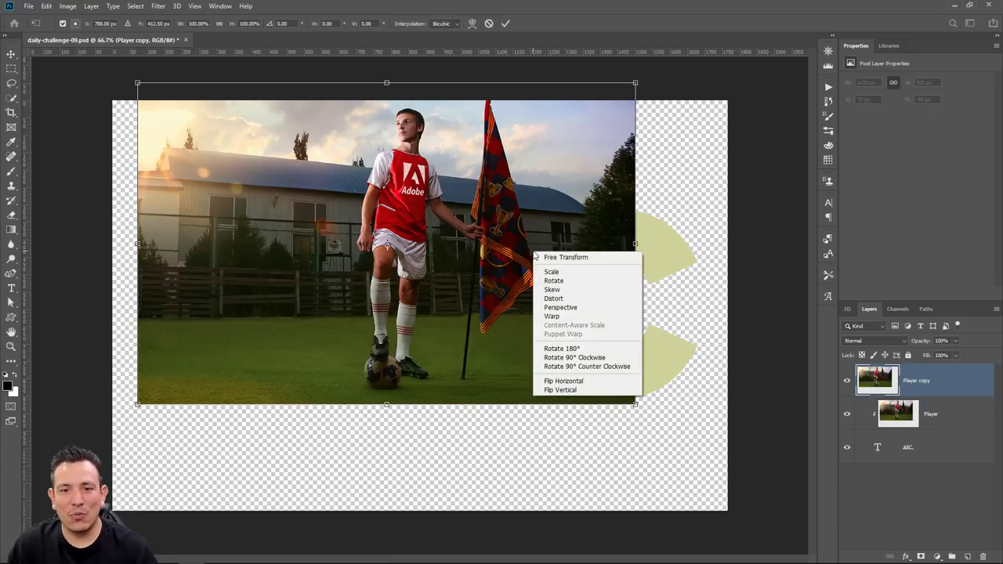
{"action": "left_click", "coordinate": [582, 381]}
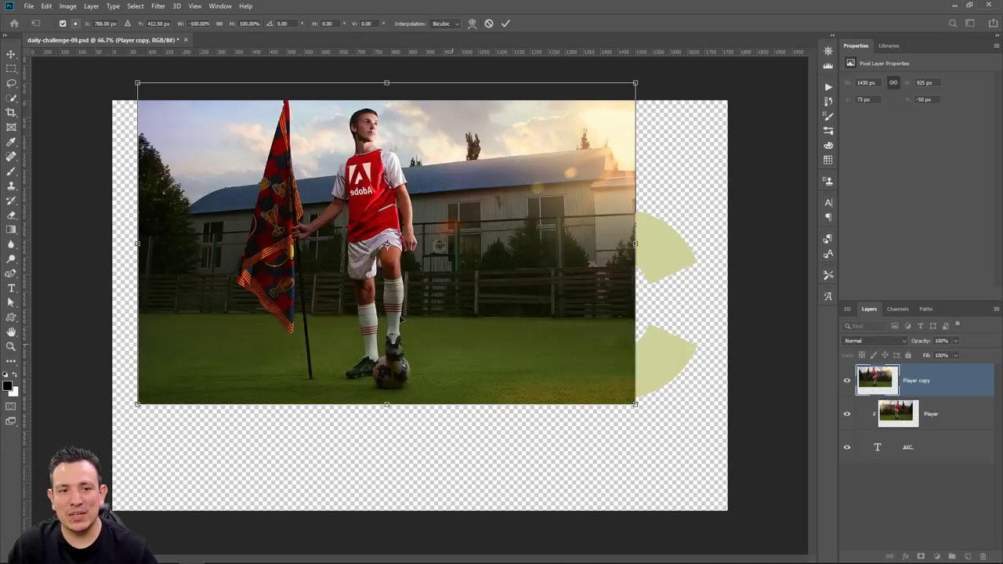
{"action": "left_click_drag", "start_coordinate": [210, 296], "coordinate": [655, 304]}
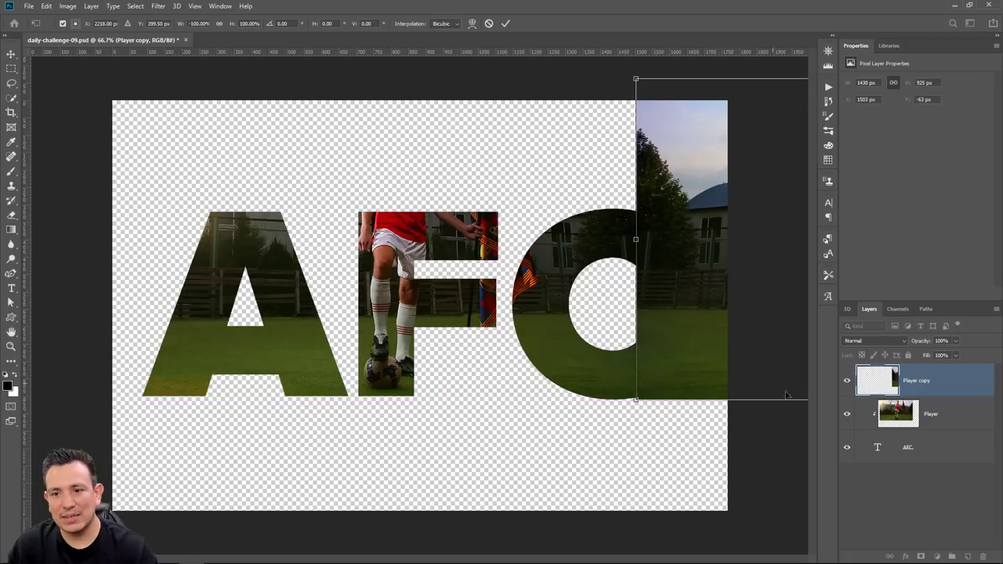
{"action": "key", "text": "Return"}
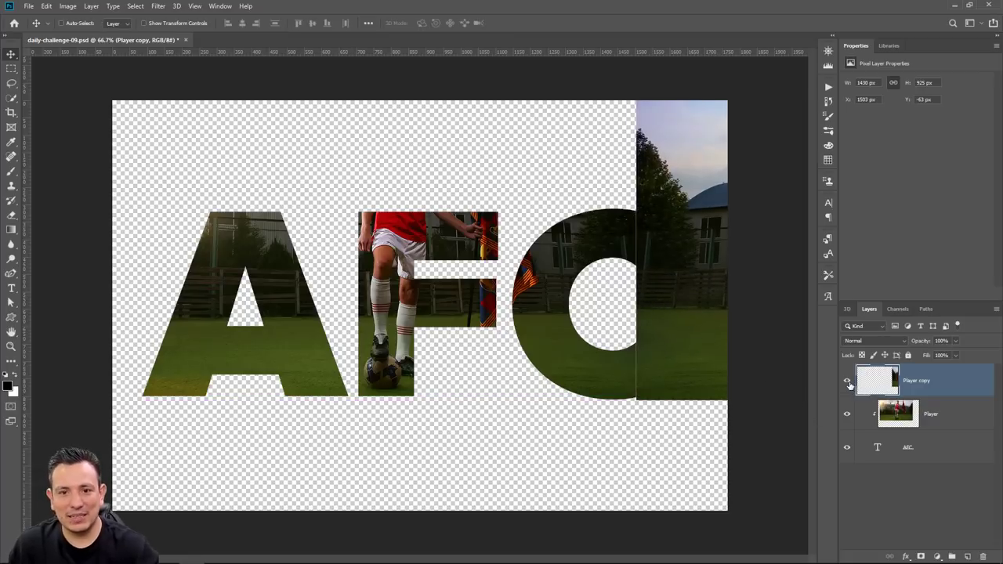
Clip the Player copy to the AFC text and shift it to about X 1473 px, Y -63 px to cover the seam in the C.
{"action": "key", "text": "ctrl"}
{"action": "key", "text": "ctrl+alt+g"}
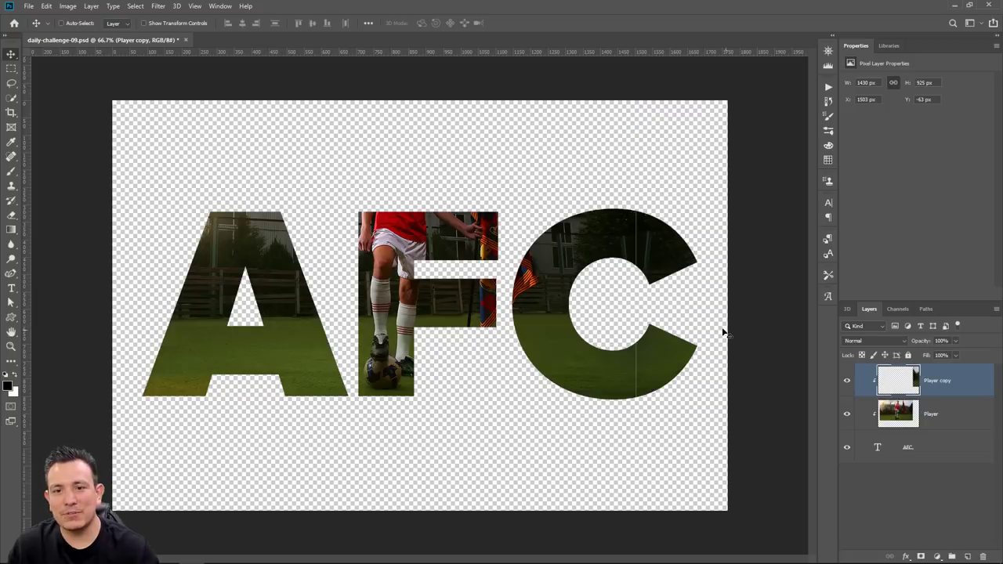
{"action": "left_click_drag", "start_coordinate": [721, 332], "coordinate": [680, 357]}
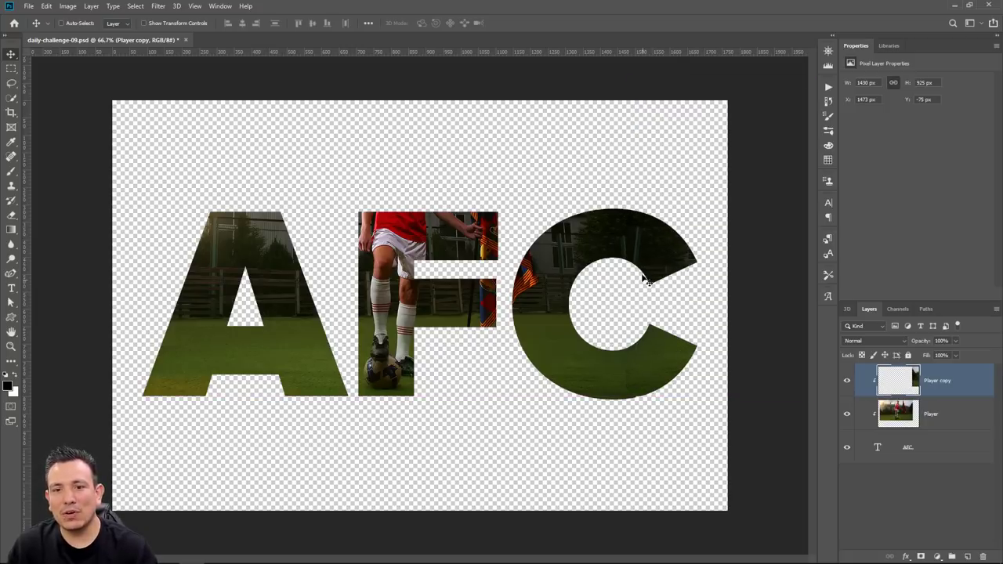
{"action": "left_click_drag", "start_coordinate": [634, 332], "coordinate": [639, 351]}
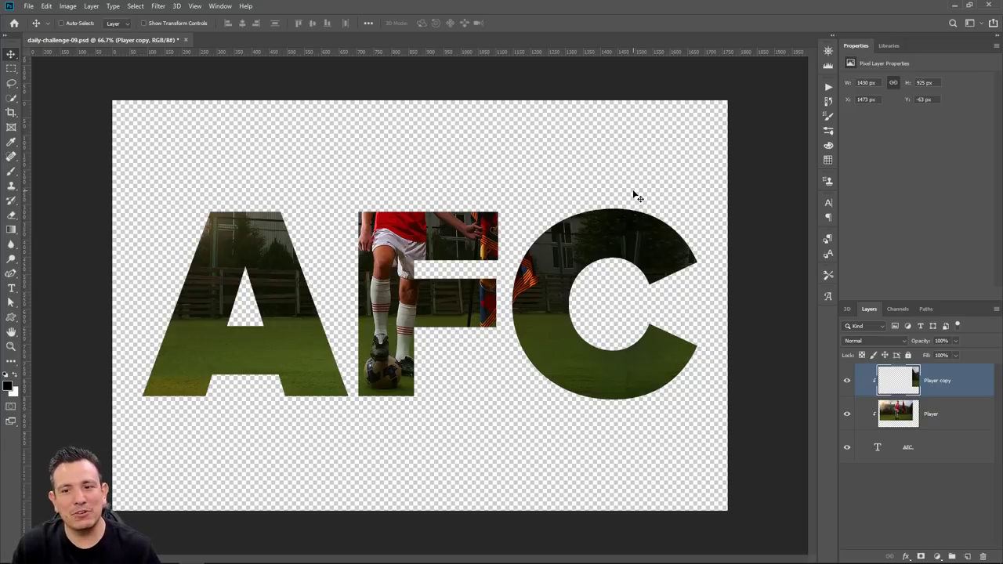
Try to blend the Player copy's left edge by painting black on a new layer mask and shifting the copy left.
{"action": "left_click", "coordinate": [921, 557]}
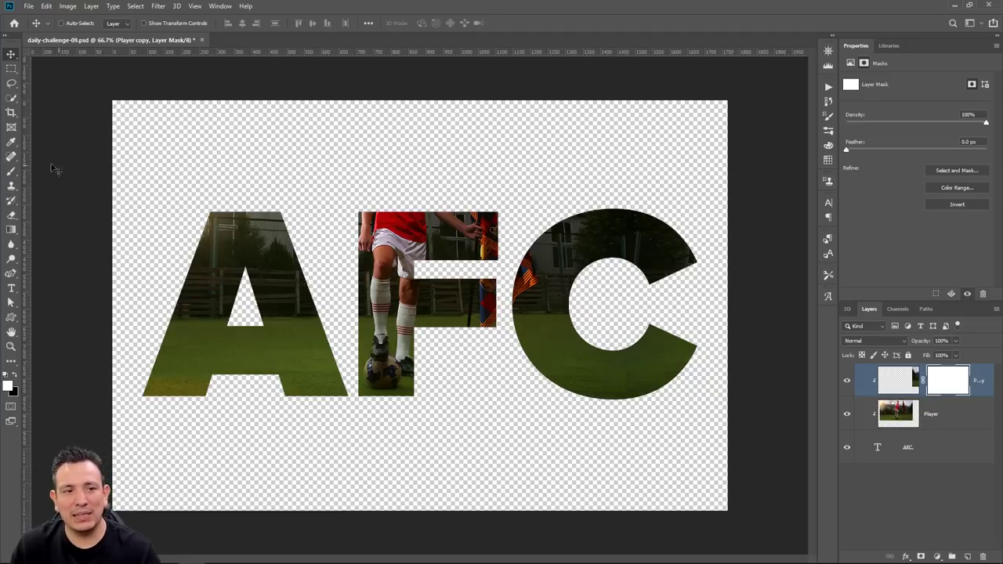
{"action": "key", "text": "b"}
{"action": "key", "text": "x"}
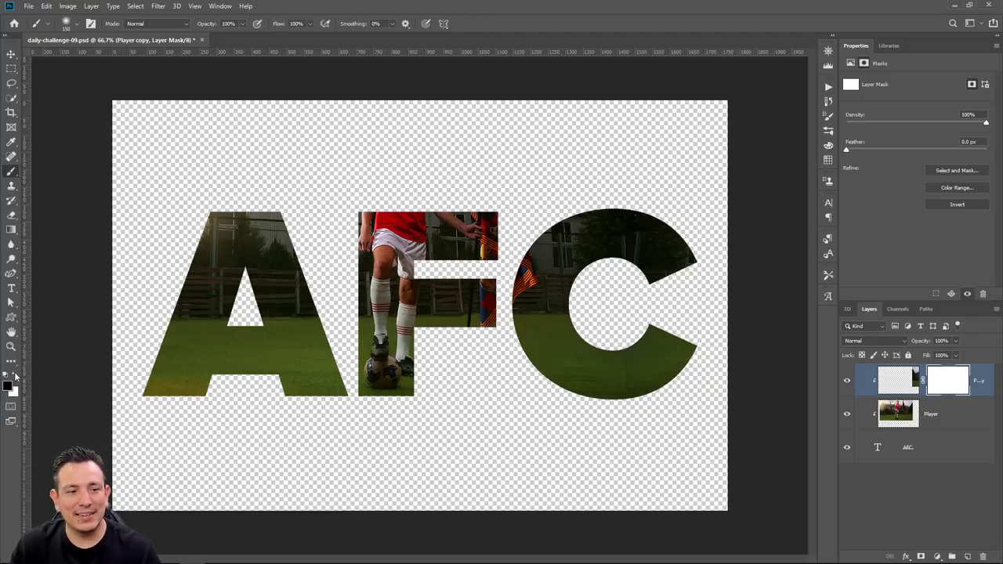
{"action": "mouse_move", "coordinate": [611, 256]}
{"action": "left_mouse_down"}
{"action": "mouse_move", "coordinate": [617, 235]}
{"action": "mouse_move", "coordinate": [639, 227]}
{"action": "mouse_move", "coordinate": [647, 260]}
{"action": "mouse_move", "coordinate": [628, 310]}
{"action": "mouse_move", "coordinate": [633, 352]}
{"action": "mouse_move", "coordinate": [602, 425]}
{"action": "left_mouse_up"}
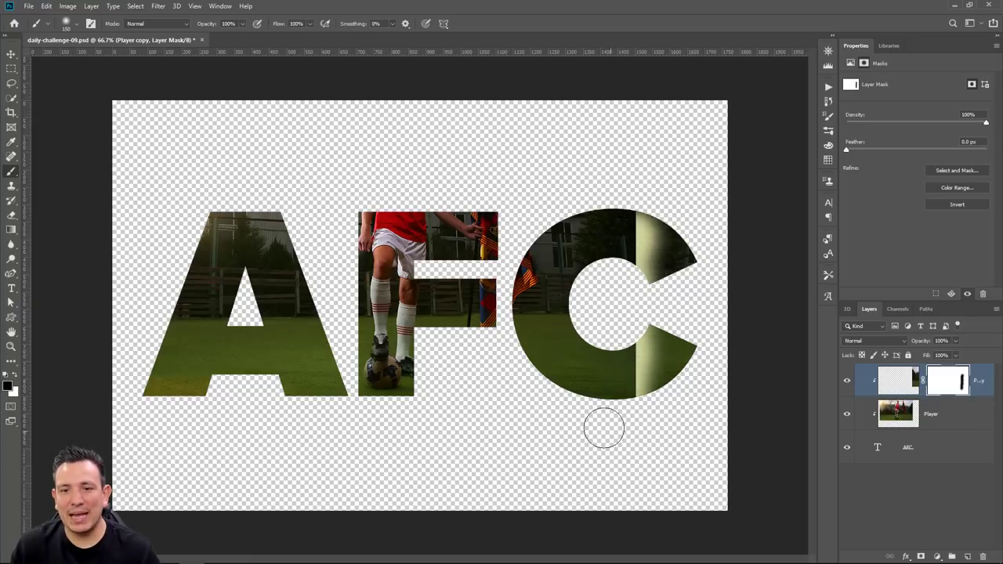
{"action": "left_click", "coordinate": [10, 53]}
{"action": "left_click_drag", "start_coordinate": [667, 247], "coordinate": [640, 248]}
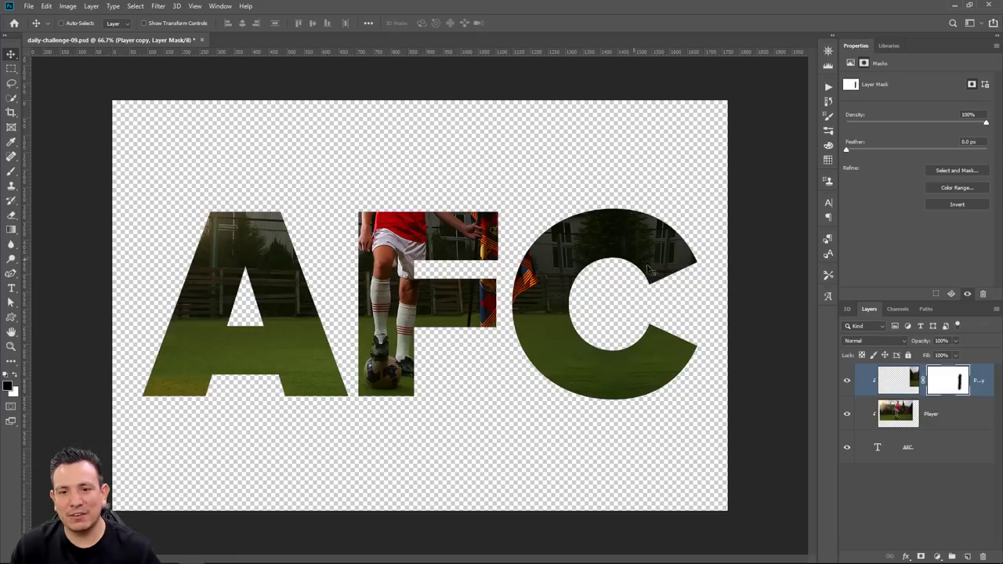
{"action": "left_click_drag", "start_coordinate": [671, 287], "coordinate": [673, 291]}
Undo the mask painting and layer moves, and delete the layer mask from the Player copy.
{"action": "key", "text": "ctrl+z"}
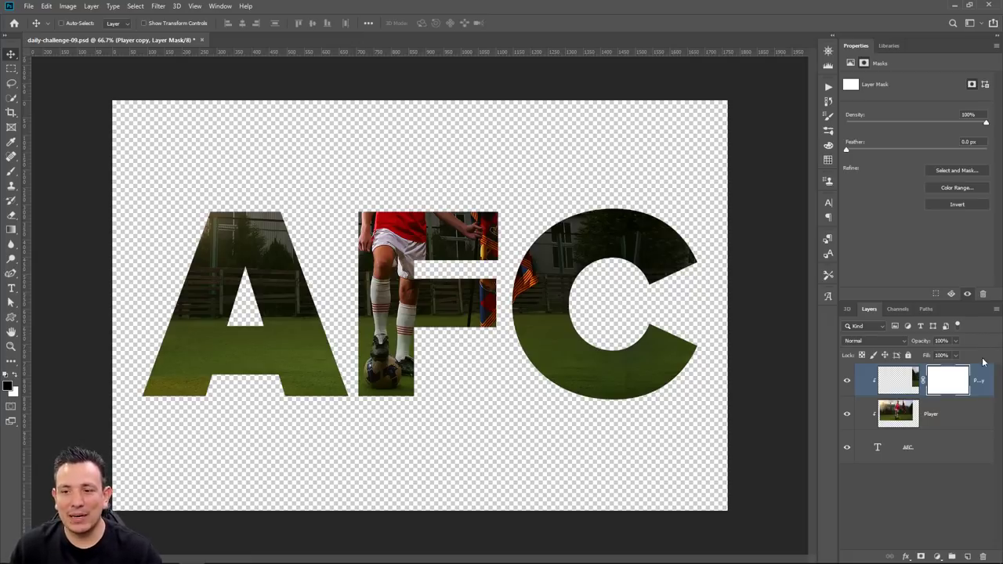
{"action": "right_click", "coordinate": [954, 390]}
{"action": "left_click", "coordinate": [946, 407]}
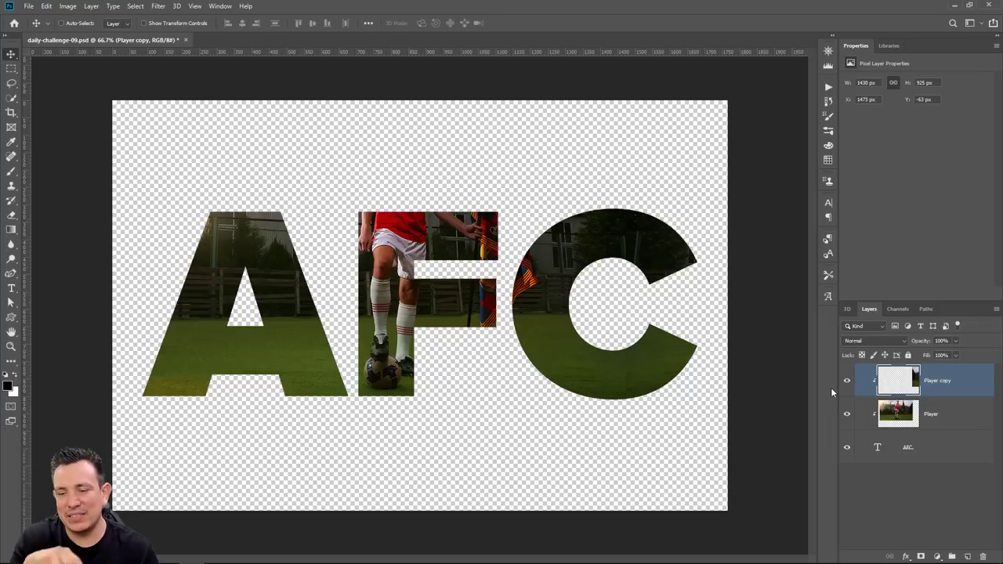
Duplicate the original Player layer and place the unclipped duplicate at the top of the layer stack.
{"action": "left_click", "coordinate": [904, 415]}
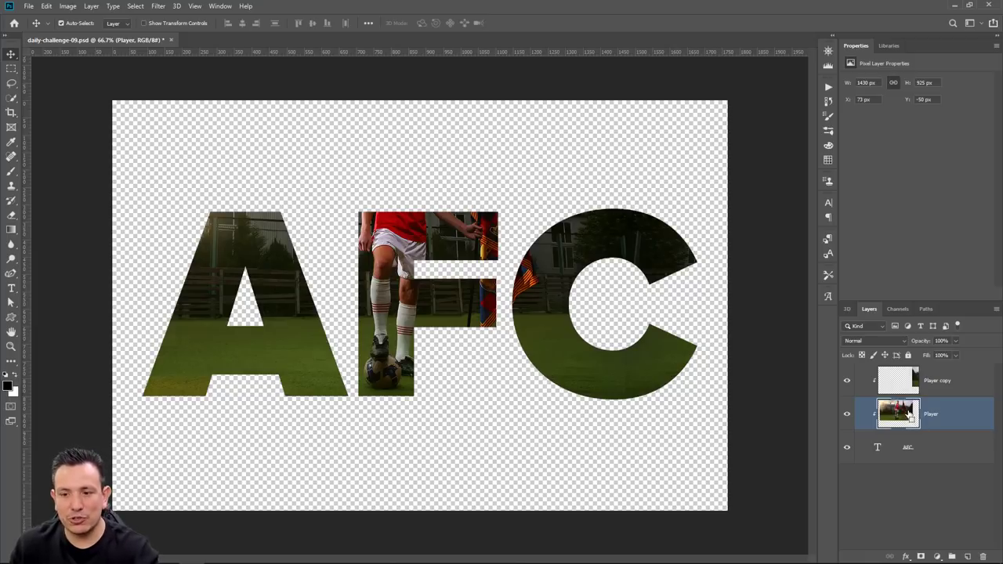
{"action": "key", "text": "ctrl+j"}
{"action": "left_click_drag", "start_coordinate": [888, 419], "coordinate": [893, 374]}
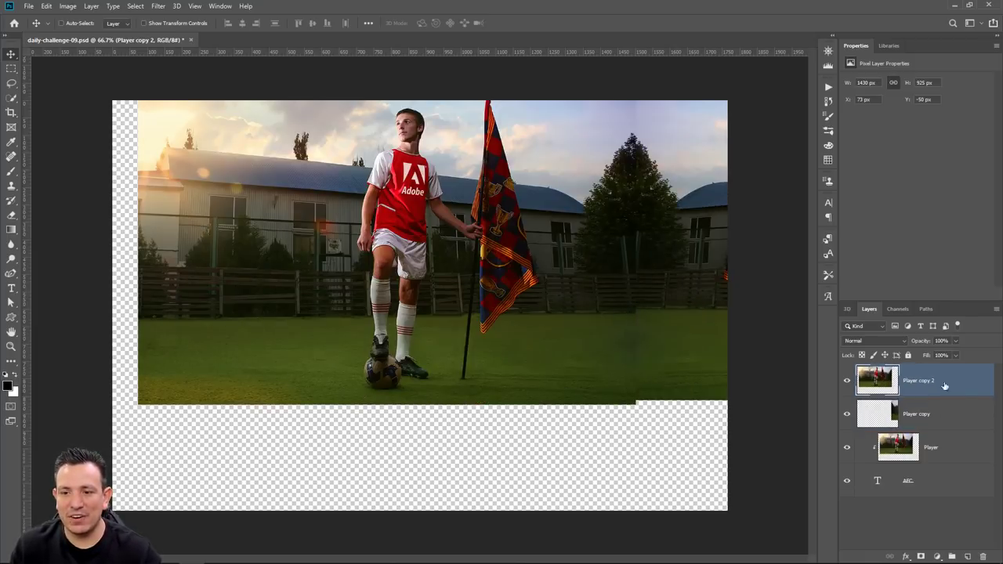
Hide the Player copy 2 layer and clip the Player copy layer to the AFC text again.
{"action": "left_click", "coordinate": [847, 380]}
{"action": "left_click", "coordinate": [907, 415]}
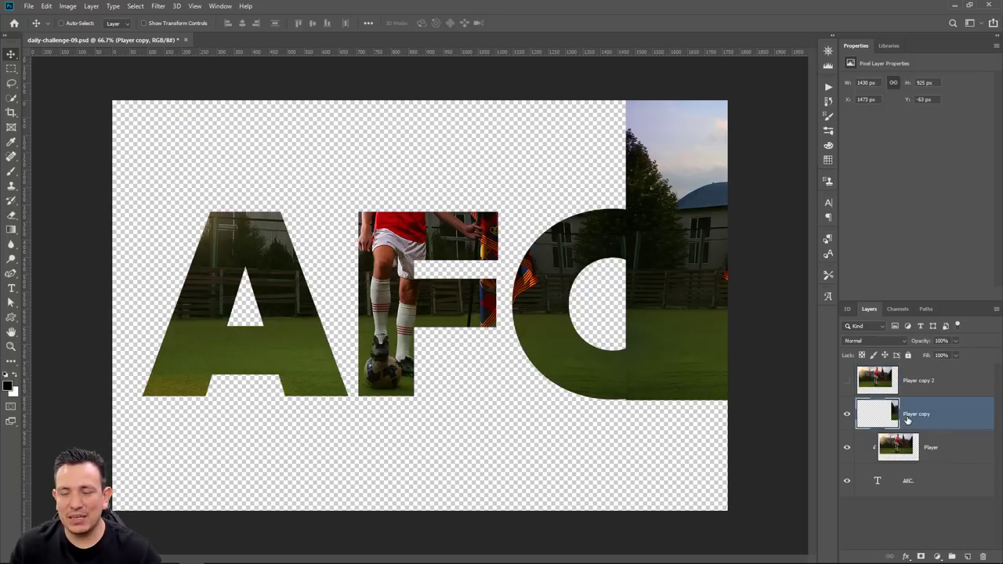
{"action": "left_click", "coordinate": [846, 419]}
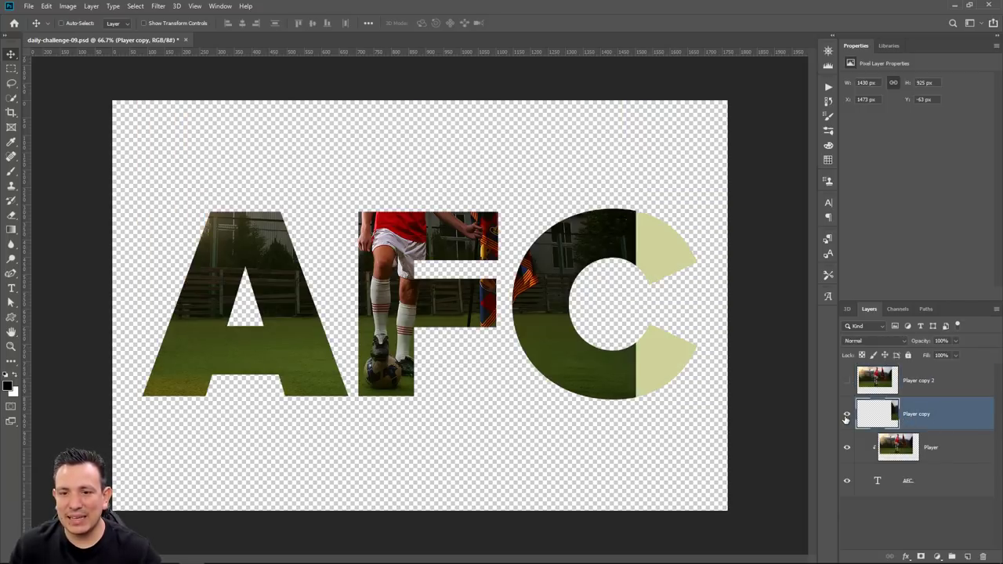
{"action": "left_click", "coordinate": [847, 419]}
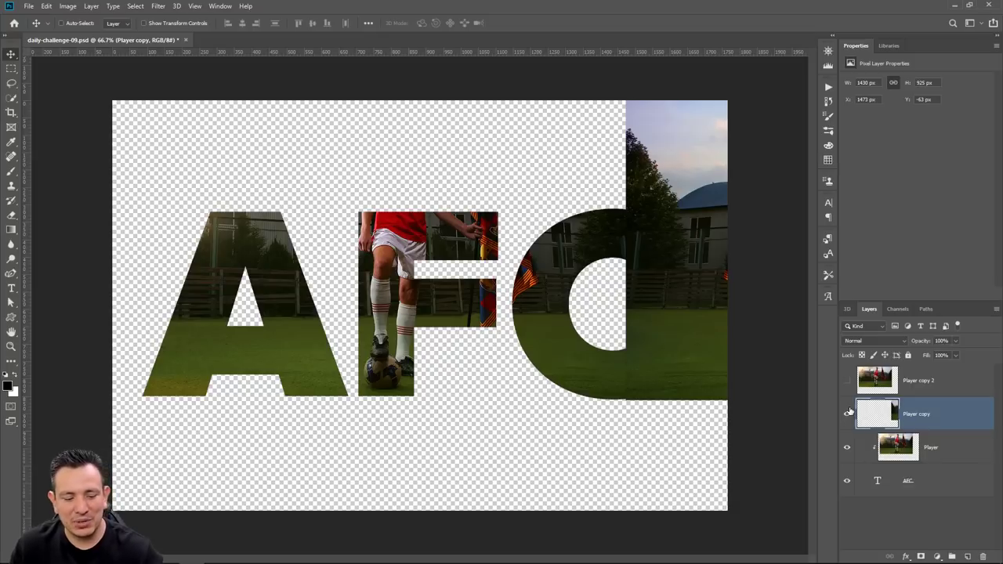
{"action": "key", "text": "ctrl"}
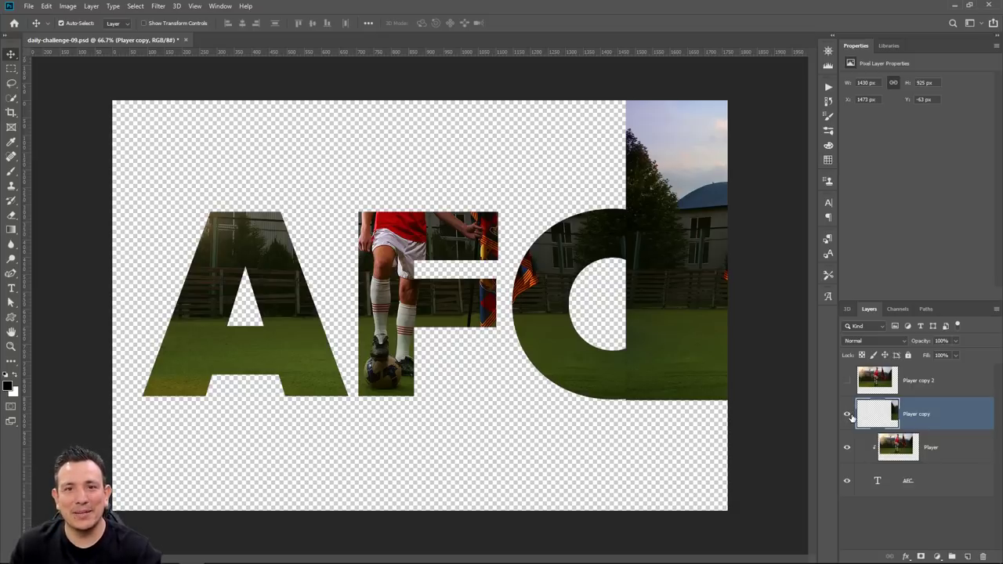
{"action": "key", "text": "ctrl+alt+g"}
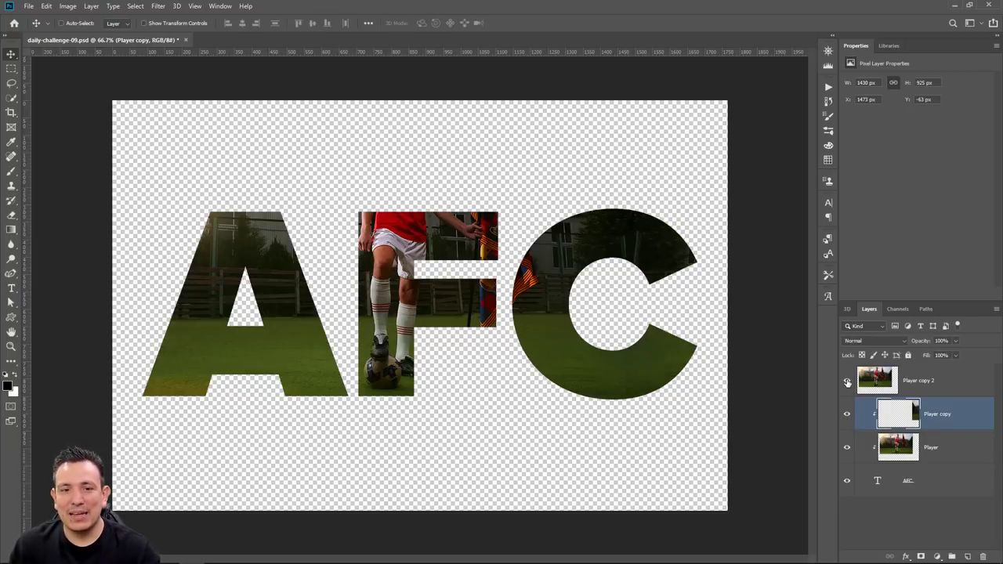
Show Player copy 2, select the player, flag and whole ball with Select Subject and Quick Selection touch-ups, and mask the layer to that selection.
{"action": "left_click", "coordinate": [847, 382]}
{"action": "left_click", "coordinate": [887, 384]}
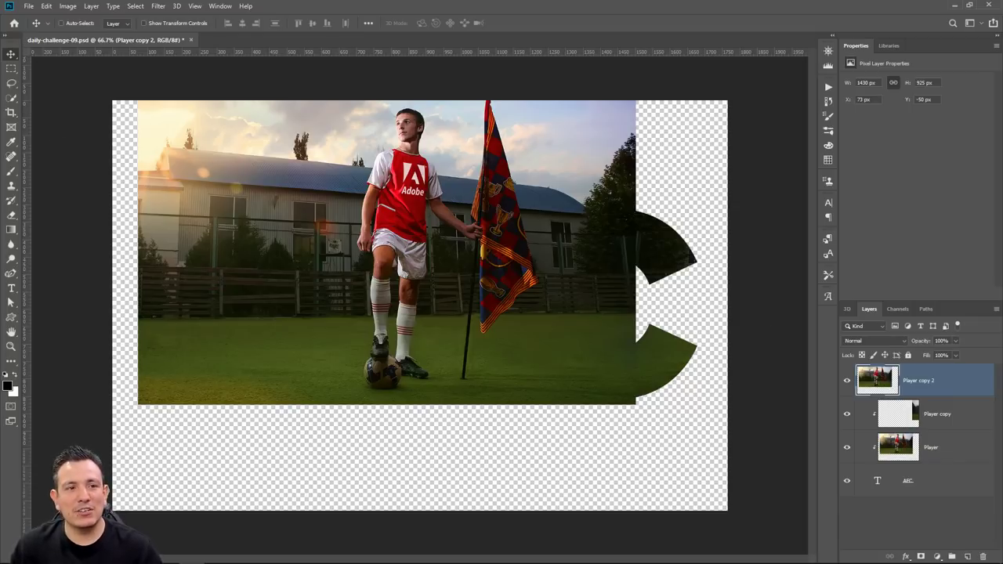
{"action": "left_click", "coordinate": [13, 99]}
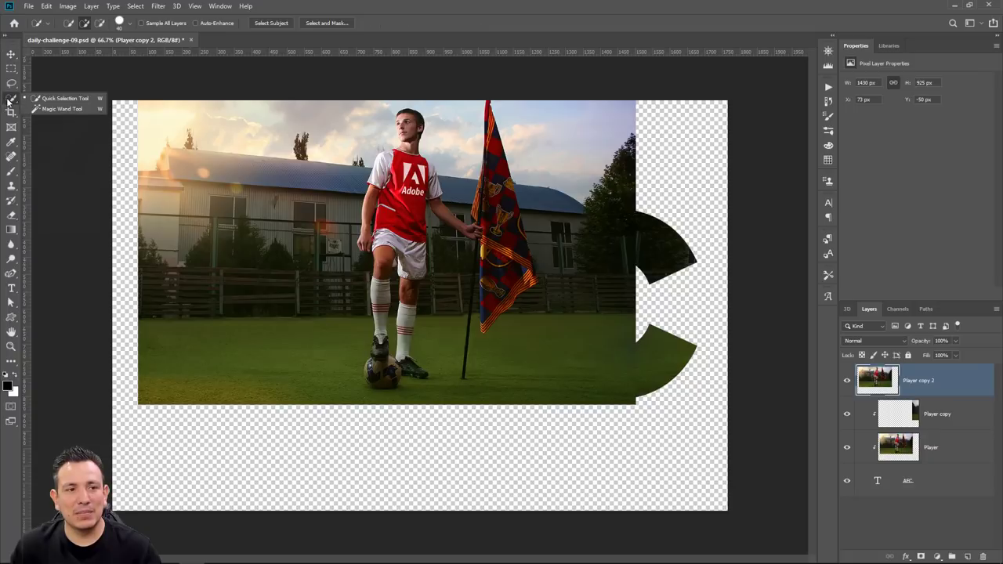
{"action": "mouse_move", "coordinate": [381, 201]}
{"action": "left_mouse_down"}
{"action": "mouse_move", "coordinate": [400, 172]}
{"action": "mouse_move", "coordinate": [415, 235]}
{"action": "mouse_move", "coordinate": [386, 192]}
{"action": "mouse_move", "coordinate": [412, 129]}
{"action": "mouse_move", "coordinate": [421, 181]}
{"action": "left_mouse_up"}
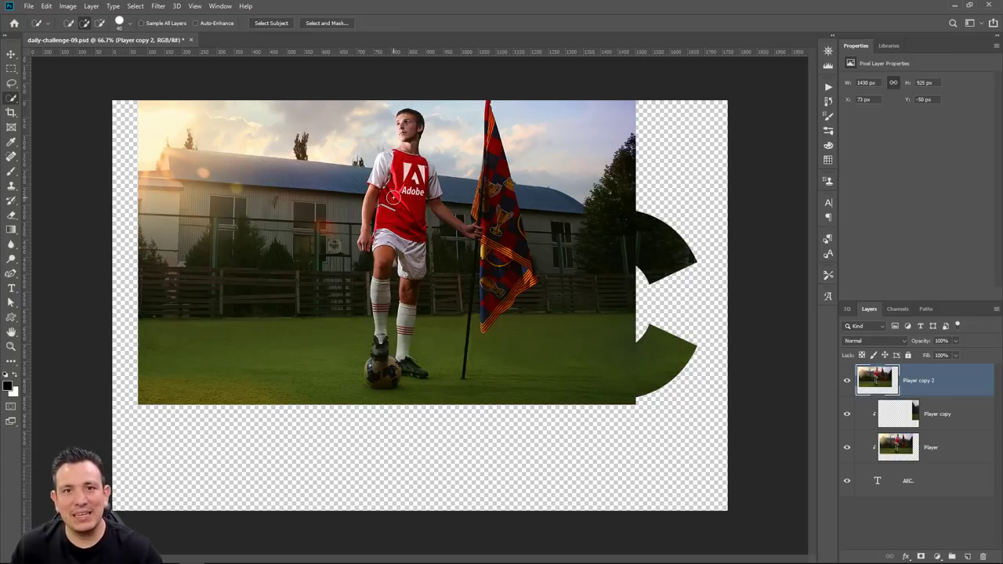
{"action": "left_click", "coordinate": [272, 23]}
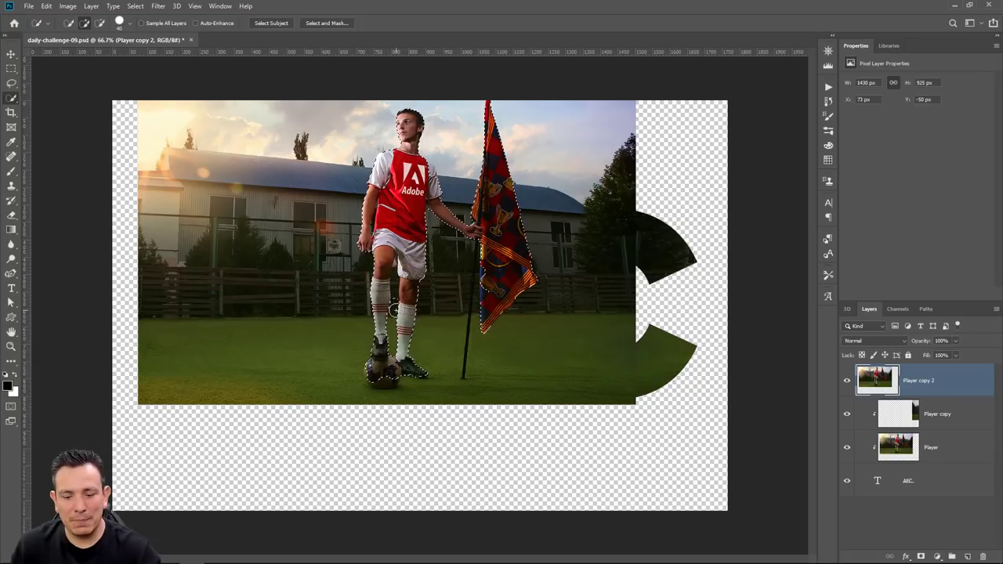
{"action": "key", "text": "bracketleft"}
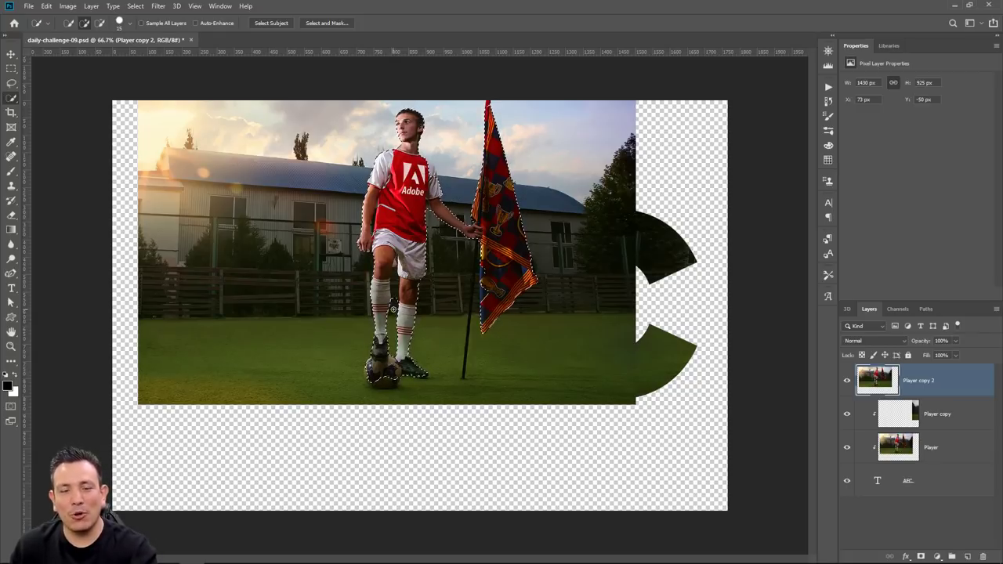
{"action": "key", "text": "alt"}
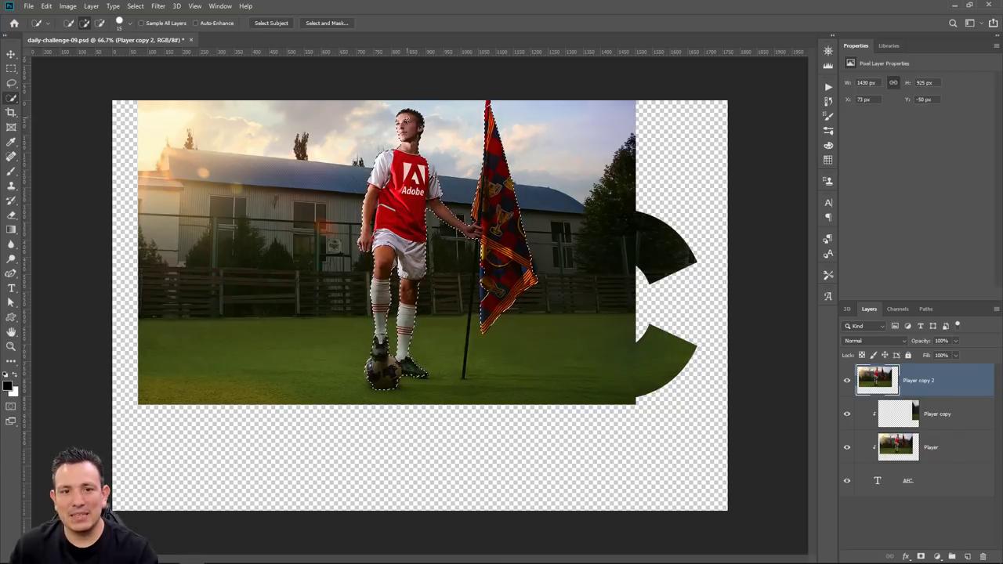
{"action": "left_click", "coordinate": [921, 557]}
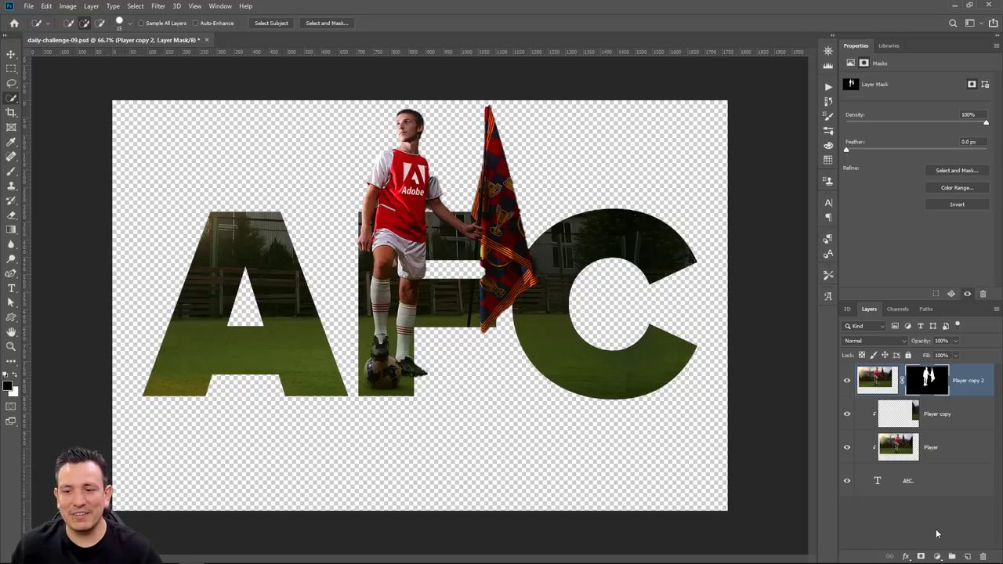
Group the AFC text and all three Player layers, and move the group slightly down and right, placing the text at X 95 px, Y 245 px.
{"action": "left_click", "coordinate": [926, 486], "text": "shift"}
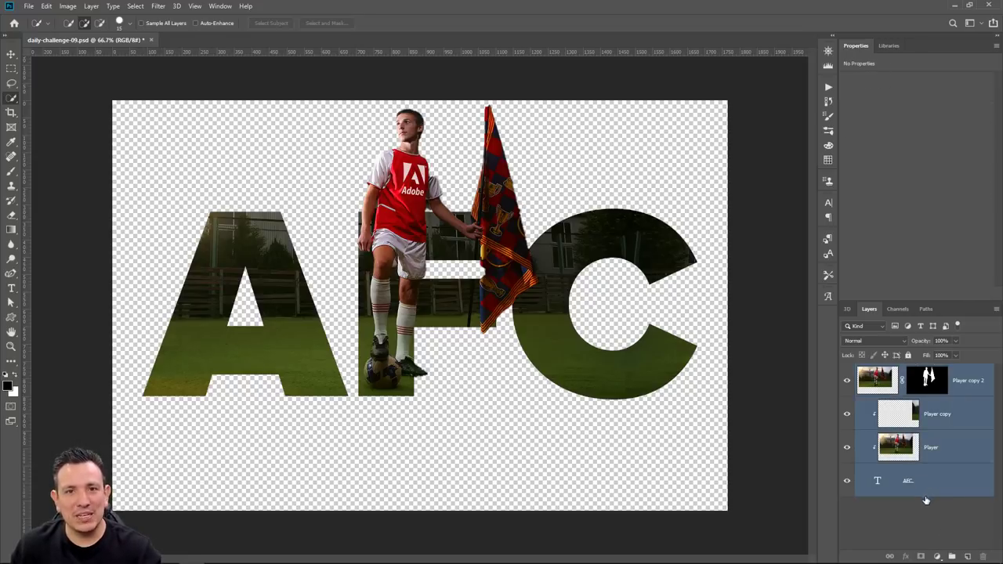
{"action": "key", "text": "ctrl+g"}
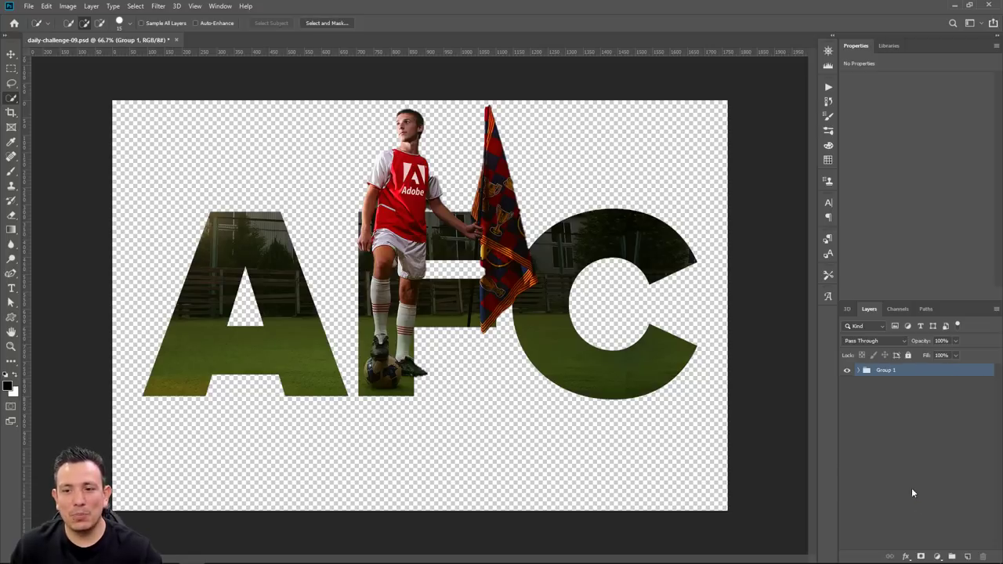
{"action": "left_click", "coordinate": [848, 370]}
{"action": "left_click", "coordinate": [847, 370]}
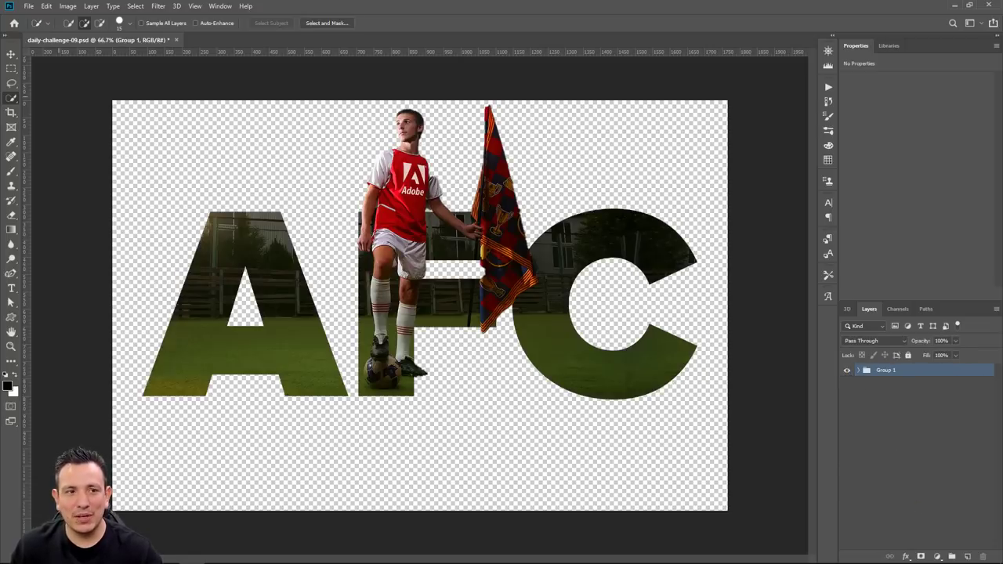
{"action": "left_click", "coordinate": [11, 53]}
{"action": "left_click_drag", "start_coordinate": [490, 253], "coordinate": [497, 279]}
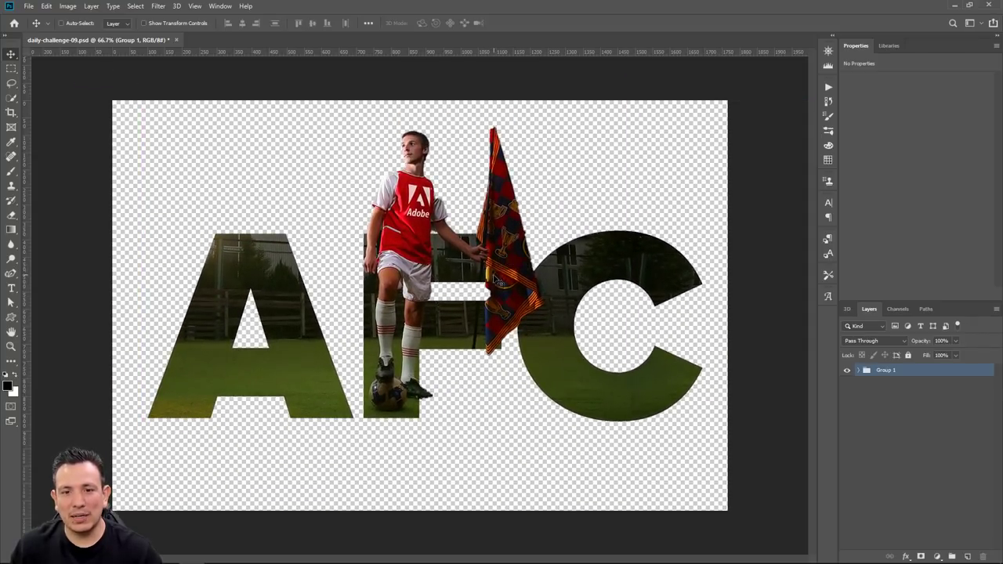
Add a dark gray #545454 Solid Color fill layer and place it below Group 1 as the background.
{"action": "left_click", "coordinate": [937, 556]}
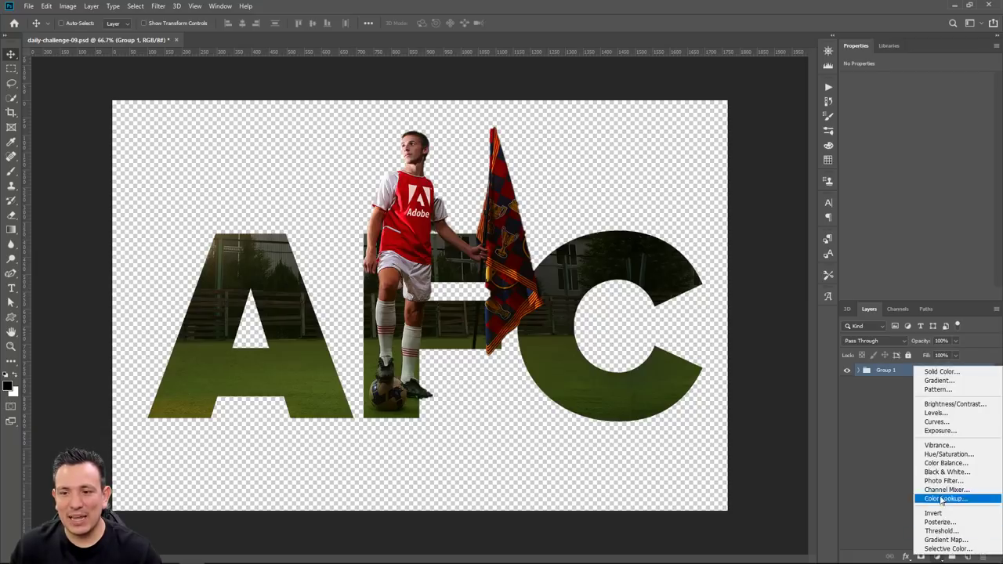
{"action": "left_click", "coordinate": [943, 372]}
{"action": "left_click", "coordinate": [204, 274]}
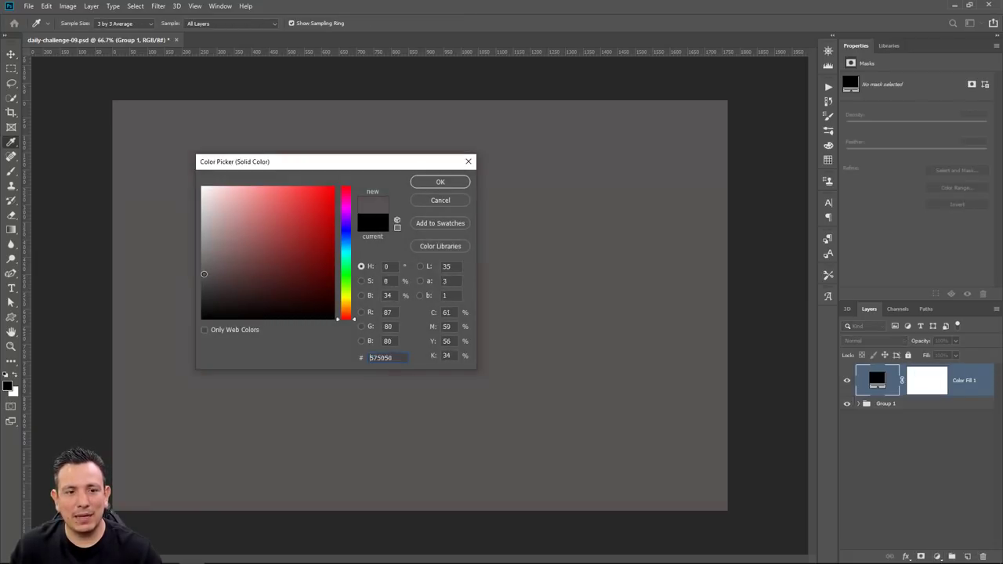
{"action": "left_click", "coordinate": [441, 182]}
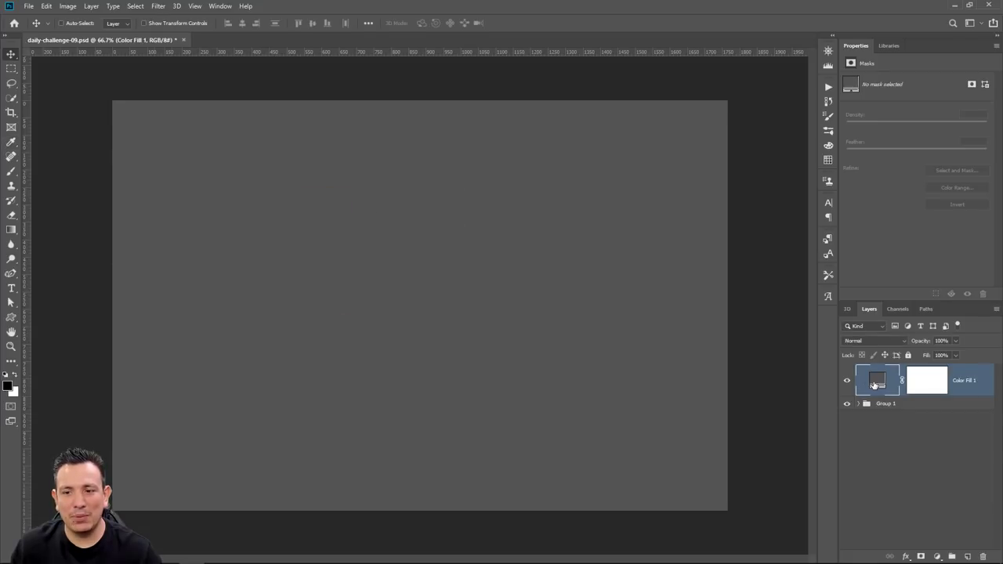
{"action": "left_click_drag", "start_coordinate": [875, 384], "coordinate": [875, 474]}
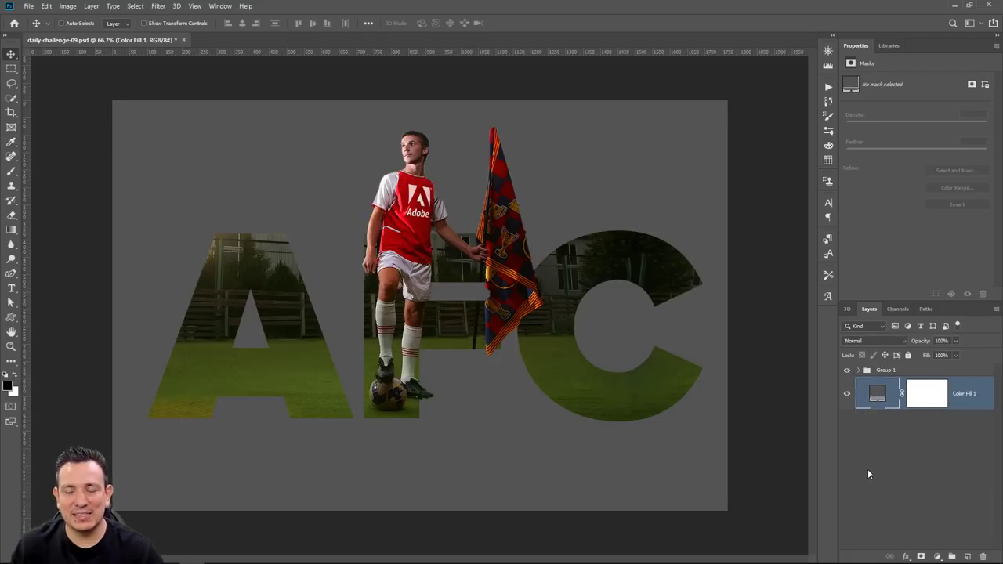
Add an Inner Bevel and a Multiply Drop Shadow to the AFC text, with shadow opacity 16%, distance 28 px and size 31 px.
{"action": "left_click", "coordinate": [858, 371]}
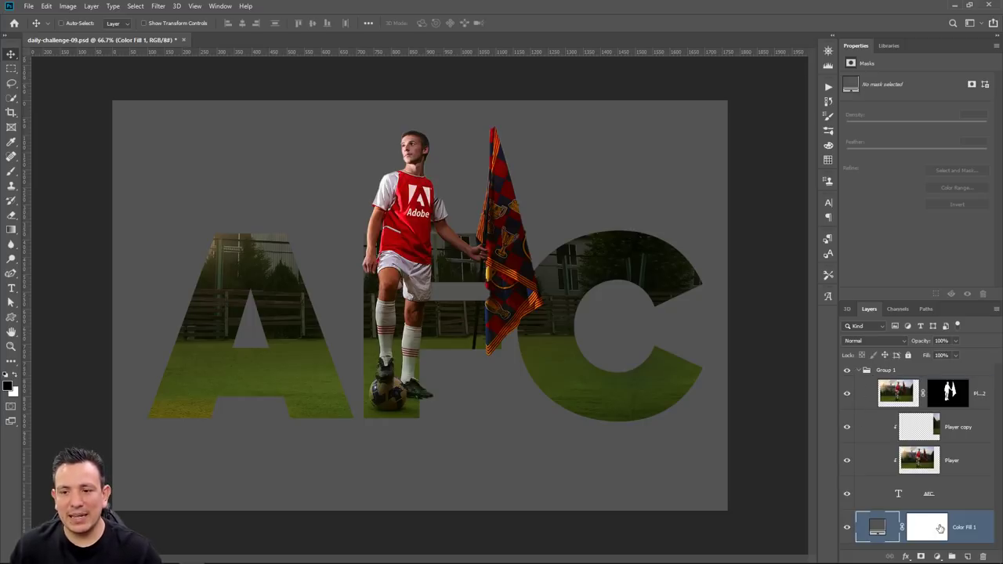
{"action": "left_click", "coordinate": [957, 499]}
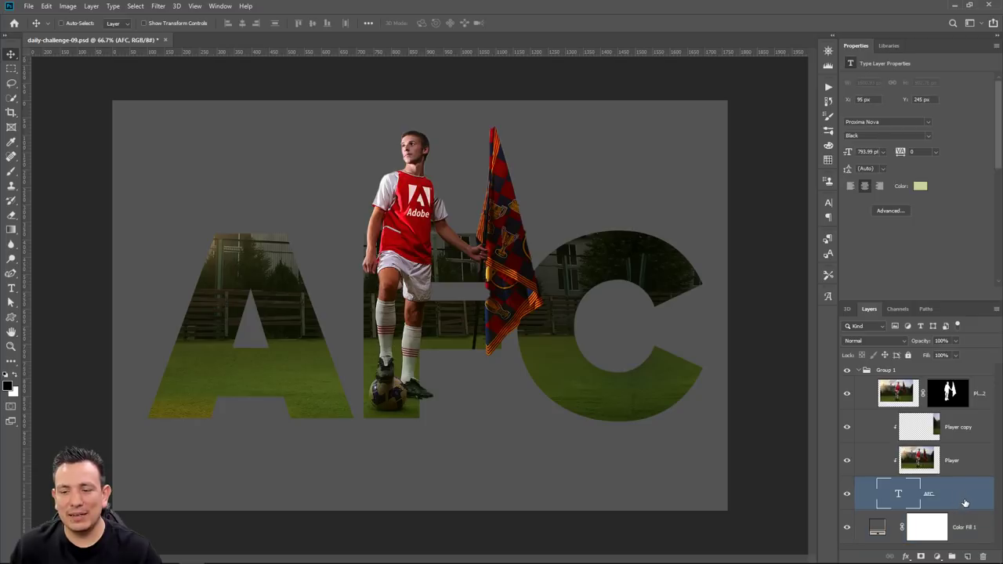
{"action": "double_click", "coordinate": [965, 503]}
{"action": "left_click", "coordinate": [582, 156]}
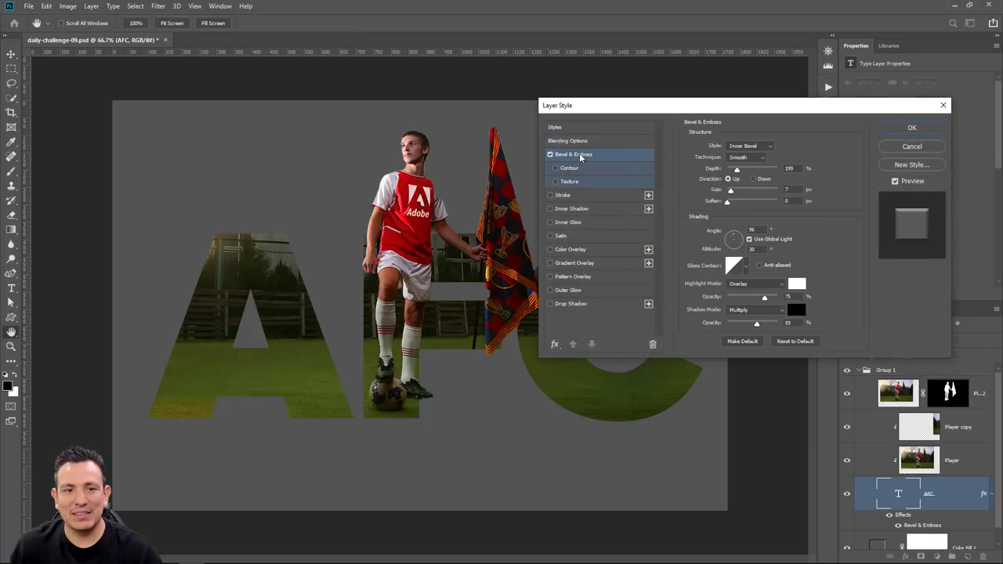
{"action": "left_click", "coordinate": [571, 304]}
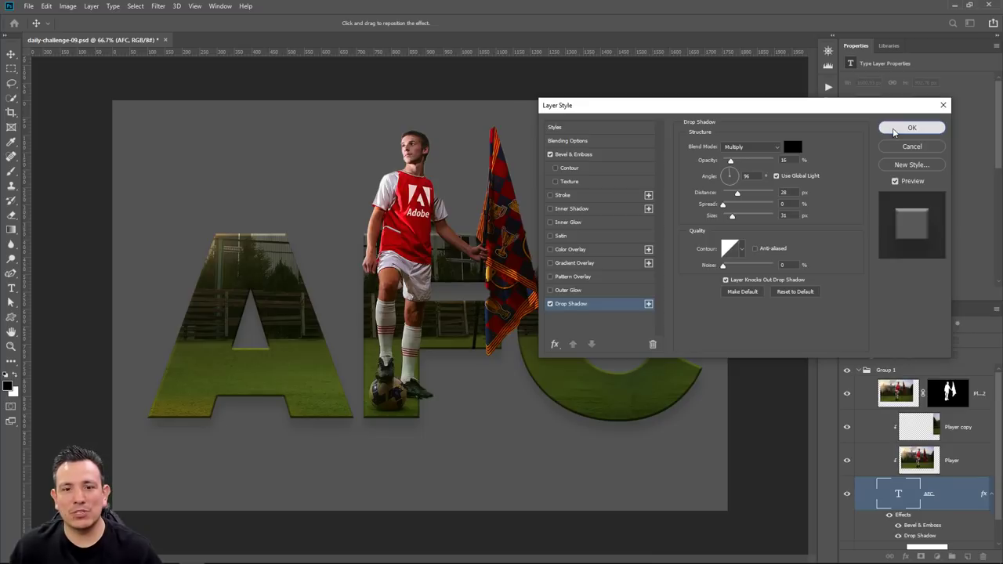
{"action": "left_click", "coordinate": [895, 130]}
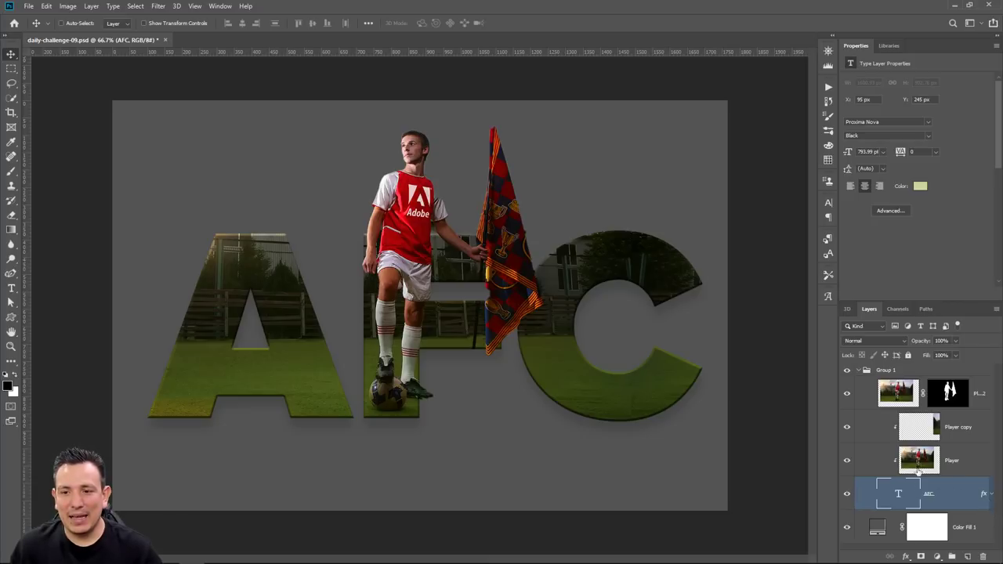
Collapse Group 1, toggle its visibility to check the effect, and change the background fill color to tan #d2b681.
{"action": "left_click", "coordinate": [858, 370]}
{"action": "left_click", "coordinate": [847, 372]}
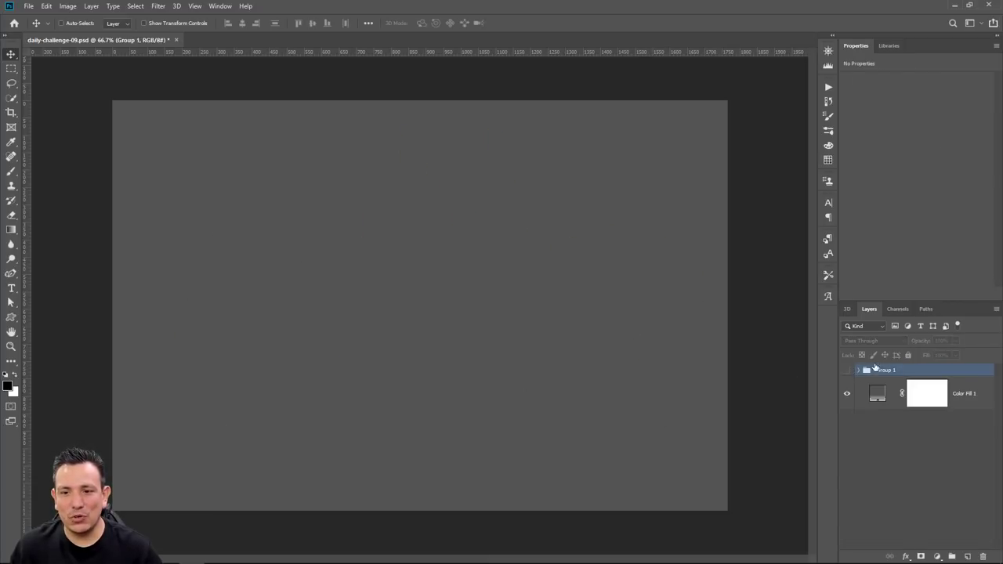
{"action": "left_click", "coordinate": [847, 371]}
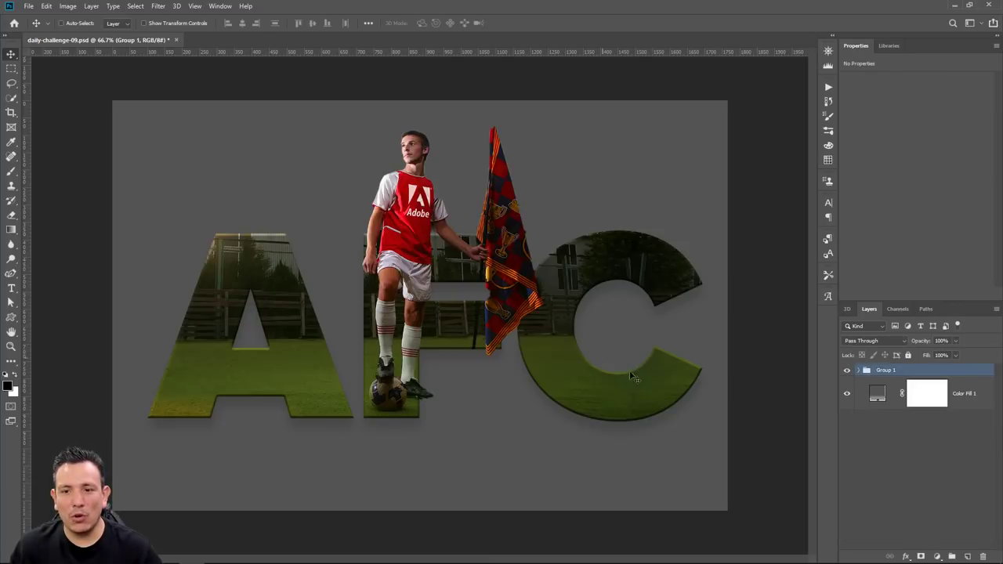
{"action": "double_click", "coordinate": [876, 396]}
{"action": "left_click", "coordinate": [344, 250]}
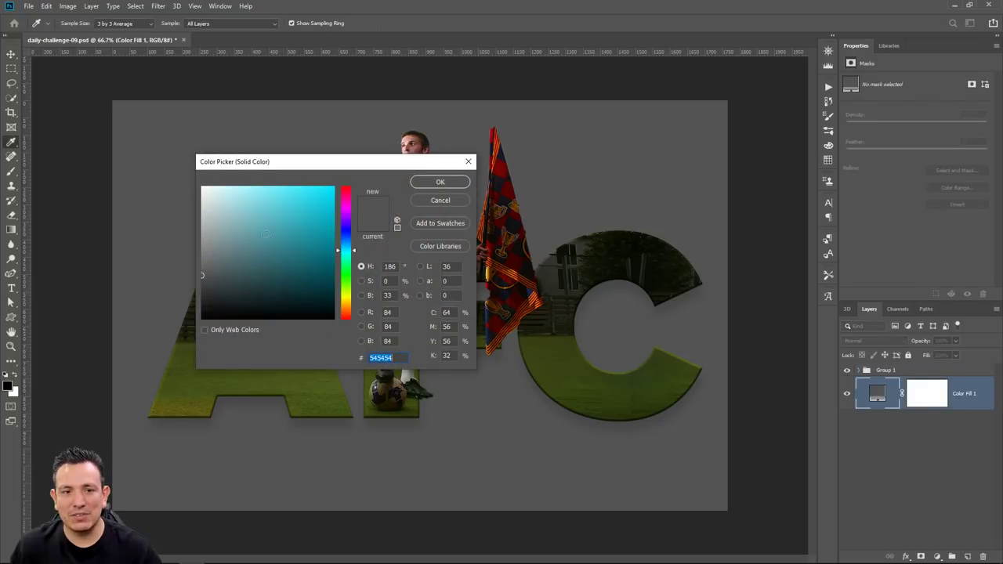
{"action": "mouse_move", "coordinate": [223, 202]}
{"action": "left_mouse_down"}
{"action": "mouse_move", "coordinate": [218, 195]}
{"action": "mouse_move", "coordinate": [274, 253]}
{"action": "mouse_move", "coordinate": [250, 210]}
{"action": "left_mouse_up"}
{"action": "left_click", "coordinate": [343, 304]}
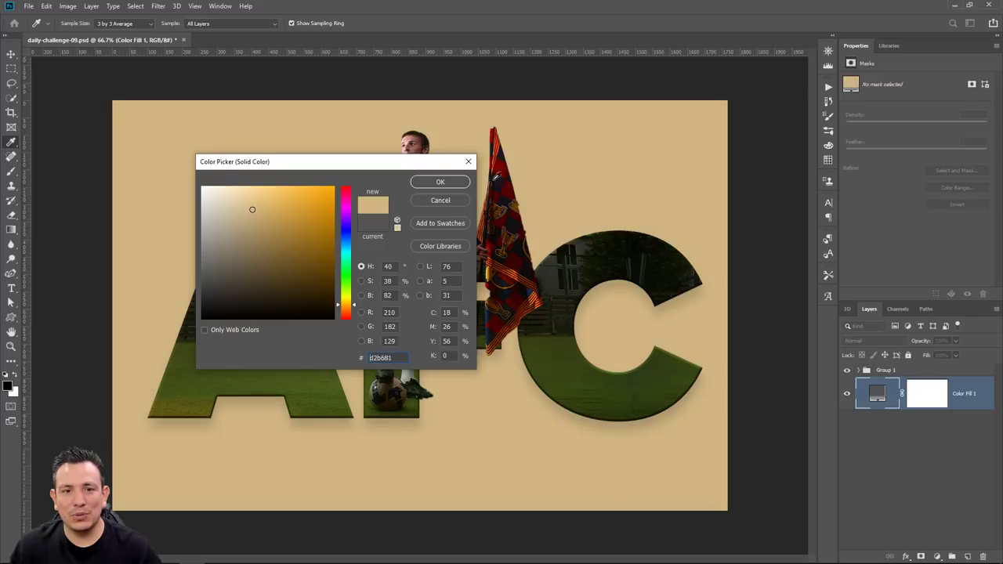
{"action": "left_click", "coordinate": [441, 182]}
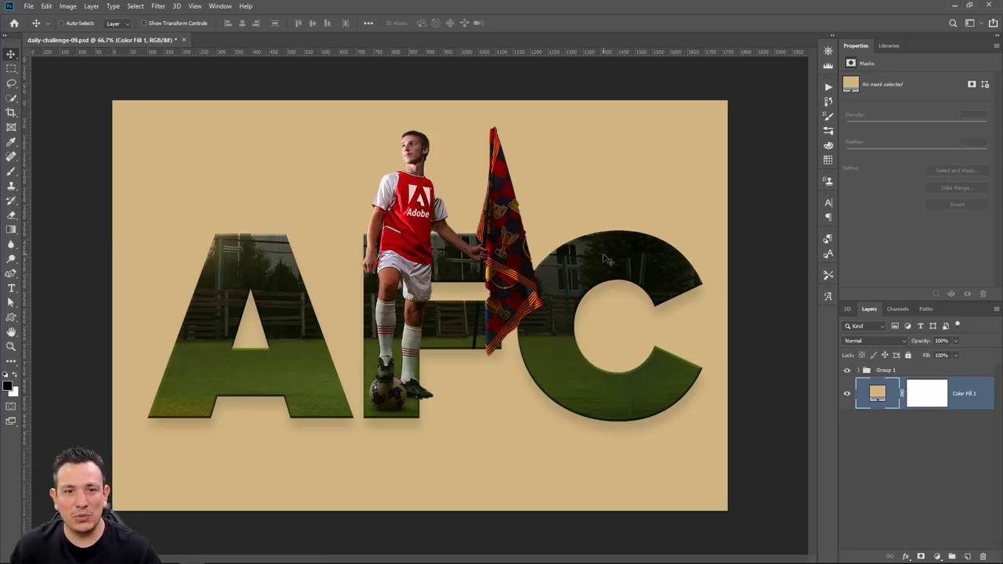
Expand Group 1 and paint black with a small brush on the Player copy 2 mask to hide the background between torso and flag-holding arm.
{"action": "left_click", "coordinate": [11, 346]}
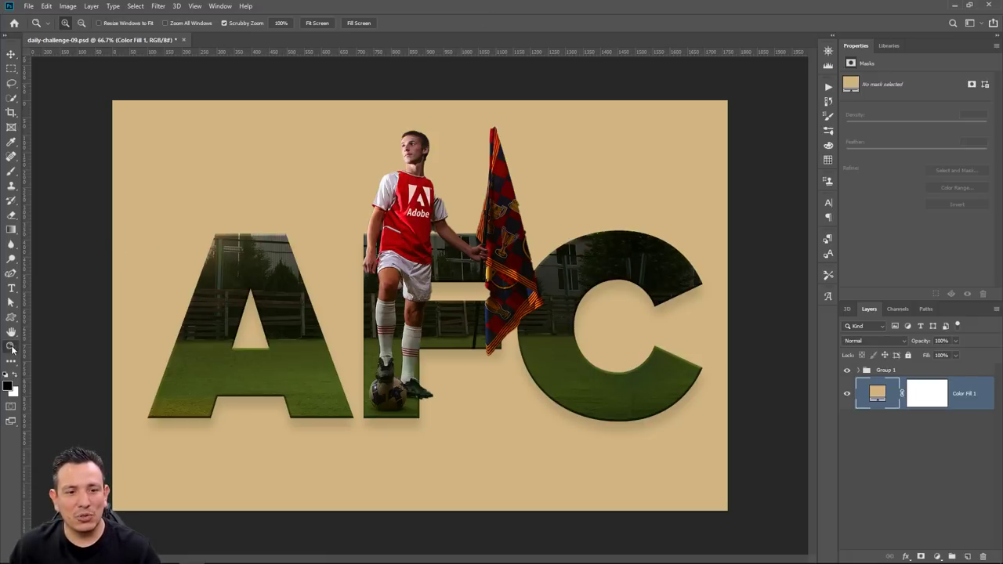
{"action": "left_click", "coordinate": [435, 216]}
{"action": "left_click", "coordinate": [435, 215]}
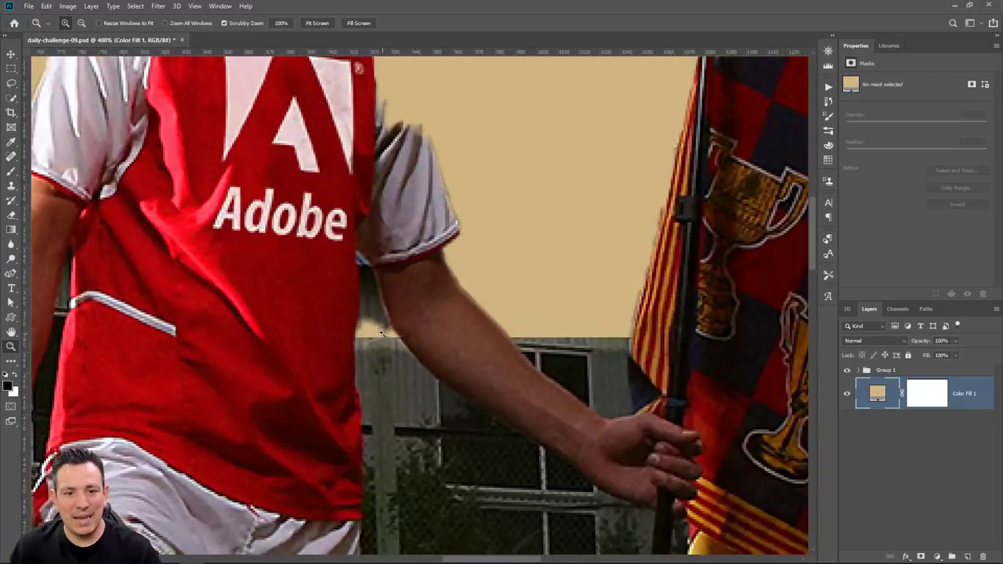
{"action": "left_click", "coordinate": [373, 306]}
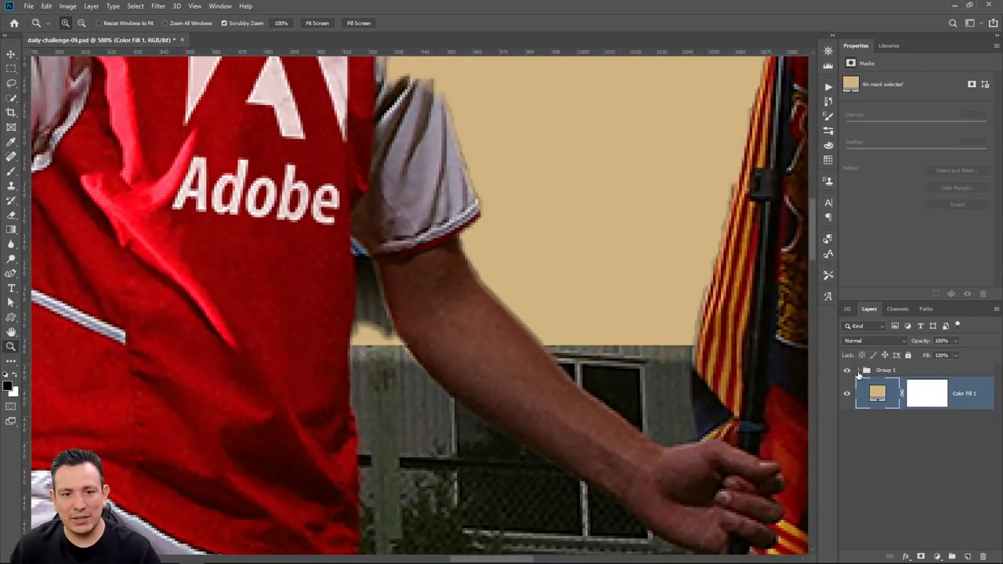
{"action": "left_click", "coordinate": [856, 370]}
{"action": "left_click", "coordinate": [948, 396]}
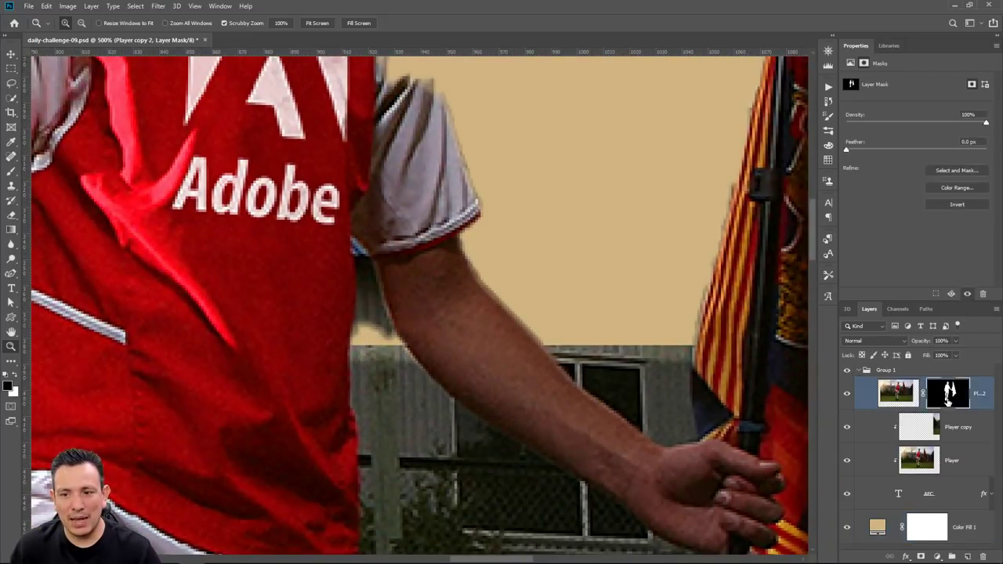
{"action": "left_click", "coordinate": [11, 170]}
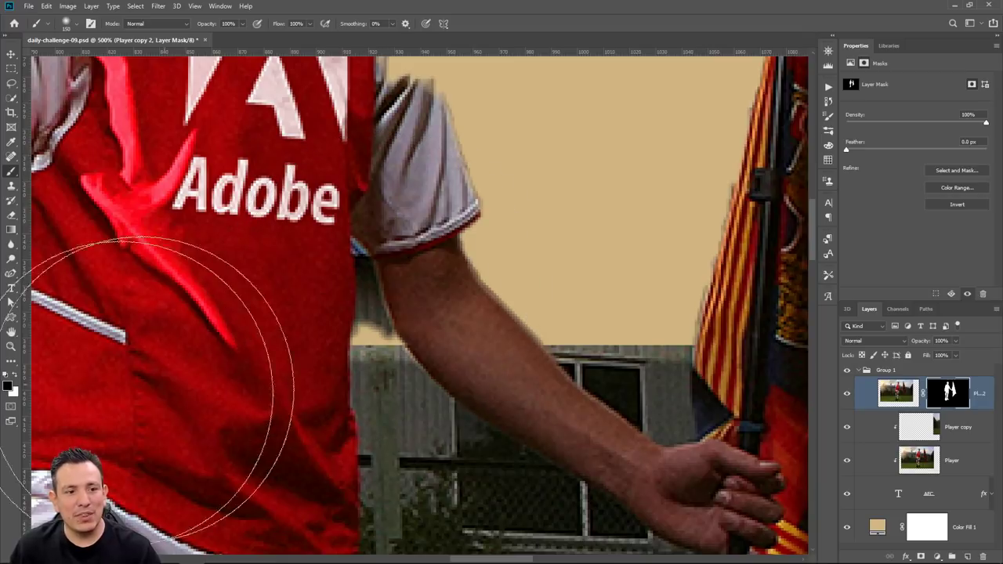
{"action": "key", "text": "bracketleft"}
{"action": "key", "text": "bracketleft"}
{"action": "key", "text": "bracketleft"}
{"action": "key", "text": "bracketleft"}
{"action": "key", "text": "bracketleft"}
{"action": "key", "text": "bracketleft"}
{"action": "key", "text": "bracketleft"}
{"action": "key", "text": "bracketleft"}
{"action": "key", "text": "bracketleft"}
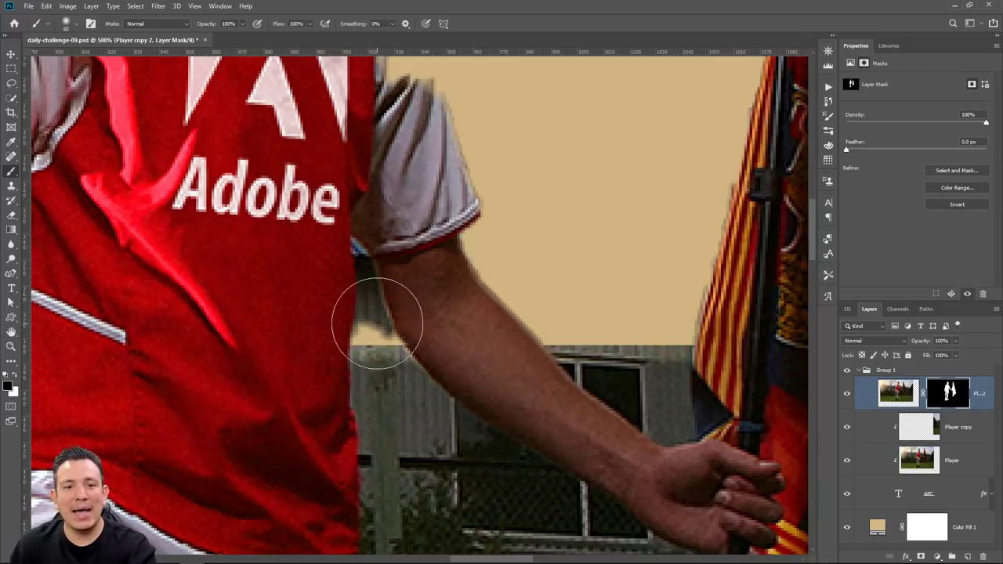
{"action": "mouse_move", "coordinate": [365, 315]}
{"action": "left_mouse_down"}
{"action": "mouse_move", "coordinate": [361, 265]}
{"action": "mouse_move", "coordinate": [384, 312]}
{"action": "mouse_move", "coordinate": [373, 314]}
{"action": "mouse_move", "coordinate": [360, 285]}
{"action": "mouse_move", "coordinate": [363, 326]}
{"action": "left_mouse_up"}
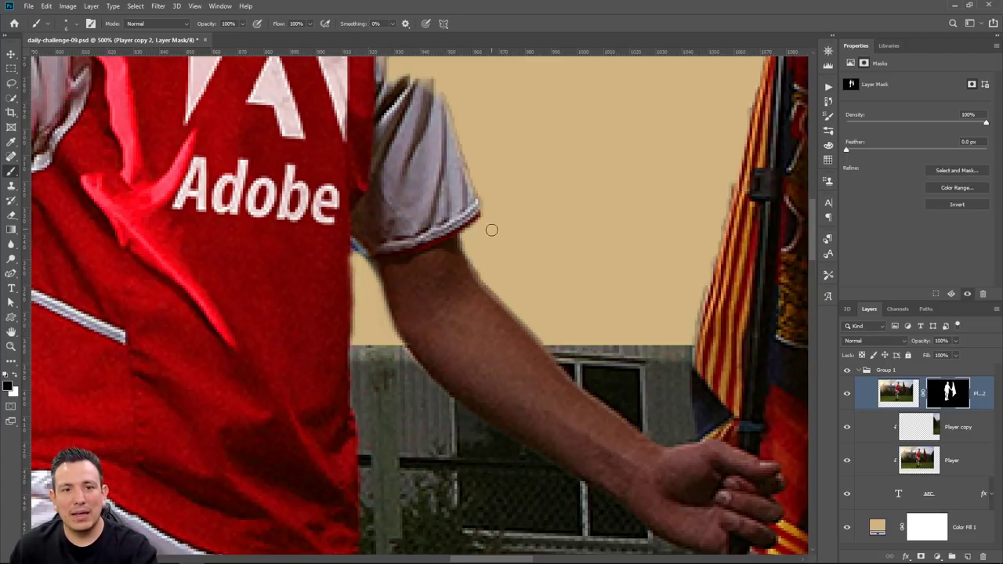
Paint white on the Player copy 2 mask to restore the missing shoulder and sleeve of the flag-holding arm.
{"action": "scroll", "coordinate": [495, 228], "scroll_direction": "up", "scroll_amount": 5}
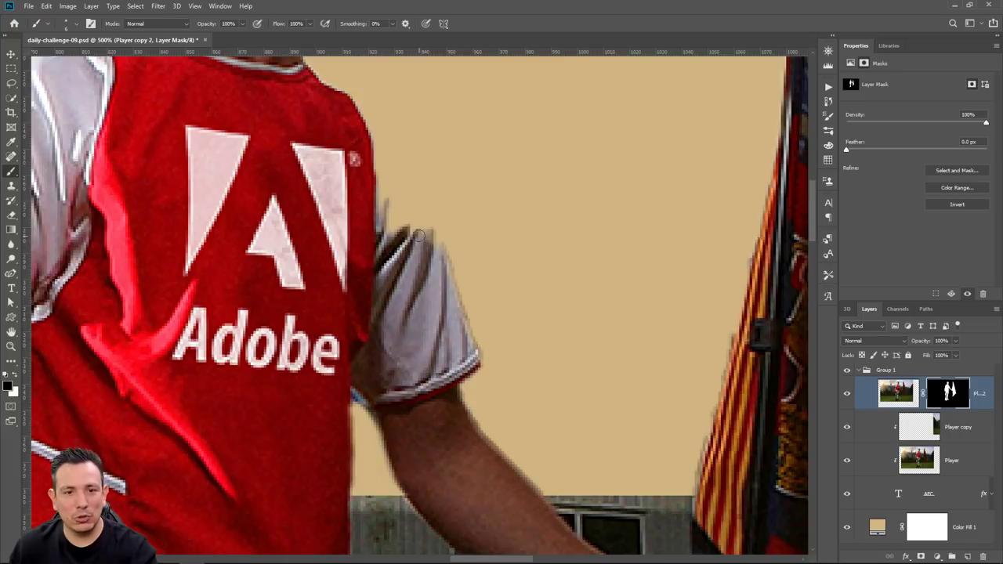
{"action": "left_click", "coordinate": [15, 377]}
{"action": "mouse_move", "coordinate": [438, 254]}
{"action": "left_mouse_down"}
{"action": "mouse_move", "coordinate": [425, 212]}
{"action": "mouse_move", "coordinate": [362, 109]}
{"action": "left_mouse_up"}
{"action": "mouse_move", "coordinate": [375, 156]}
{"action": "left_mouse_down"}
{"action": "mouse_move", "coordinate": [422, 234]}
{"action": "mouse_move", "coordinate": [402, 228]}
{"action": "mouse_move", "coordinate": [390, 202]}
{"action": "mouse_move", "coordinate": [383, 211]}
{"action": "left_mouse_up"}
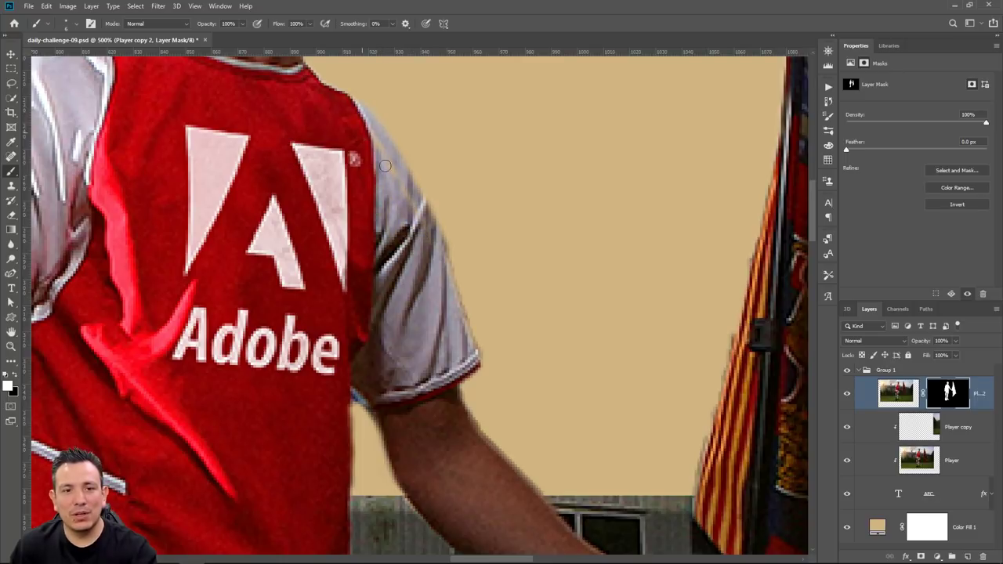
{"action": "left_click_drag", "start_coordinate": [385, 165], "coordinate": [387, 162]}
Paint black on the Player copy 2 mask to hide the background between the player's hanging arm and the shirt.
{"action": "key", "text": "h"}
{"action": "mouse_move", "coordinate": [388, 288]}
{"action": "left_mouse_down"}
{"action": "mouse_move", "coordinate": [421, 303]}
{"action": "mouse_move", "coordinate": [431, 196]}
{"action": "left_mouse_up"}
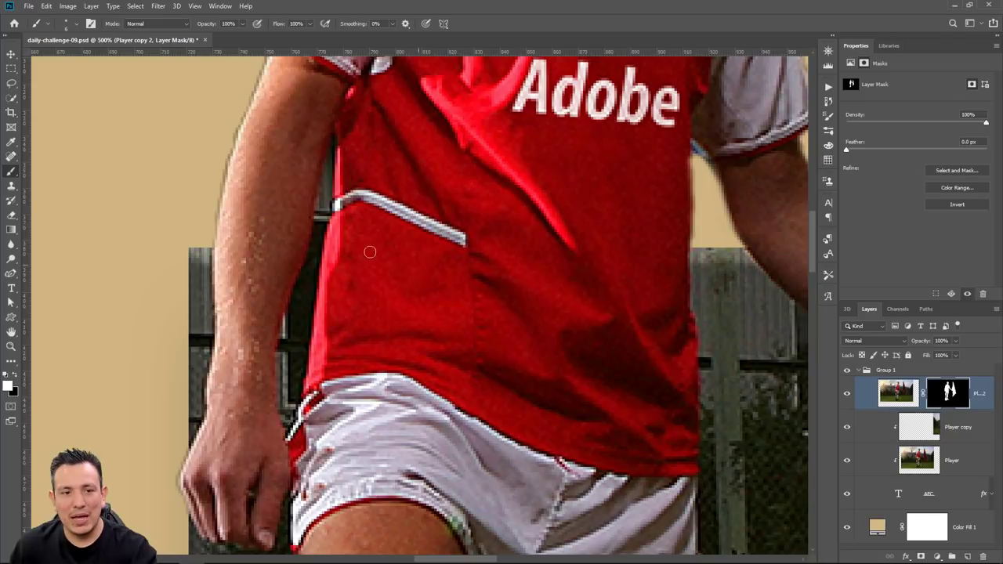
{"action": "key", "text": "x"}
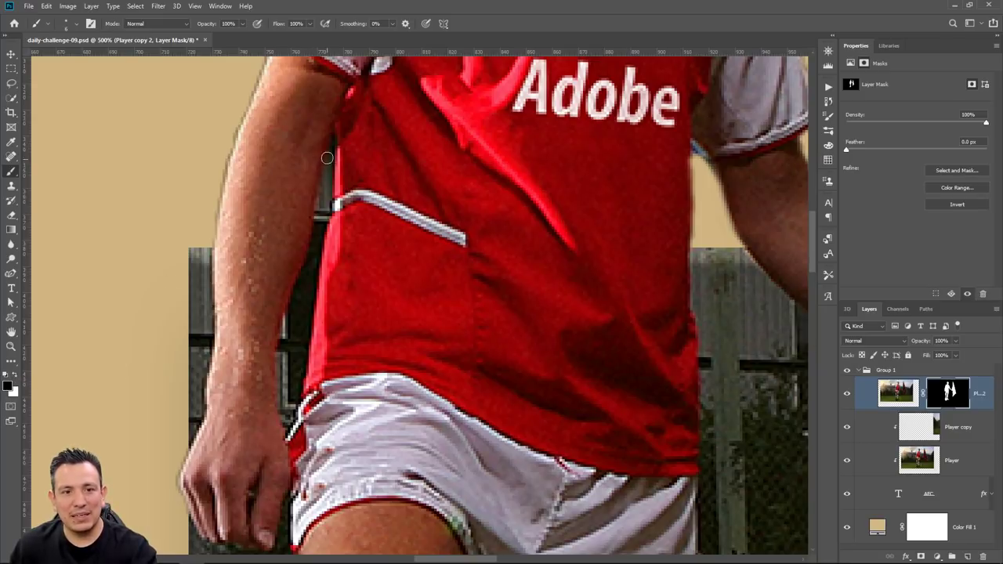
{"action": "mouse_move", "coordinate": [331, 162]}
{"action": "left_mouse_down"}
{"action": "mouse_move", "coordinate": [322, 210]}
{"action": "mouse_move", "coordinate": [329, 171]}
{"action": "left_mouse_up"}
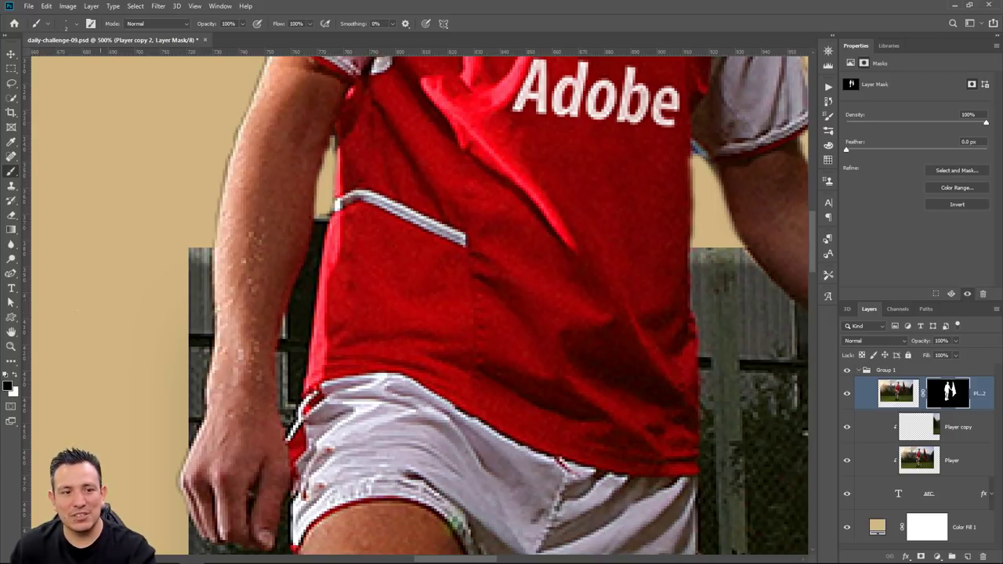
Hide the Player copy layer and toggle the visibility of Player and Player copy 2 to inspect the layered effect, leaving both shown.
{"action": "double_click", "coordinate": [11, 332]}
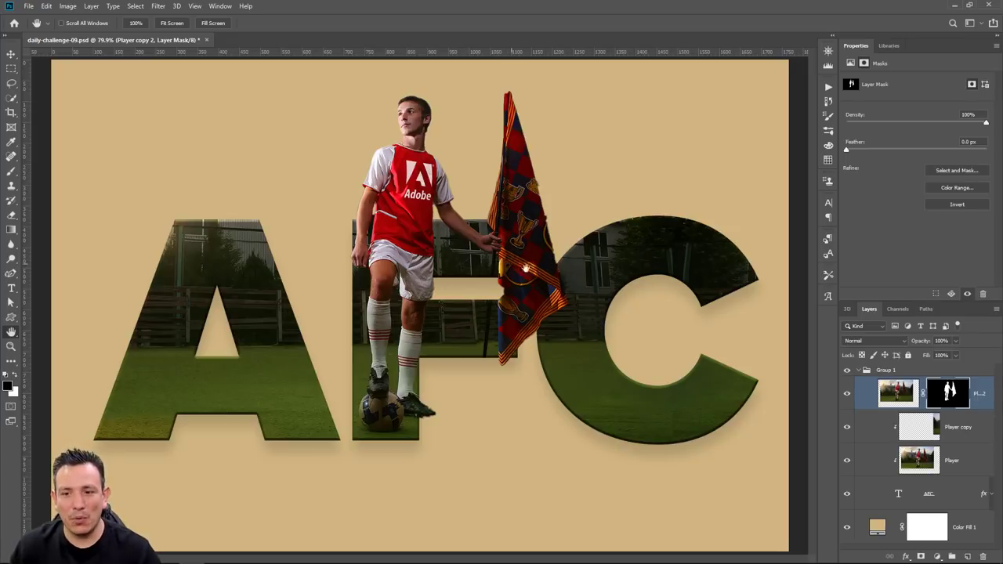
{"action": "left_click_drag", "start_coordinate": [848, 405], "coordinate": [846, 463]}
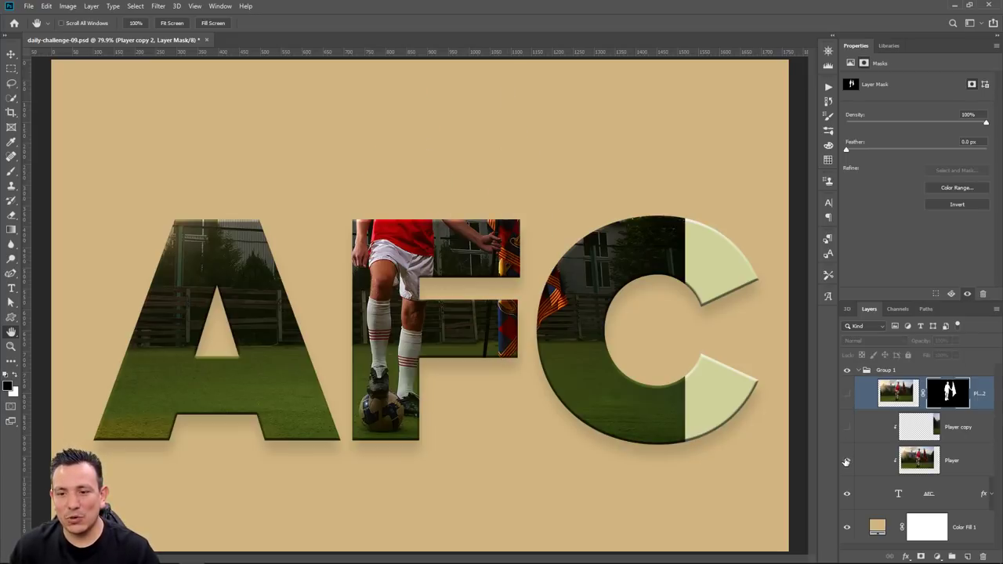
{"action": "left_click", "coordinate": [846, 463]}
{"action": "left_click", "coordinate": [846, 463]}
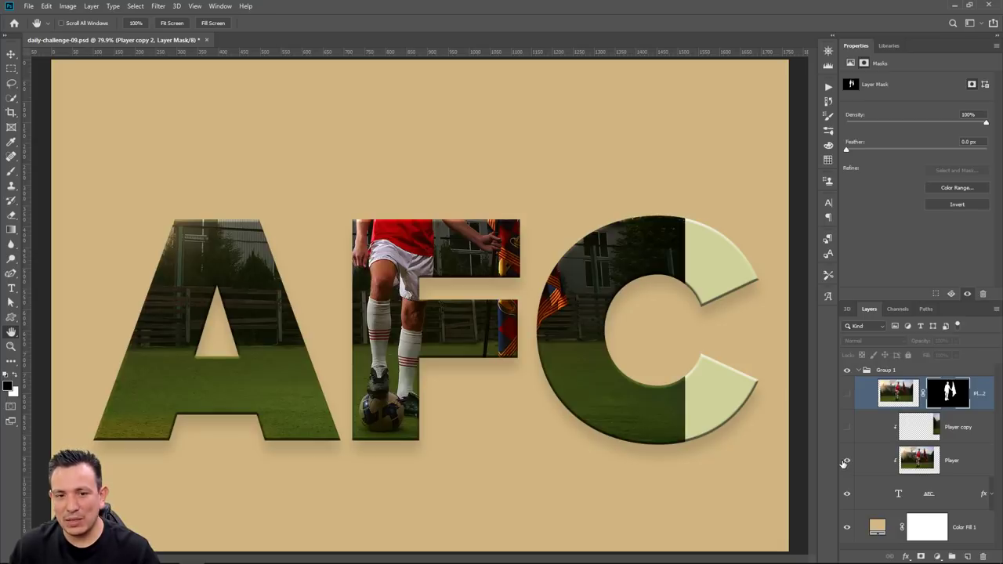
{"action": "left_click", "coordinate": [847, 397]}
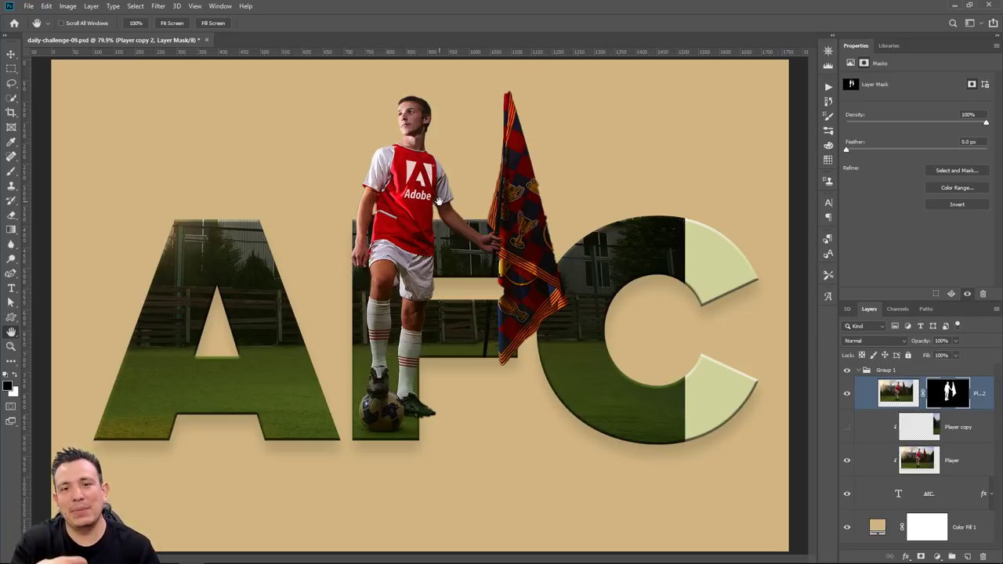
Paint white on the Player copy 2 mask to restore the missing flag edge beside the F's gap, and reduce the brush to 9 px.
{"action": "left_click", "coordinate": [11, 345]}
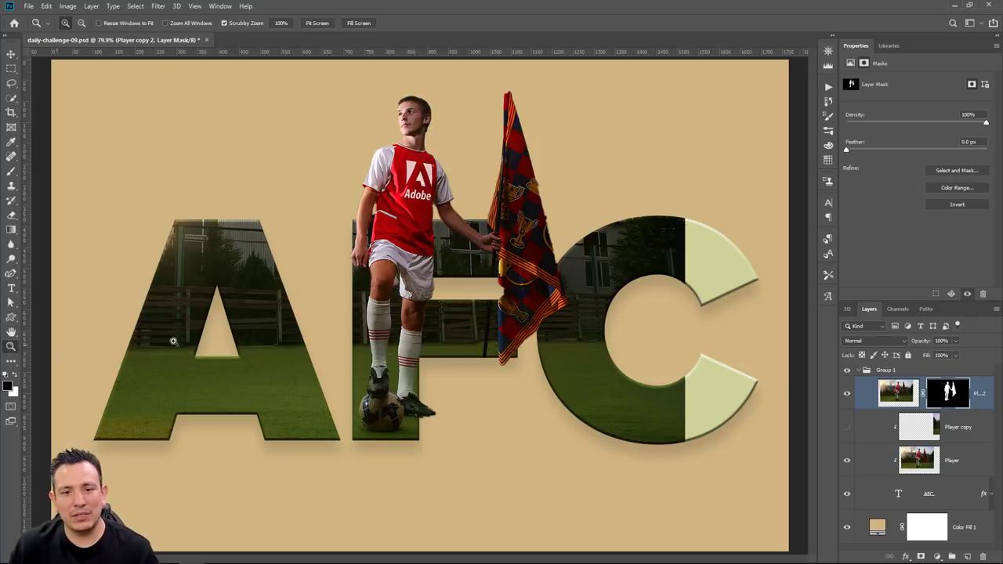
{"action": "left_click", "coordinate": [503, 286]}
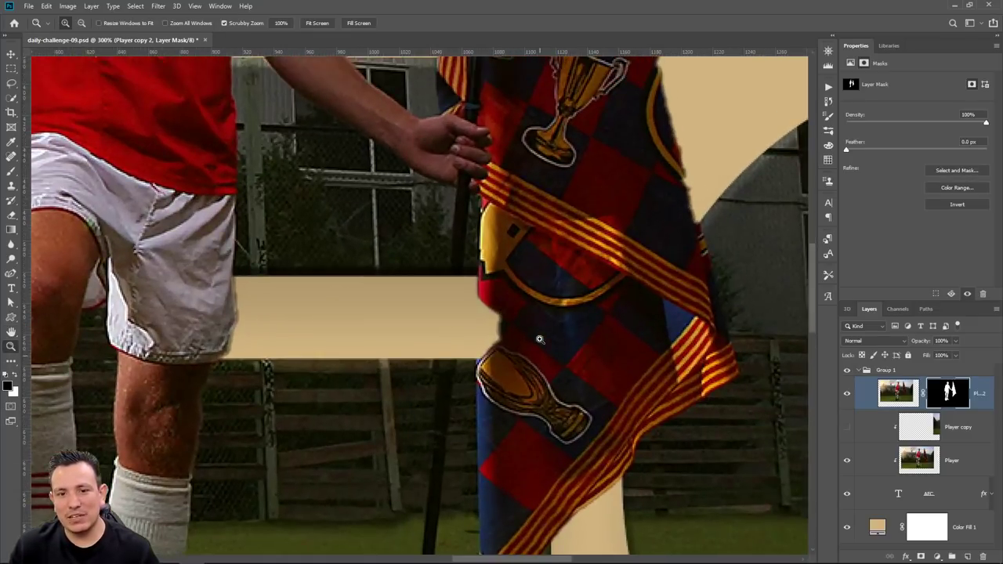
{"action": "key", "text": "b"}
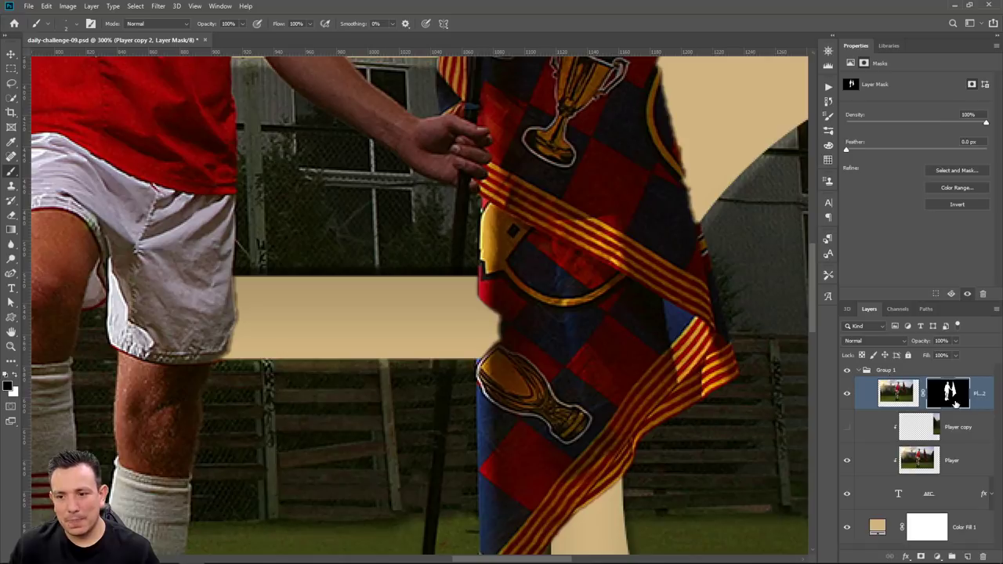
{"action": "mouse_move", "coordinate": [505, 351]}
{"action": "left_mouse_down"}
{"action": "mouse_move", "coordinate": [500, 299]}
{"action": "mouse_move", "coordinate": [495, 366]}
{"action": "left_mouse_up"}
{"action": "key", "text": "x"}
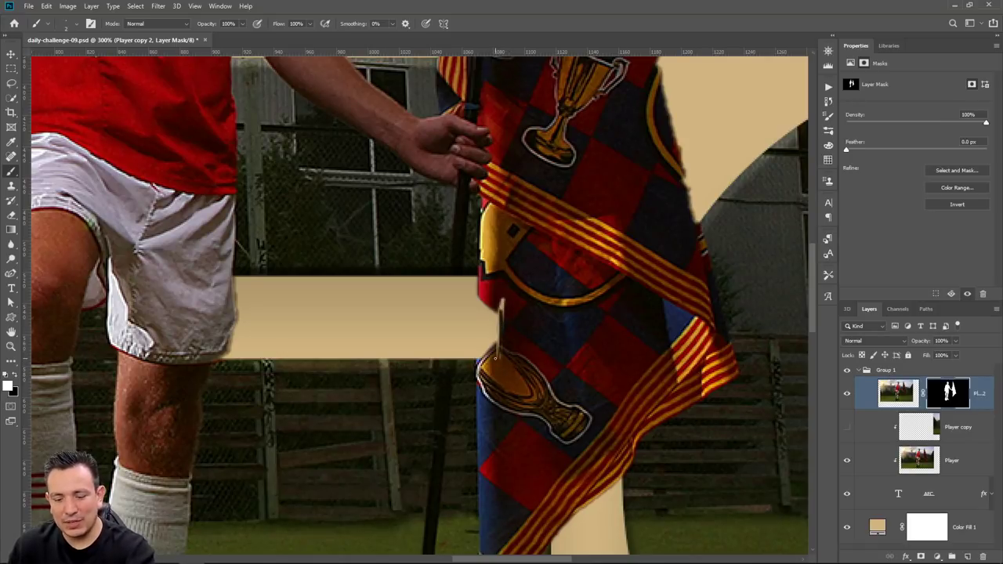
{"action": "left_click", "coordinate": [504, 286], "text": "shift"}
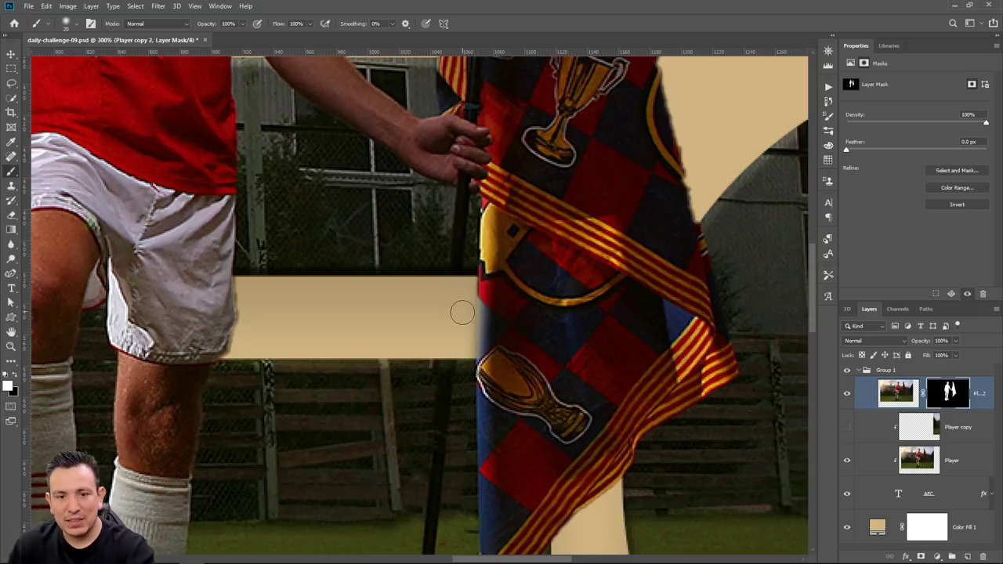
{"action": "key", "text": "bracketleft"}
{"action": "key", "text": "bracketleft"}
Try to reveal the flagpole across the F's gap with a straight soft white stroke on the Player copy 2 mask.
{"action": "left_click", "coordinate": [460, 254], "text": "shift"}
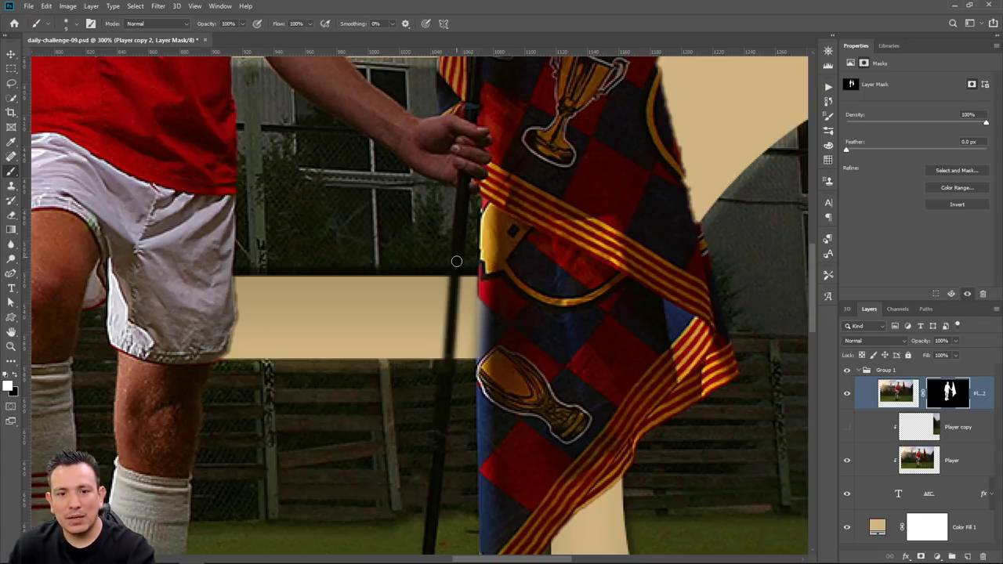
{"action": "left_click", "coordinate": [453, 261], "text": "shift"}
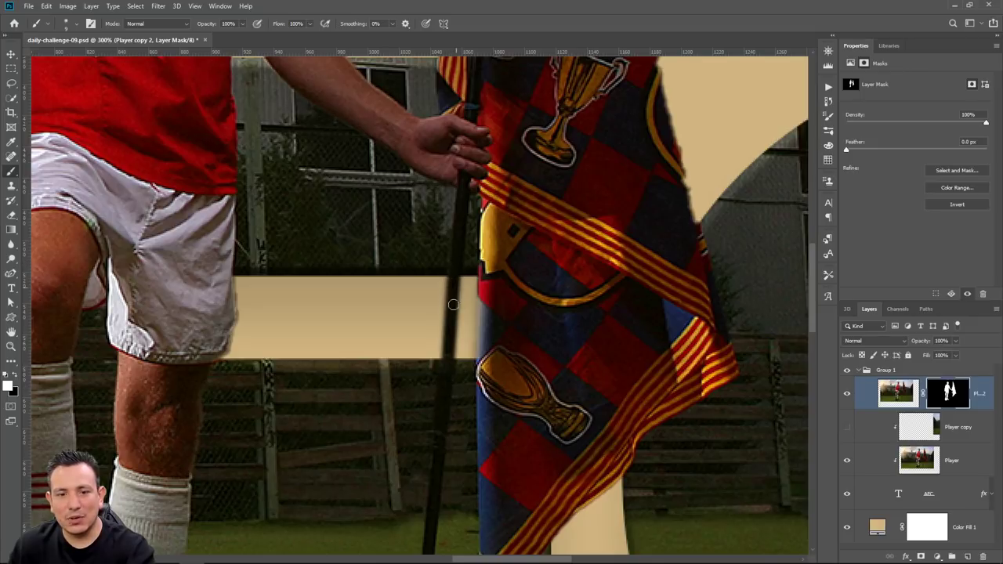
{"action": "key", "text": "ctrl+z"}
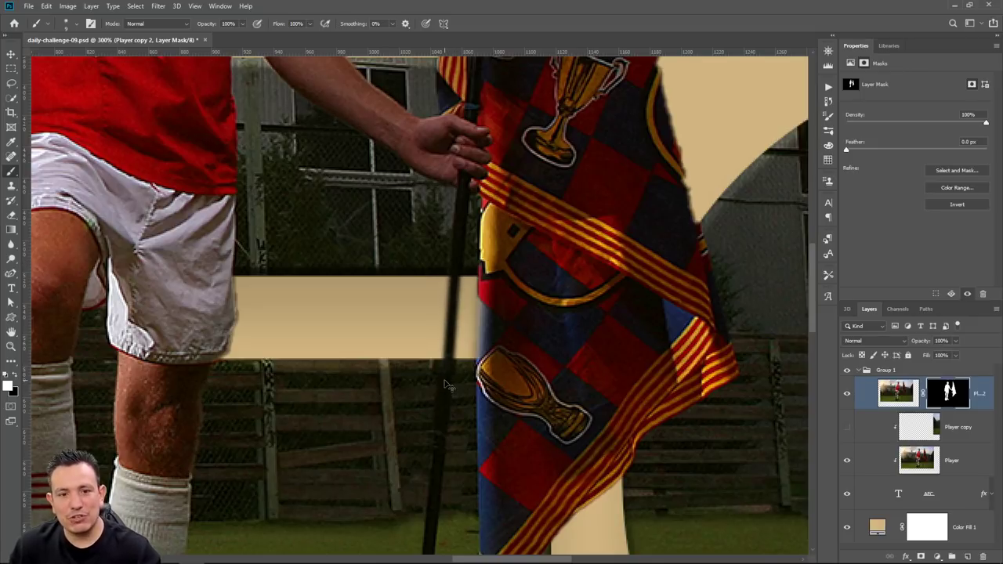
{"action": "key", "text": "ctrl+z"}
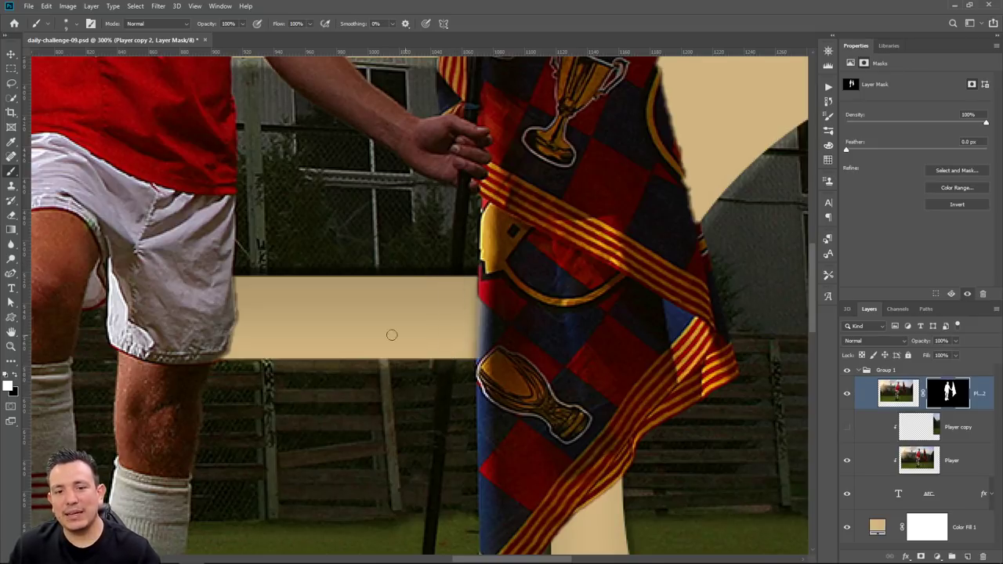
Try a straight white test stroke between two points in the tan gap of the F, and undo it.
{"action": "left_click", "coordinate": [278, 323]}
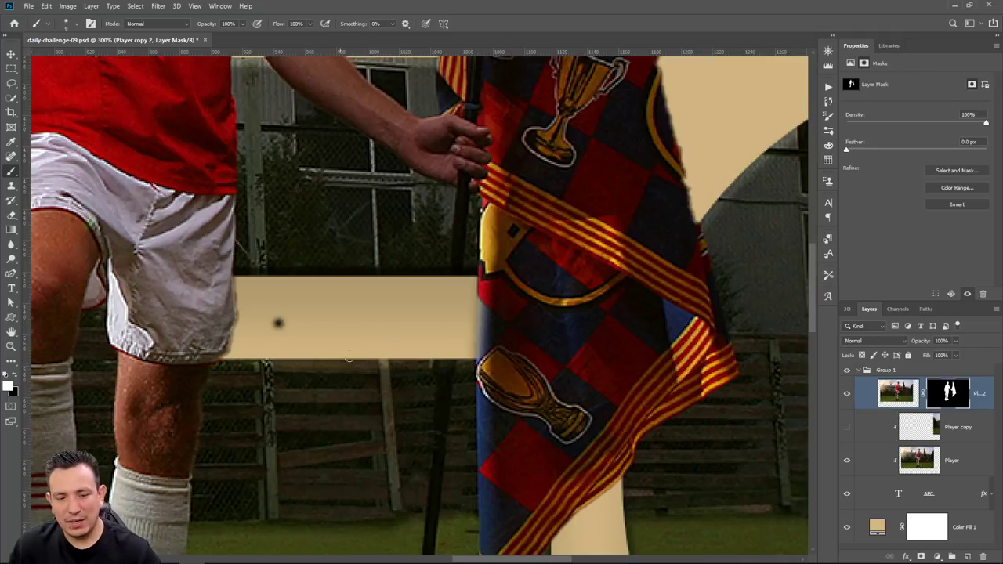
{"action": "left_click", "coordinate": [462, 308], "text": "shift"}
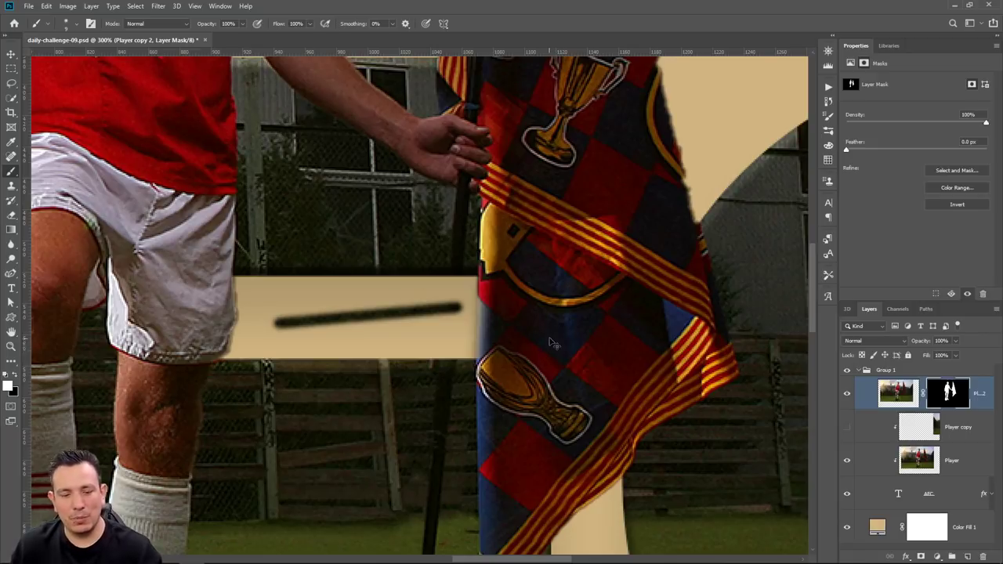
{"action": "key", "text": "ctrl+z"}
{"action": "key", "text": "ctrl+z"}
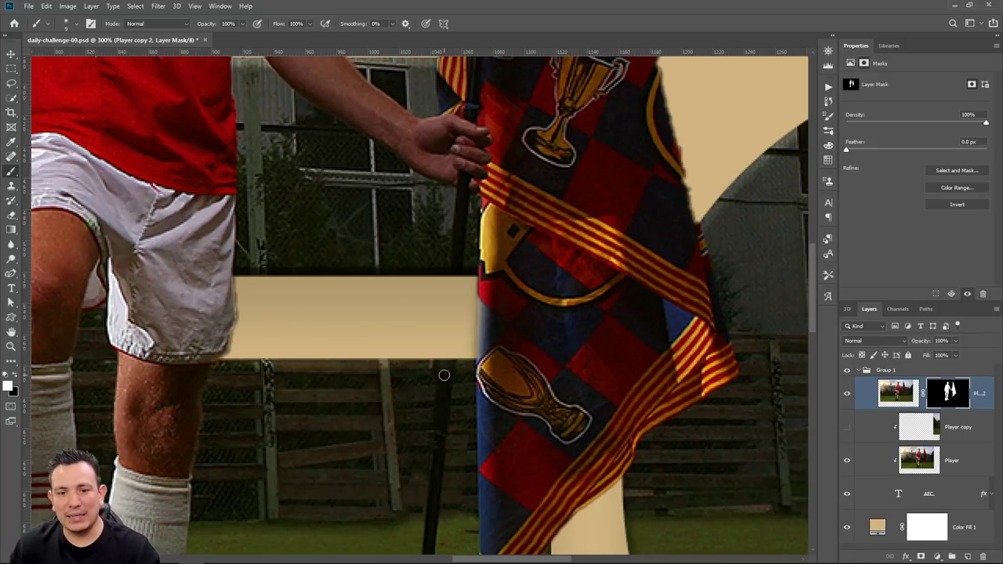
Raise the brush hardness and paint a straight white stroke on the Player copy 2 mask to reveal the flagpole across the F's gap.
{"action": "left_click", "coordinate": [78, 28]}
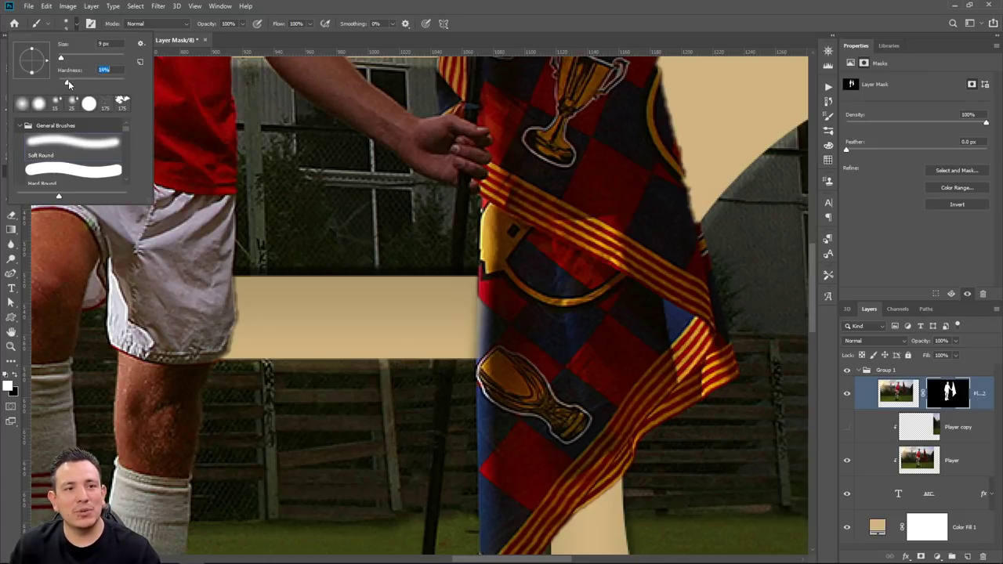
{"action": "left_click", "coordinate": [359, 12]}
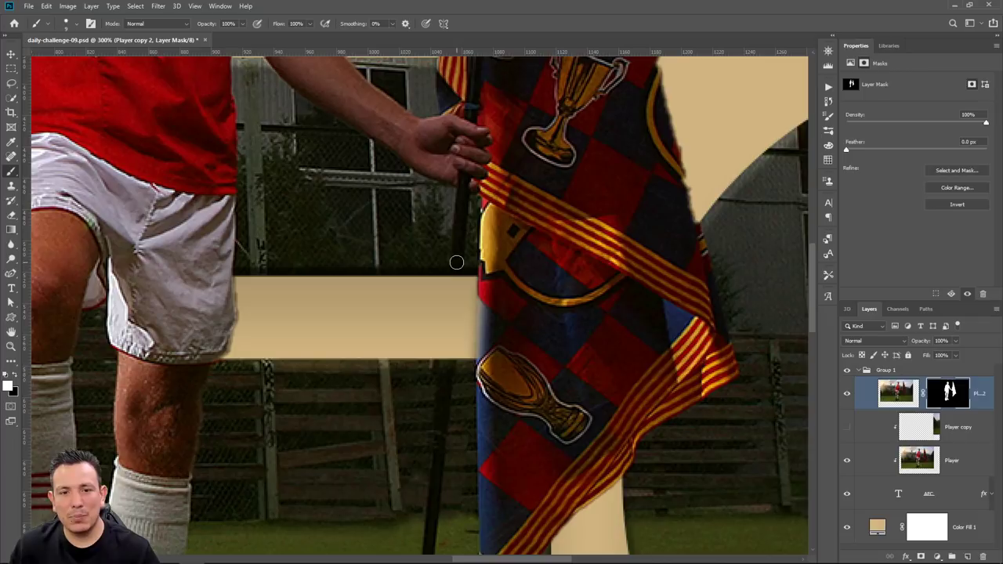
{"action": "left_click", "coordinate": [444, 379], "text": "shift"}
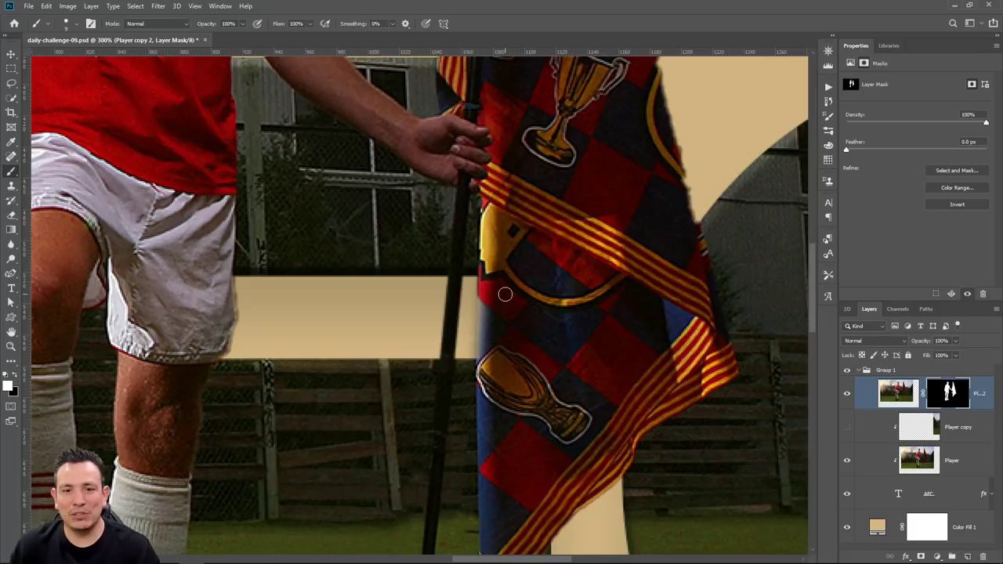
{"action": "double_click", "coordinate": [11, 331]}
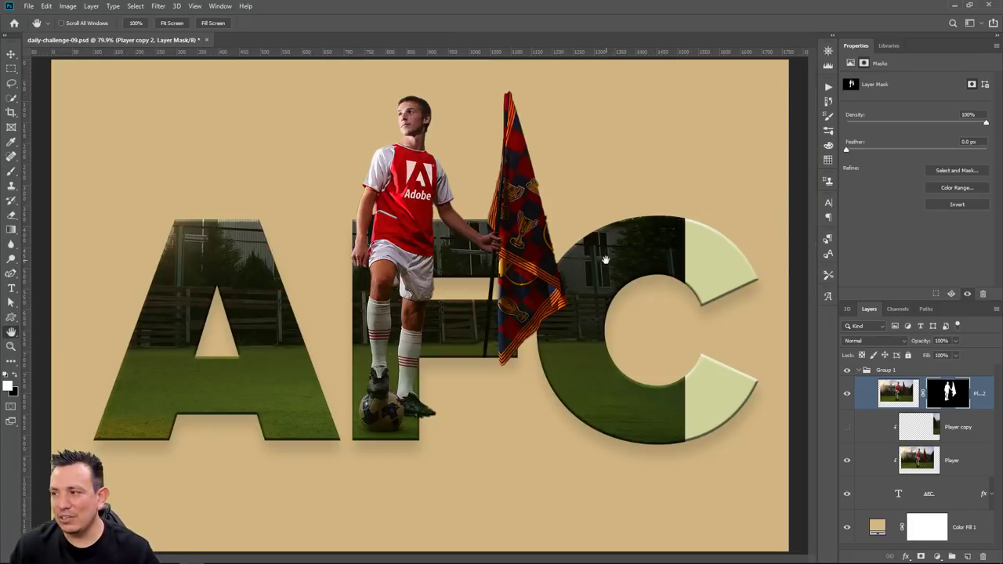
Refine the Player copy 2 layer mask with Select and Mask, using Smooth 21 and Contrast 21%, output to Layer Mask.
{"action": "left_click", "coordinate": [11, 346]}
{"action": "left_click", "coordinate": [615, 166]}
{"action": "scroll", "coordinate": [408, 377], "scroll_direction": "down", "scroll_amount": 2}
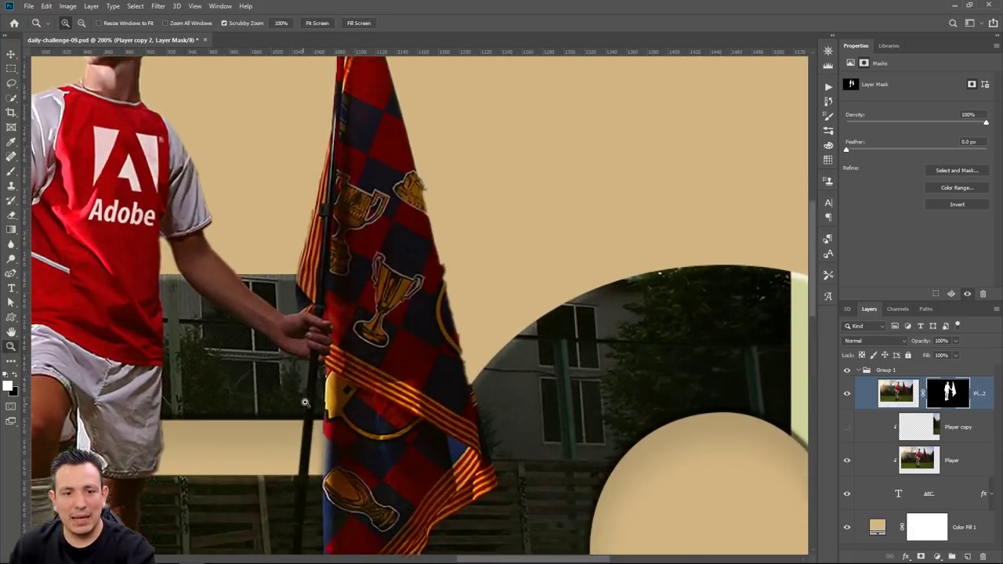
{"action": "scroll", "coordinate": [444, 324], "scroll_direction": "up", "scroll_amount": 2}
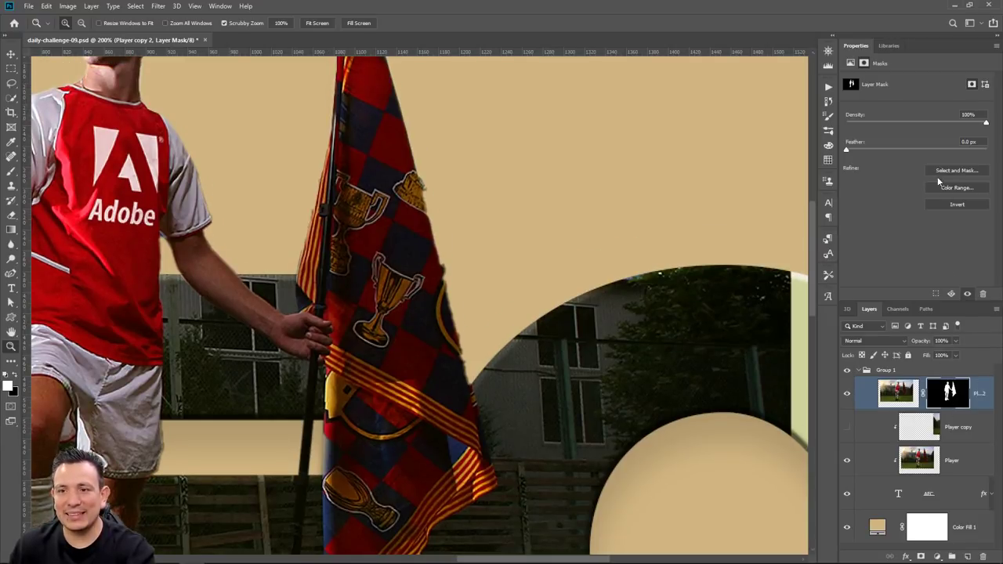
{"action": "left_click", "coordinate": [960, 170]}
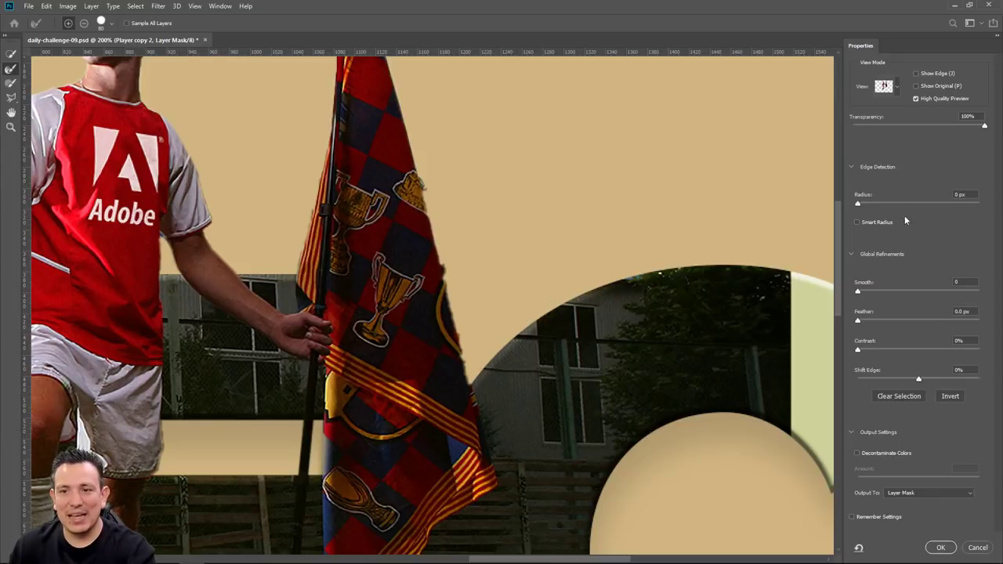
{"action": "left_click", "coordinate": [859, 293]}
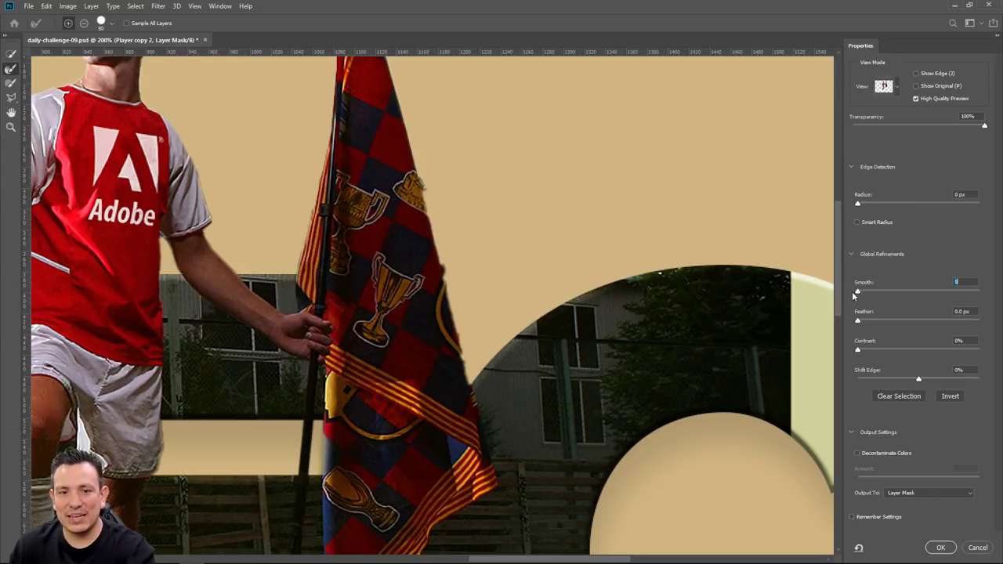
{"action": "left_click_drag", "start_coordinate": [874, 300], "coordinate": [867, 301]}
{"action": "type", "text": "0"}
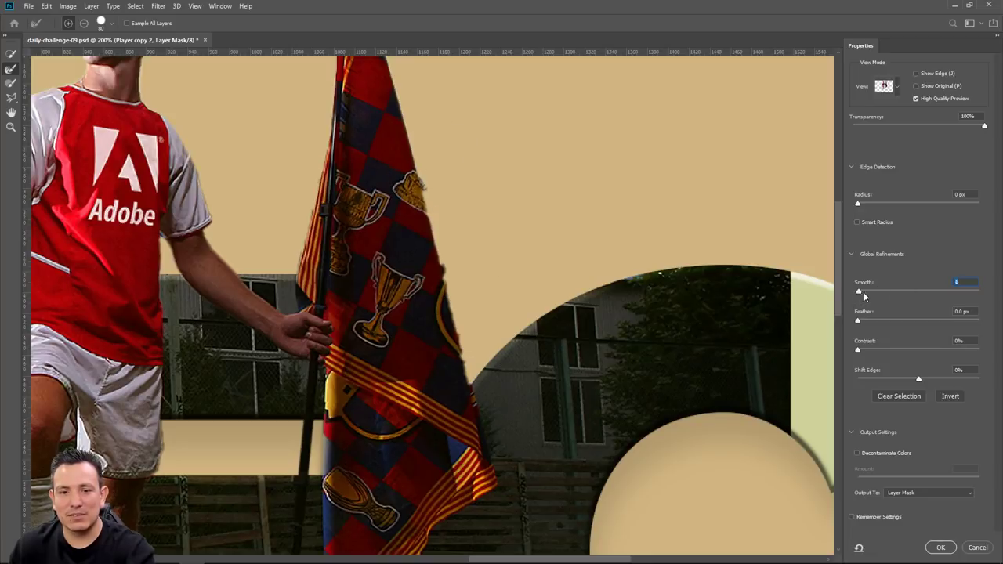
{"action": "left_click_drag", "start_coordinate": [863, 296], "coordinate": [883, 296]}
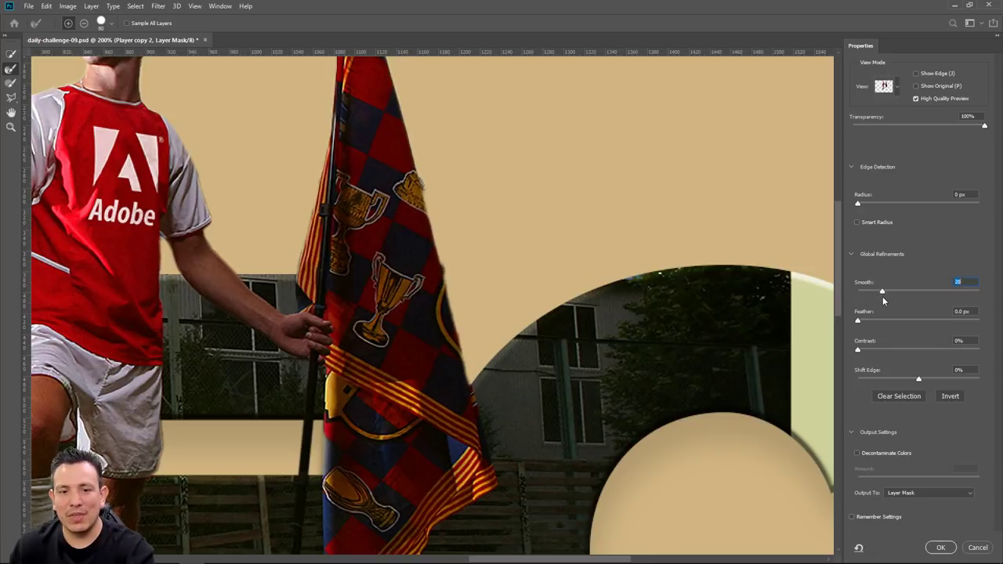
{"action": "left_click", "coordinate": [883, 350]}
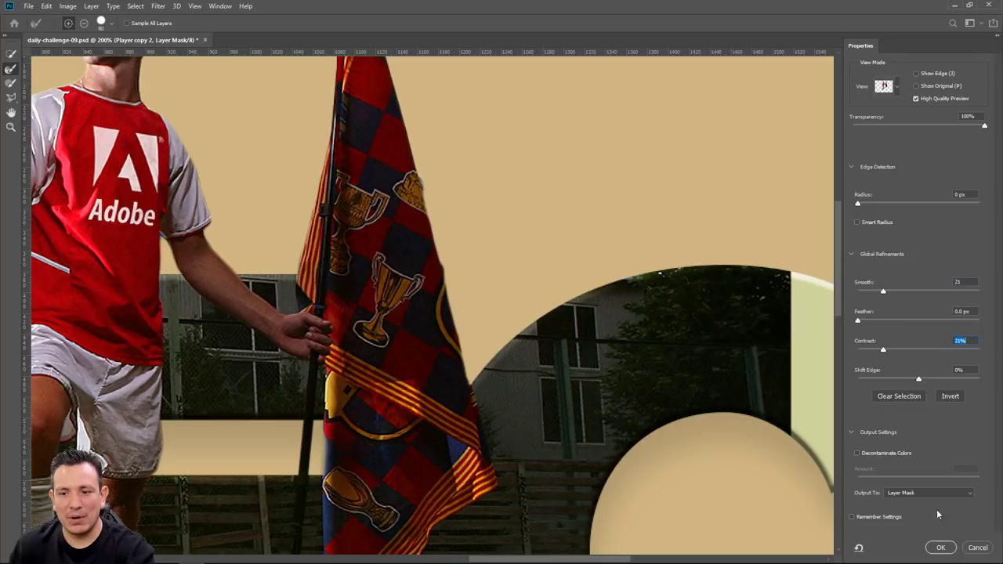
{"action": "left_click", "coordinate": [942, 547]}
Paint black on the Player copy 2 mask to remove the fringe along the player's lowered arm and the gap beside the torso.
{"action": "scroll", "coordinate": [358, 380], "scroll_direction": "down", "scroll_amount": 3}
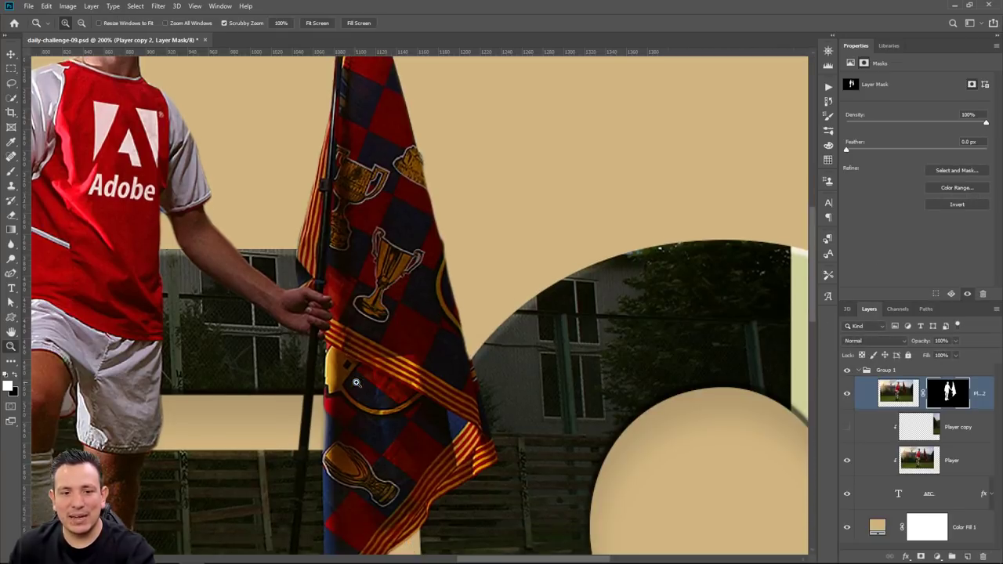
{"action": "left_click_drag", "start_coordinate": [149, 384], "coordinate": [544, 423]}
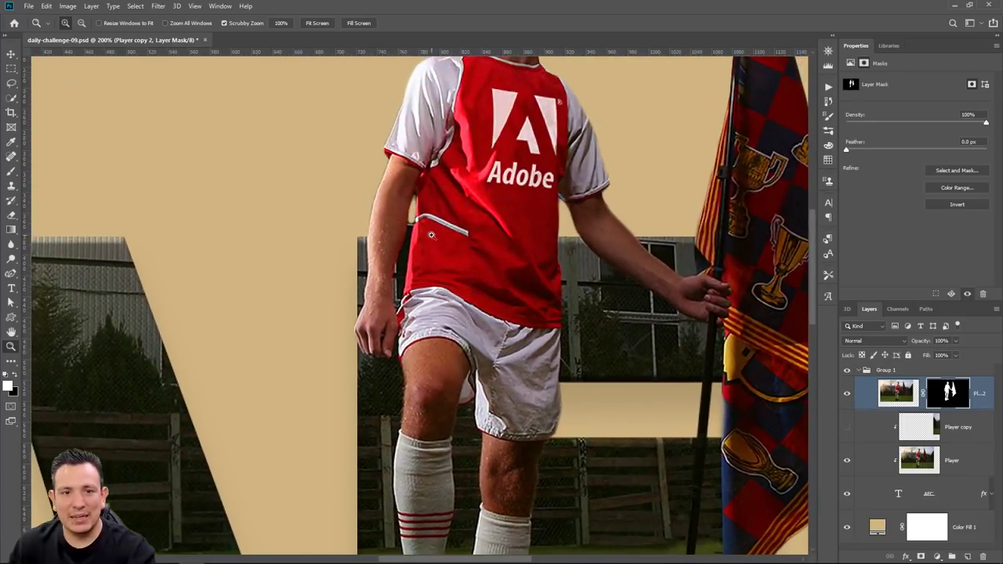
{"action": "left_click", "coordinate": [378, 169]}
{"action": "left_click", "coordinate": [11, 171]}
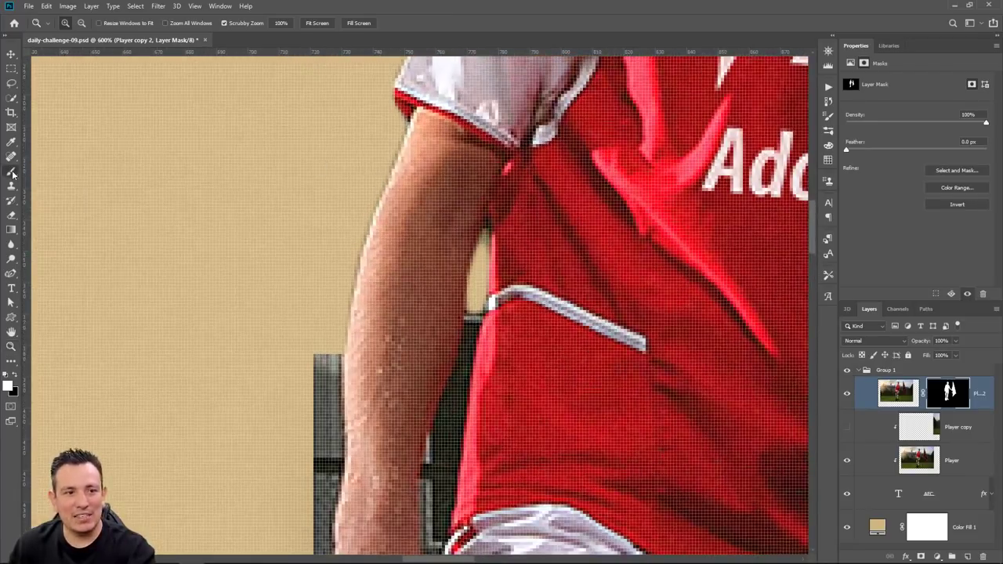
{"action": "left_click", "coordinate": [392, 130]}
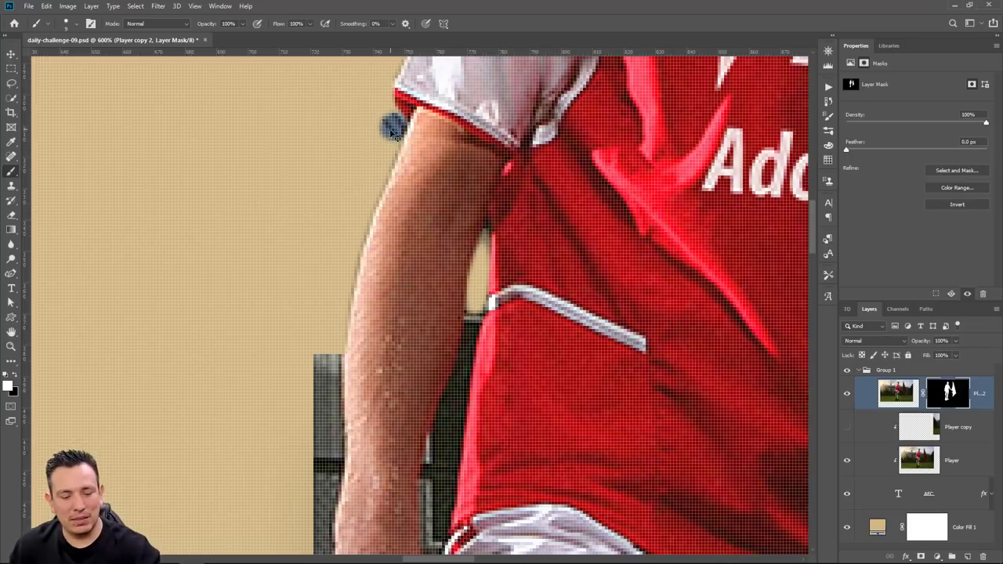
{"action": "left_click", "coordinate": [15, 375]}
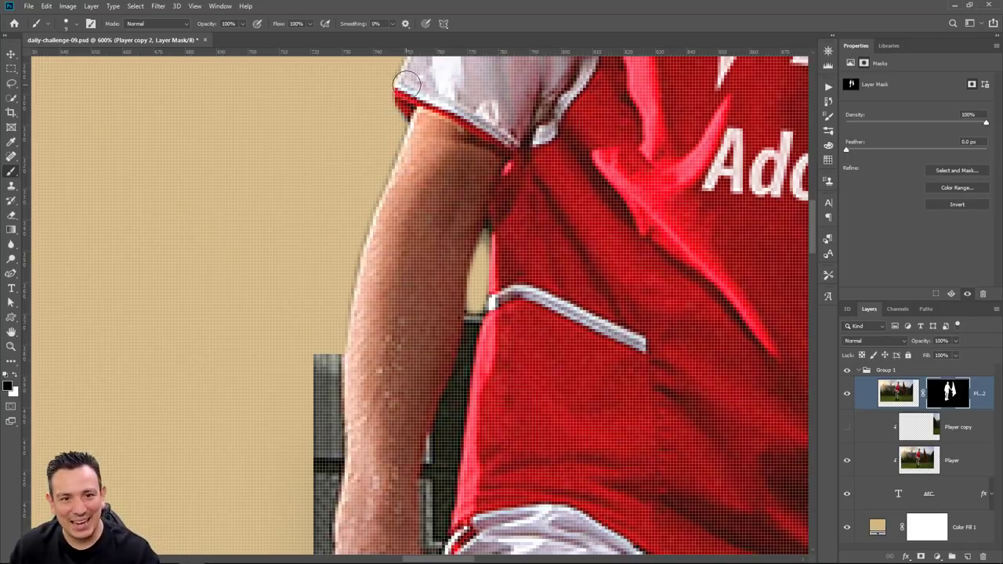
{"action": "left_click", "coordinate": [352, 231], "text": "shift"}
{"action": "left_click", "coordinate": [329, 332], "text": "shift"}
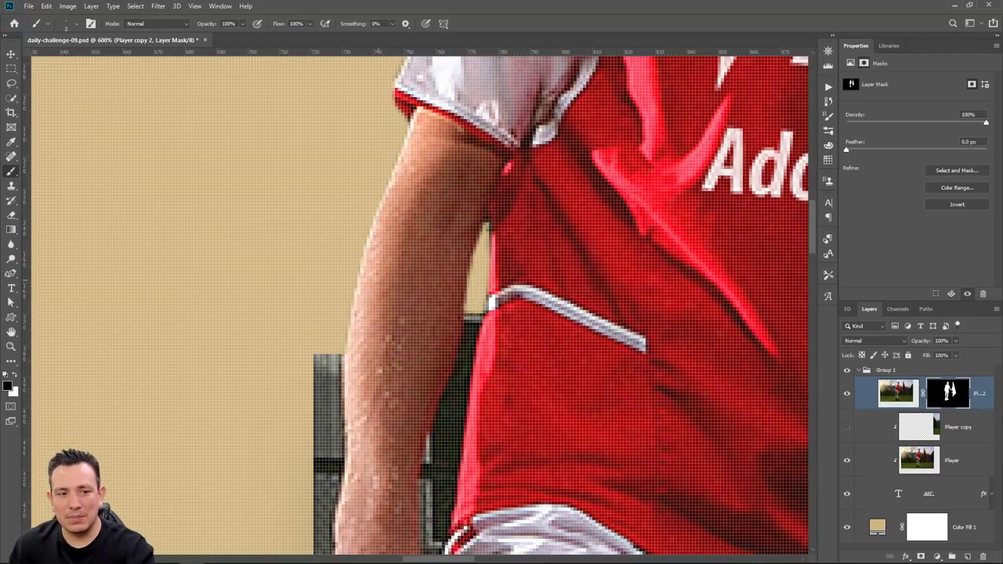
{"action": "double_click", "coordinate": [13, 334]}
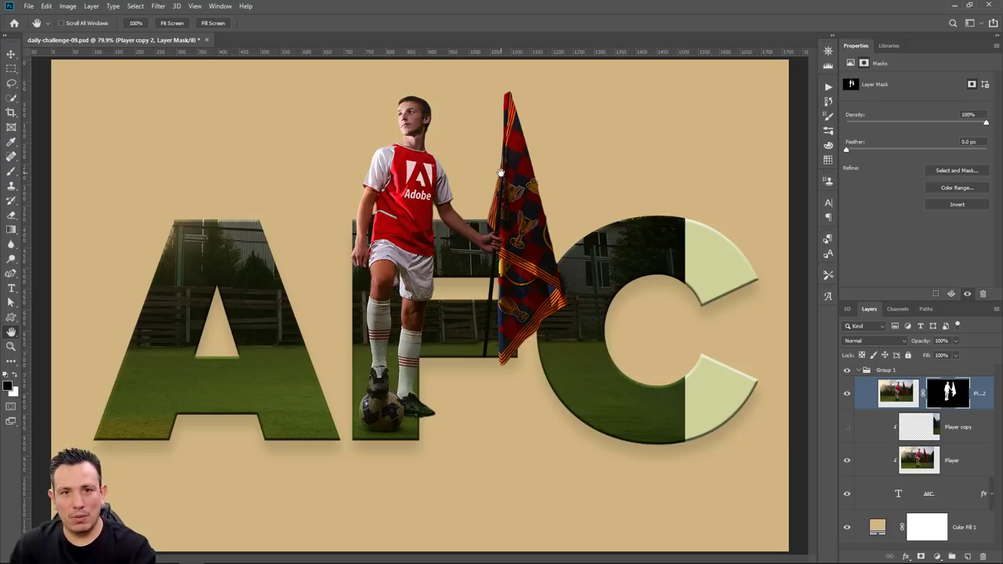
Examine the player's mask edge up close around the shorts and the F's tan gap.
{"action": "left_click", "coordinate": [11, 347]}
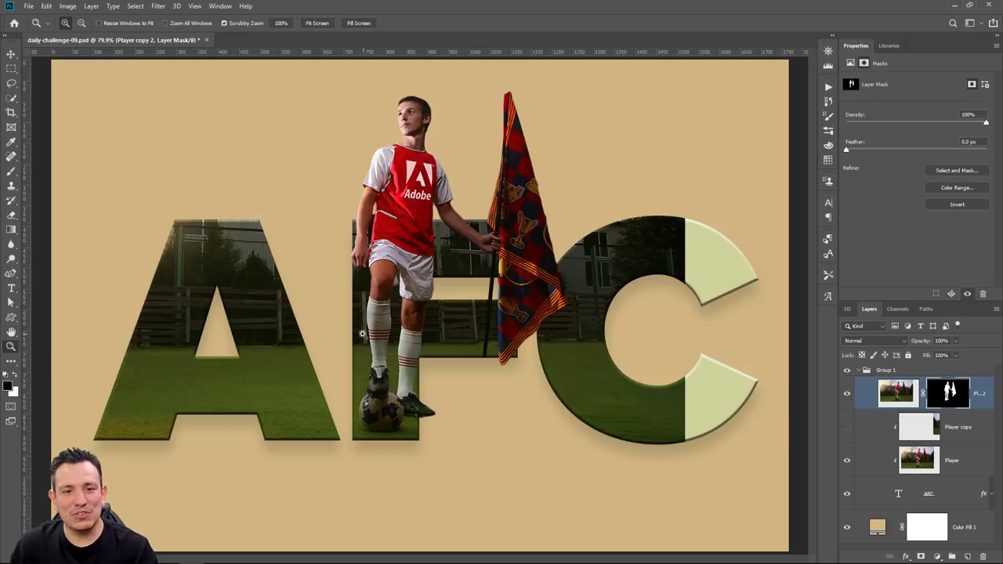
{"action": "left_click_drag", "start_coordinate": [362, 335], "coordinate": [437, 361]}
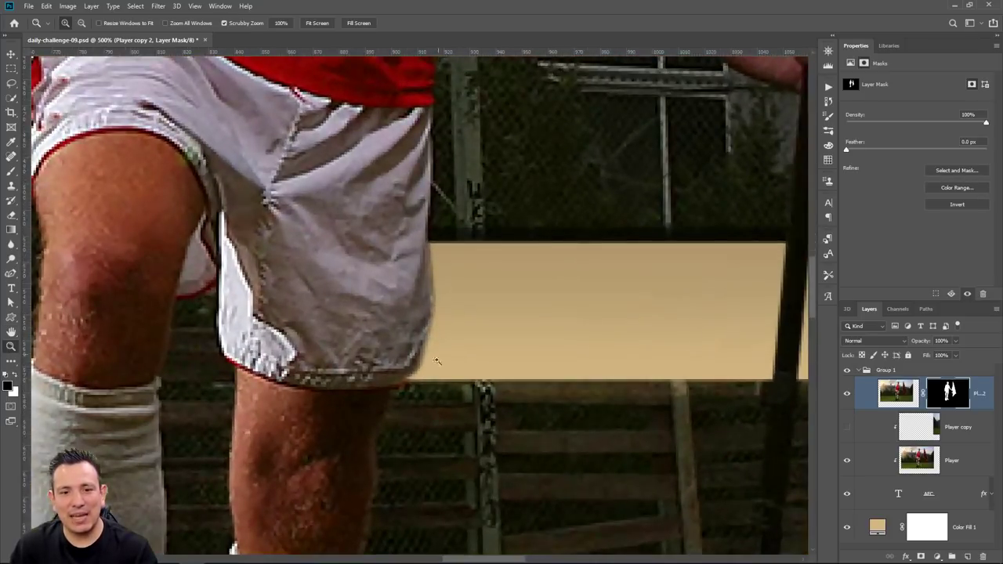
{"action": "right_click", "coordinate": [446, 334]}
{"action": "left_click", "coordinate": [462, 339]}
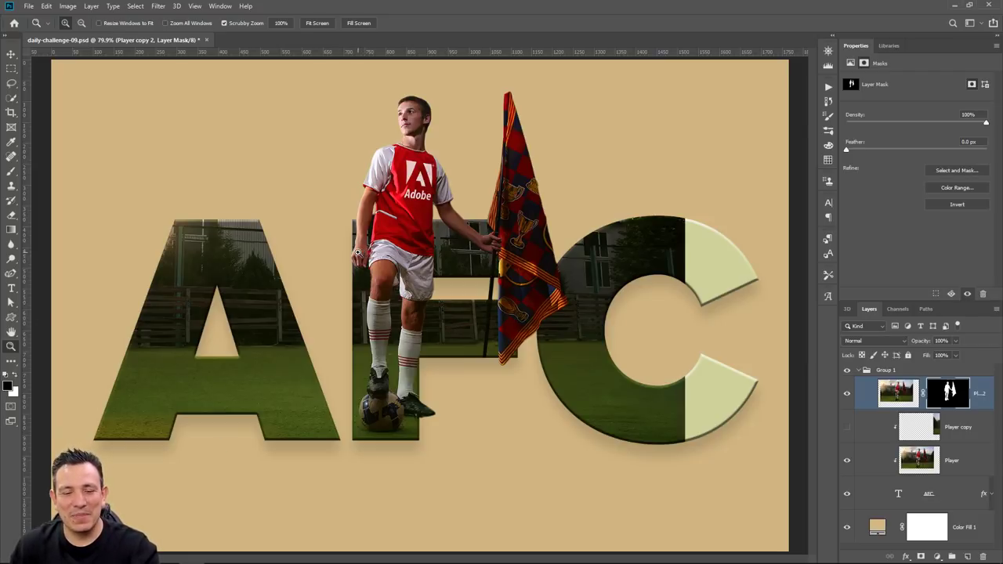
{"action": "double_click", "coordinate": [15, 351]}
{"action": "right_click", "coordinate": [334, 293]}
{"action": "left_click", "coordinate": [348, 297]}
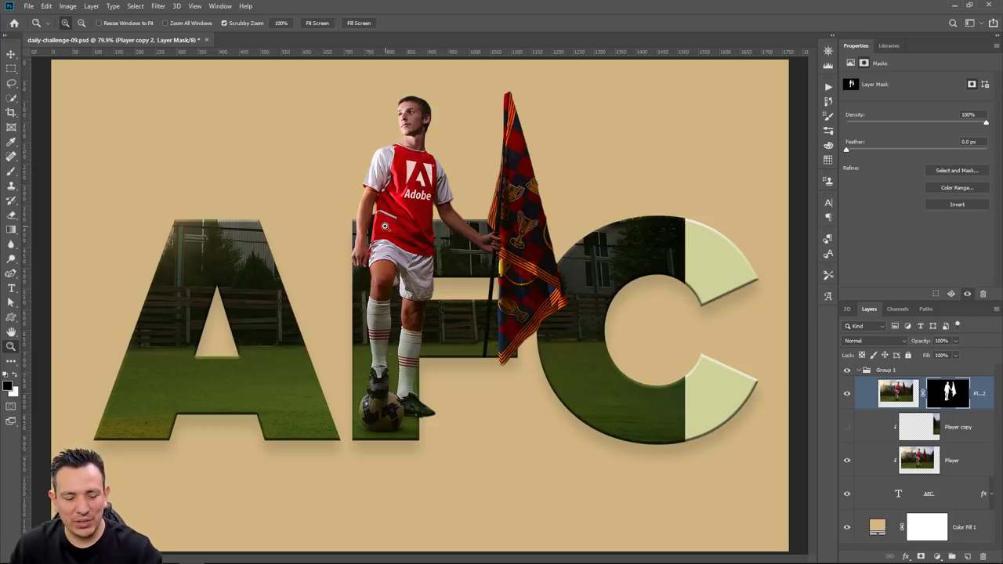
Export the artwork with Export As in JPG format at 100% quality, saved to the Desktop as daily-challenge-09.jpg.
{"action": "left_click", "coordinate": [27, 6]}
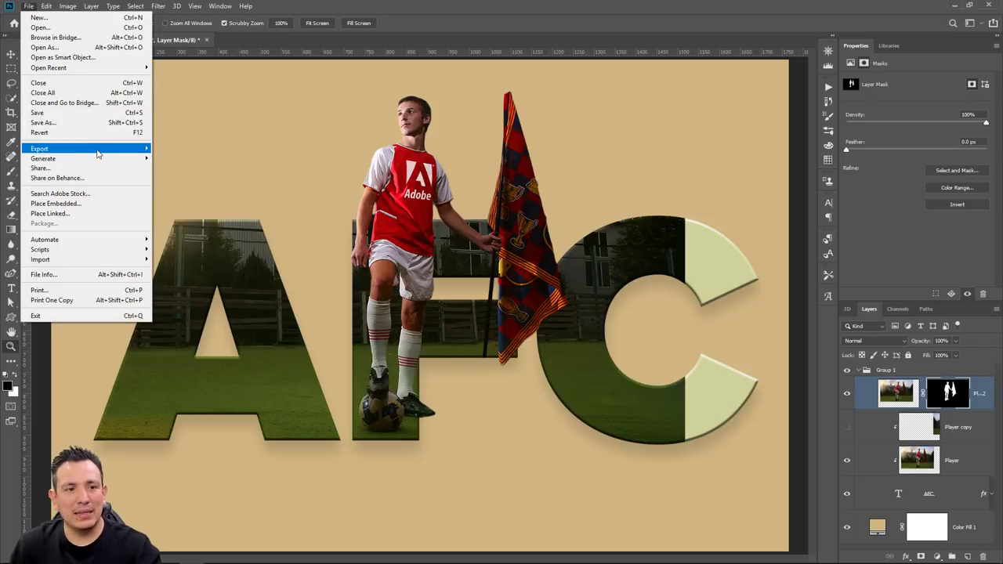
{"action": "mouse_move", "coordinate": [98, 154]}
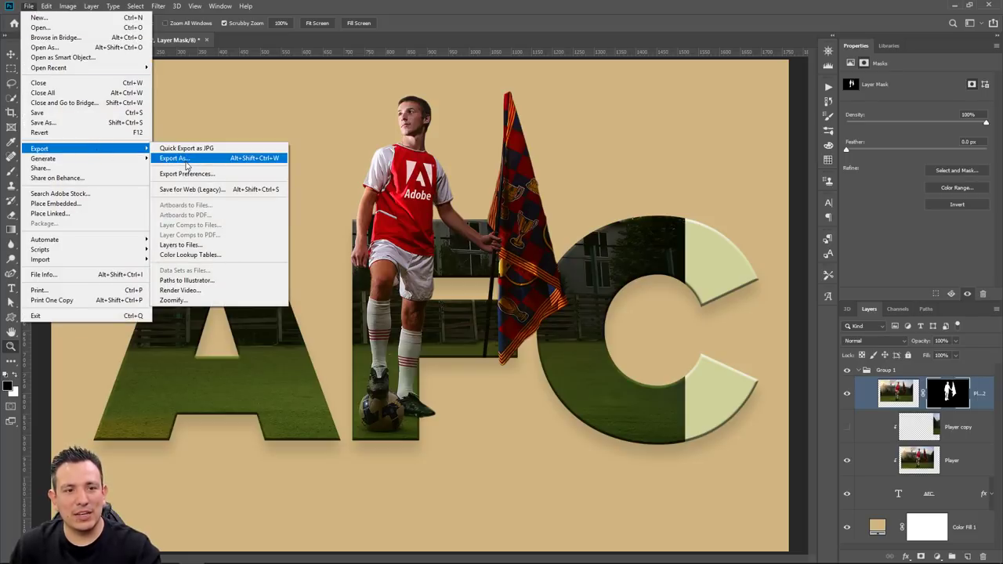
{"action": "left_click", "coordinate": [174, 158]}
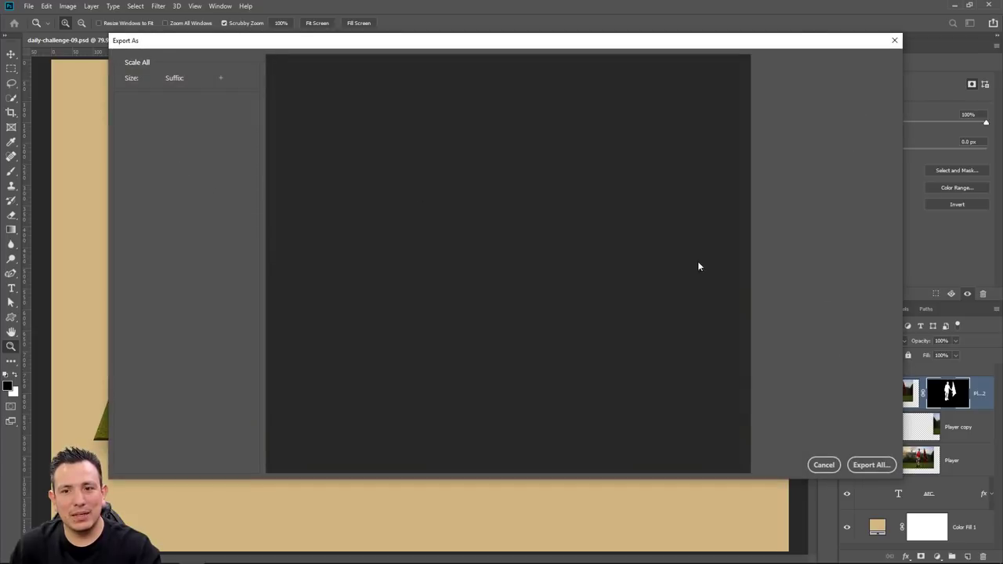
{"action": "left_click", "coordinate": [863, 465]}
{"action": "left_click", "coordinate": [416, 251]}
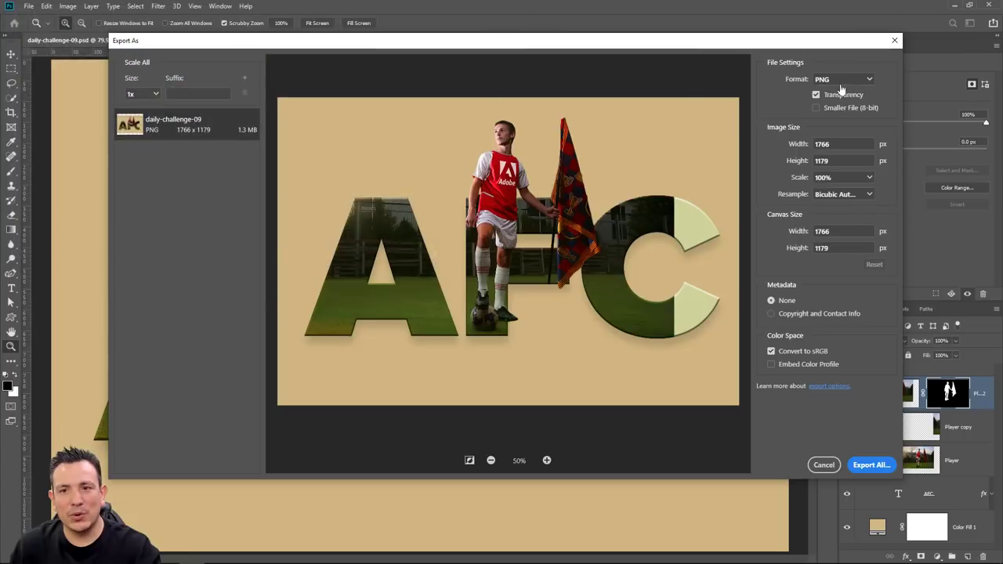
{"action": "left_click", "coordinate": [840, 82]}
{"action": "left_click", "coordinate": [842, 107]}
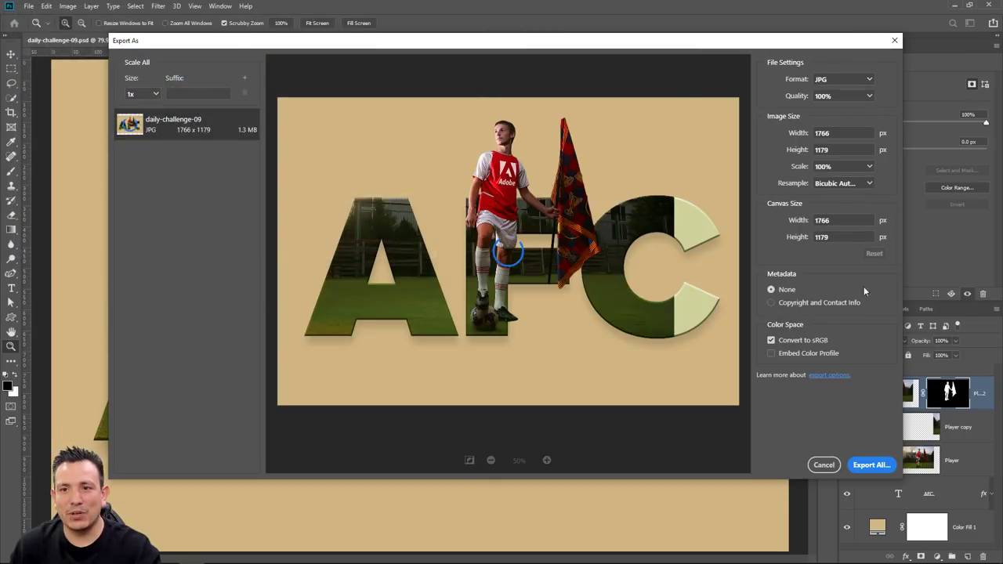
{"action": "left_click", "coordinate": [862, 465]}
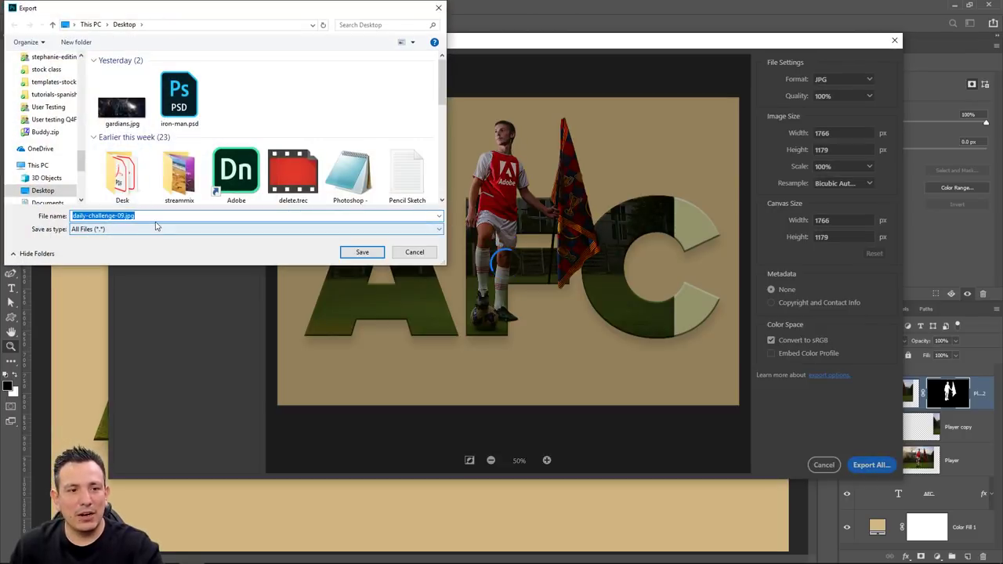
{"action": "left_click", "coordinate": [362, 252]}
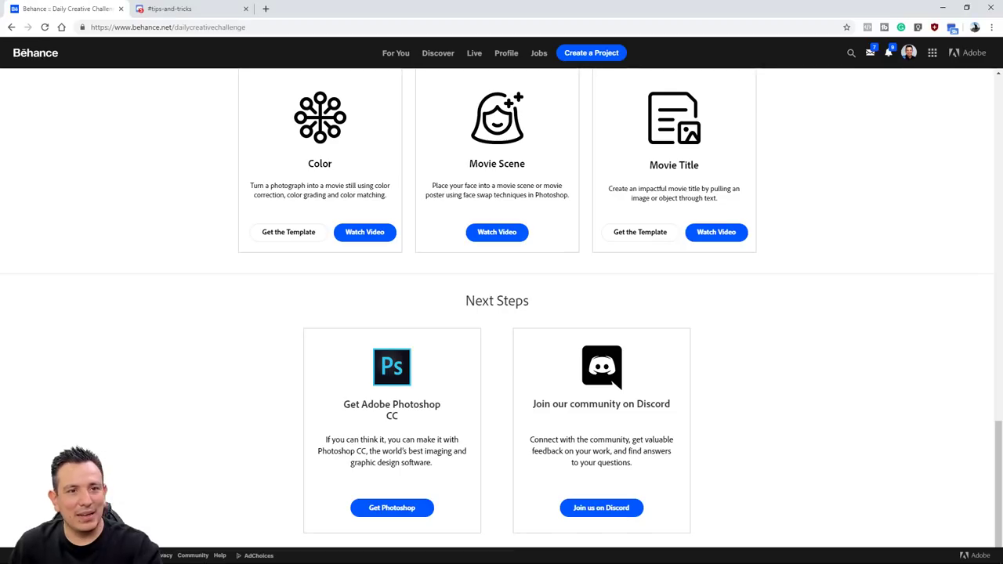
Switch to the Behance Daily Creative Challenge page in the browser and copy the keyword PSdailychallenge from its third instruction.
{"action": "scroll", "coordinate": [325, 250], "scroll_direction": "up", "scroll_amount": 10}
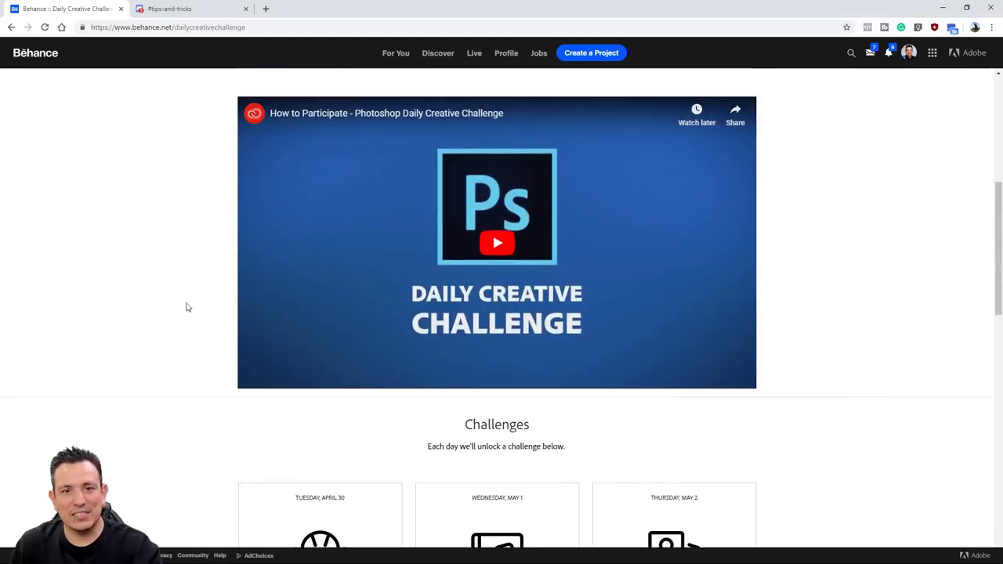
{"action": "scroll", "coordinate": [179, 342], "scroll_direction": "down", "scroll_amount": 2}
{"action": "scroll", "coordinate": [170, 338], "scroll_direction": "up", "scroll_amount": 10}
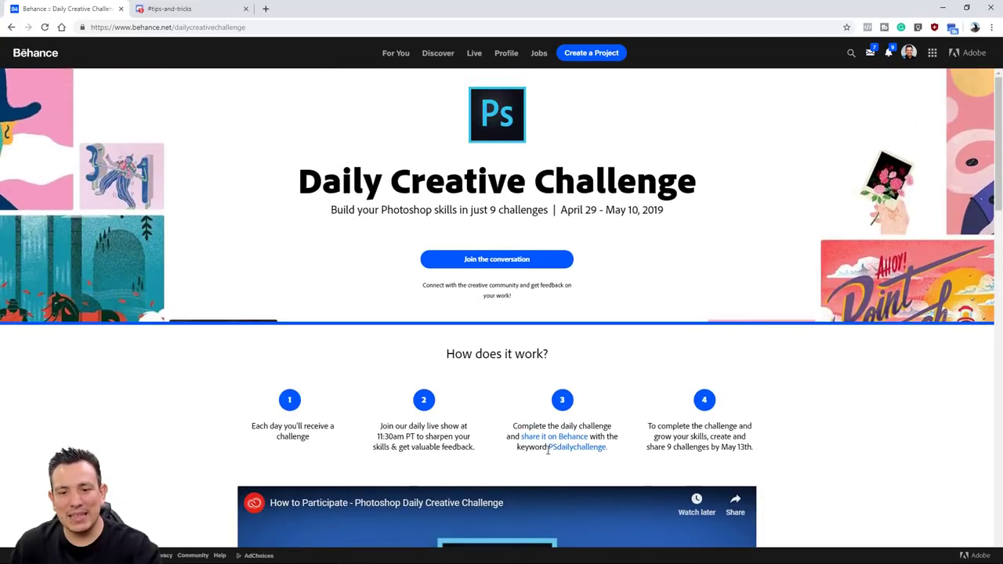
{"action": "left_click_drag", "start_coordinate": [548, 447], "coordinate": [606, 448]}
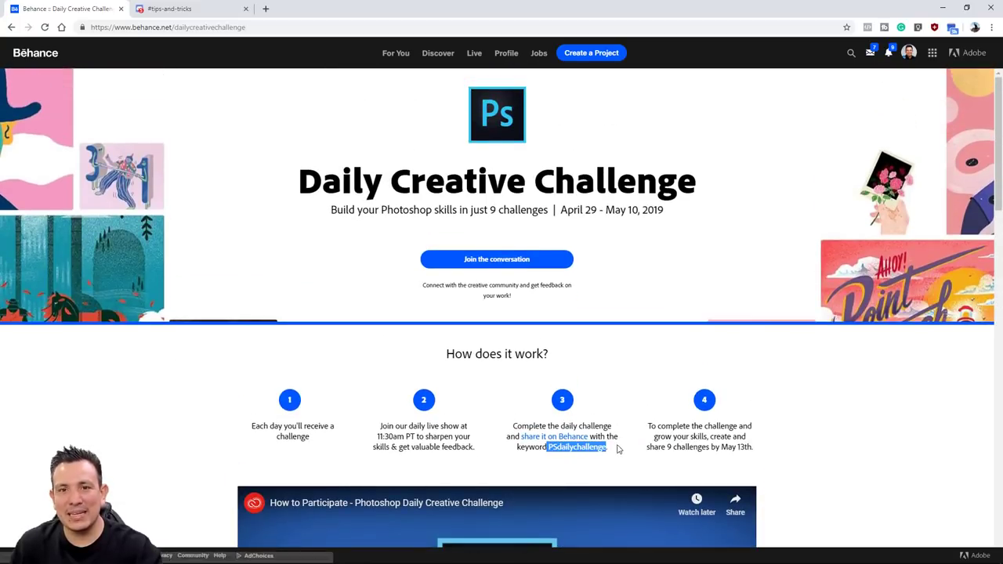
{"action": "left_click", "coordinate": [605, 453]}
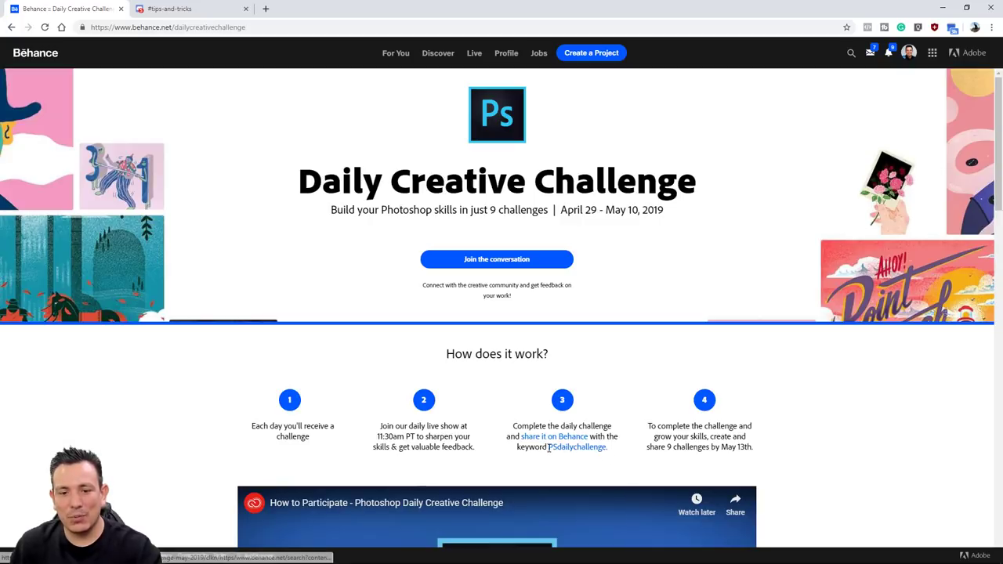
{"action": "left_click_drag", "start_coordinate": [549, 453], "coordinate": [607, 448]}
{"action": "key", "text": "ctrl+c"}
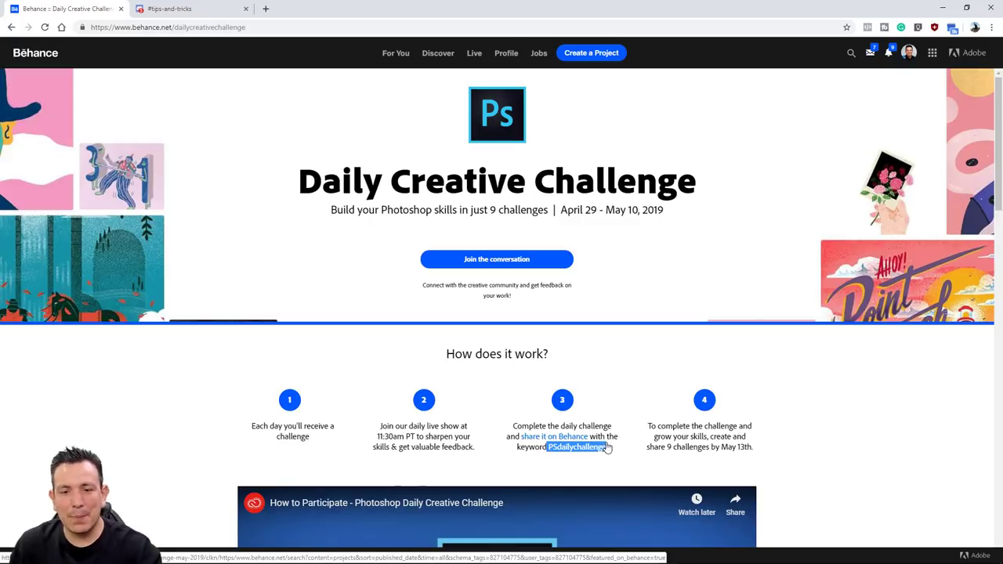
Create a new Behance project and upload daily-challenge-09.jpg from the Desktop as its content.
{"action": "left_click", "coordinate": [584, 54]}
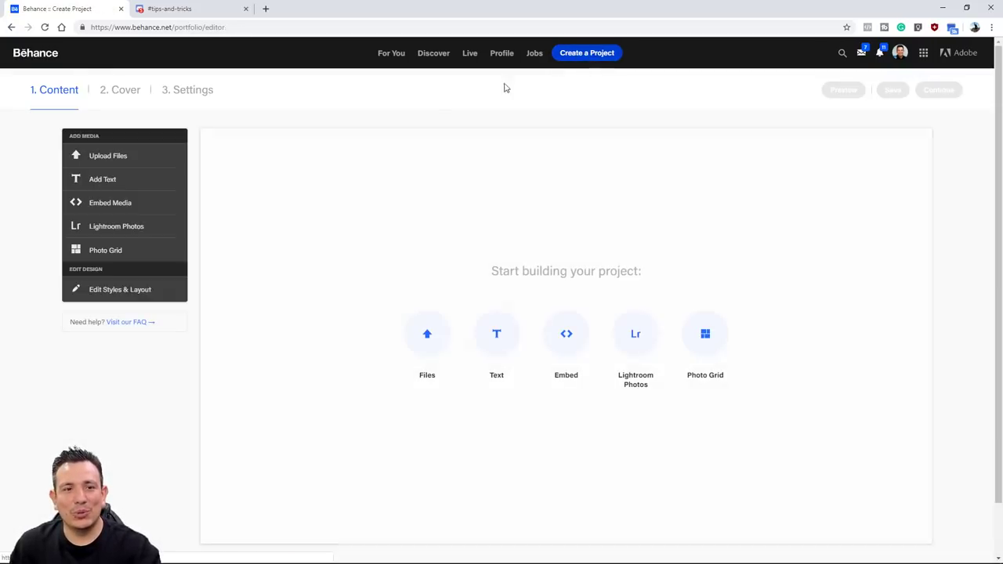
{"action": "left_click", "coordinate": [118, 157]}
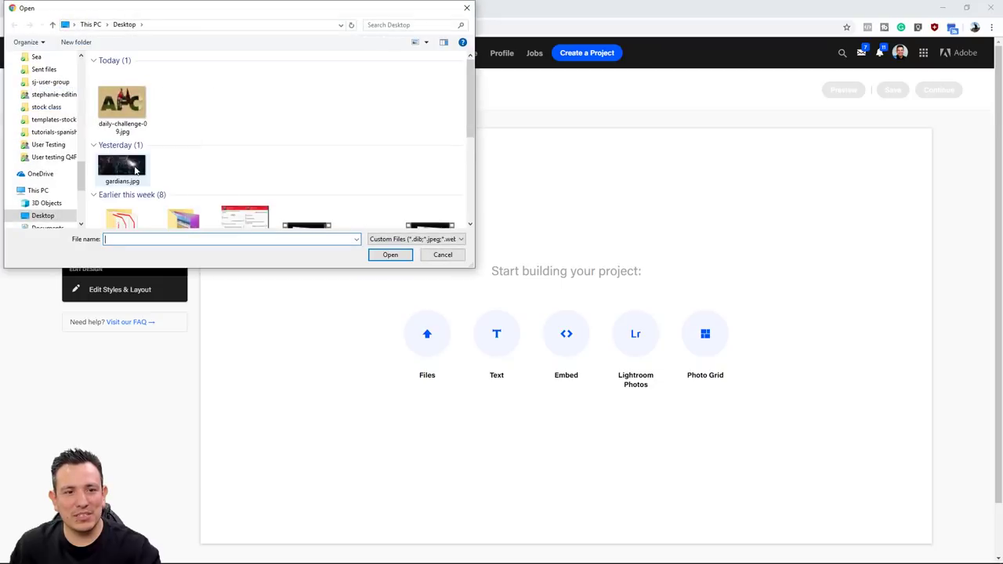
{"action": "left_click", "coordinate": [123, 106]}
{"action": "left_click", "coordinate": [390, 254]}
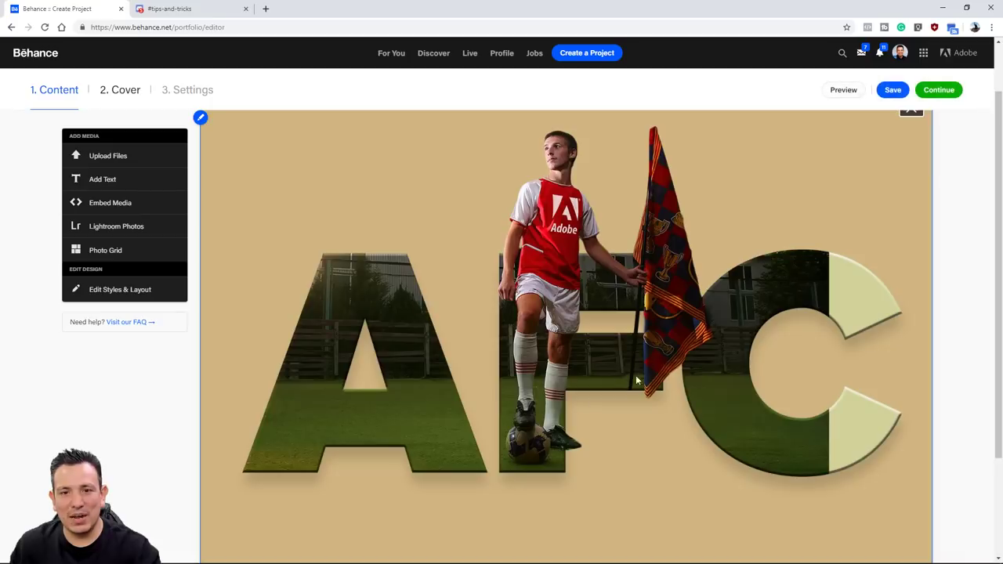
Continue to the project cover settings and enter AFC as the project title.
{"action": "left_click", "coordinate": [952, 91]}
{"action": "left_click", "coordinate": [345, 269]}
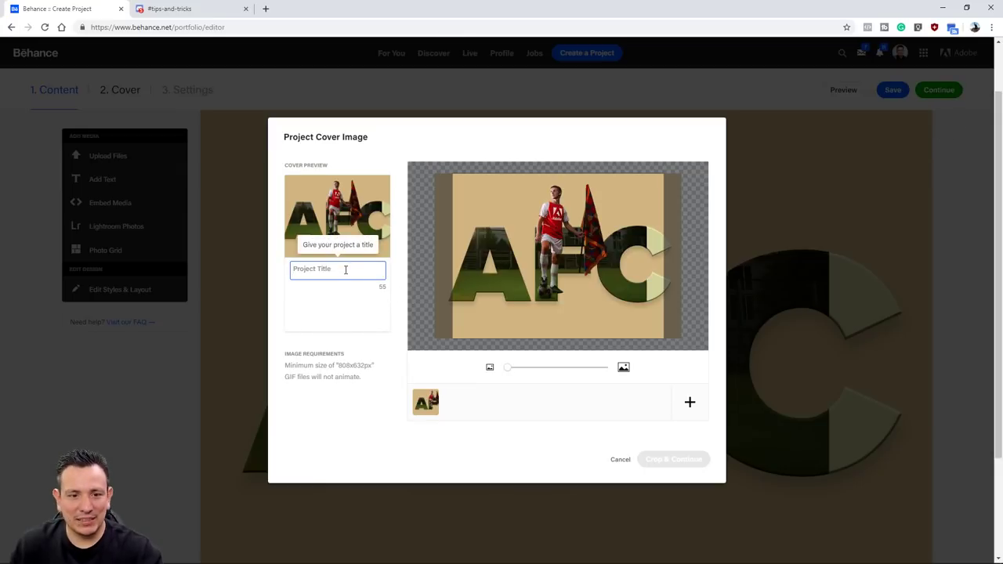
{"action": "type", "text": "AFC"}
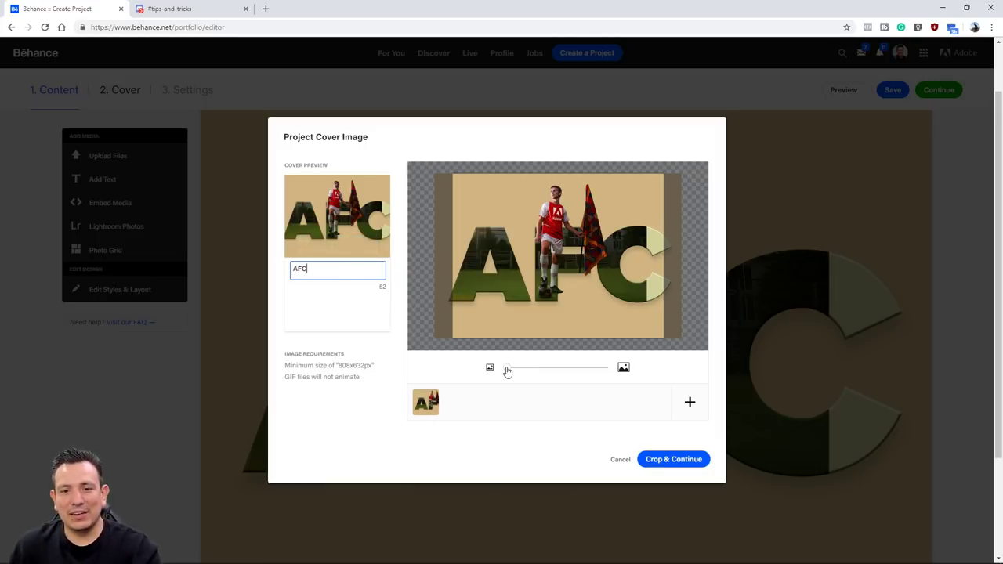
Test a closer zoom on the project cover, reset it to the minimum zoom, and crop it to continue to the project settings.
{"action": "left_click_drag", "start_coordinate": [508, 367], "coordinate": [540, 368]}
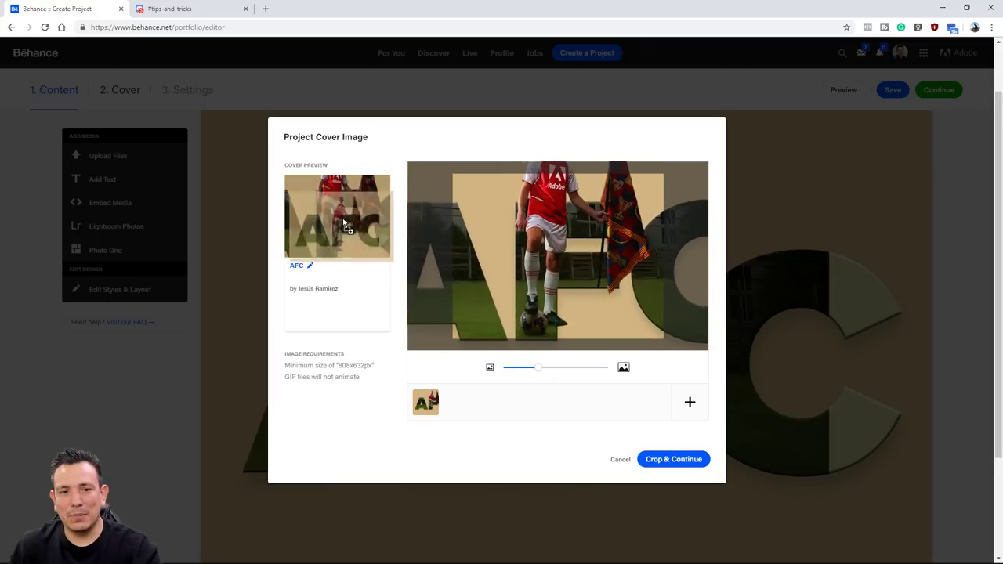
{"action": "left_click_drag", "start_coordinate": [558, 237], "coordinate": [553, 283]}
{"action": "left_click_drag", "start_coordinate": [537, 373], "coordinate": [508, 371]}
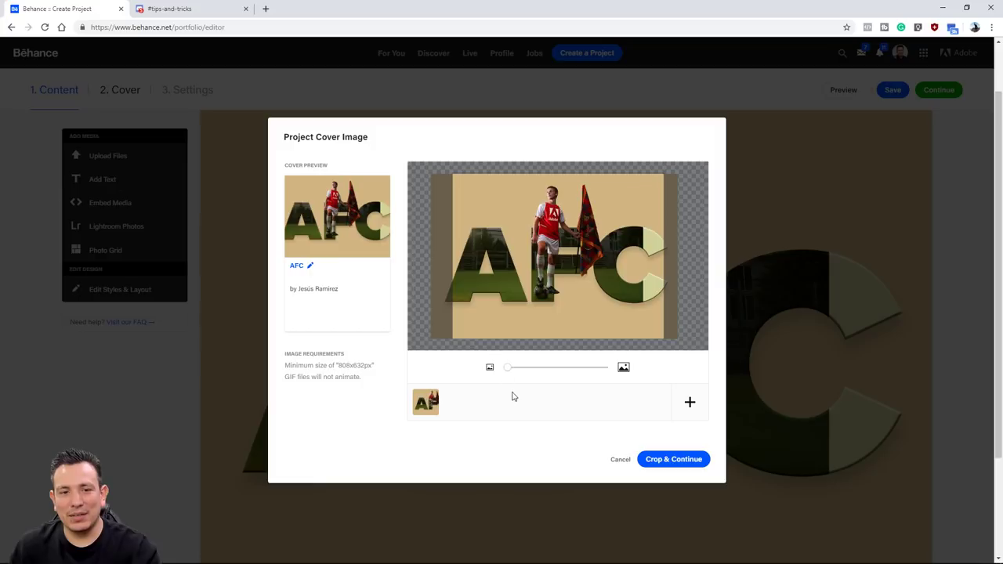
{"action": "left_click", "coordinate": [671, 463]}
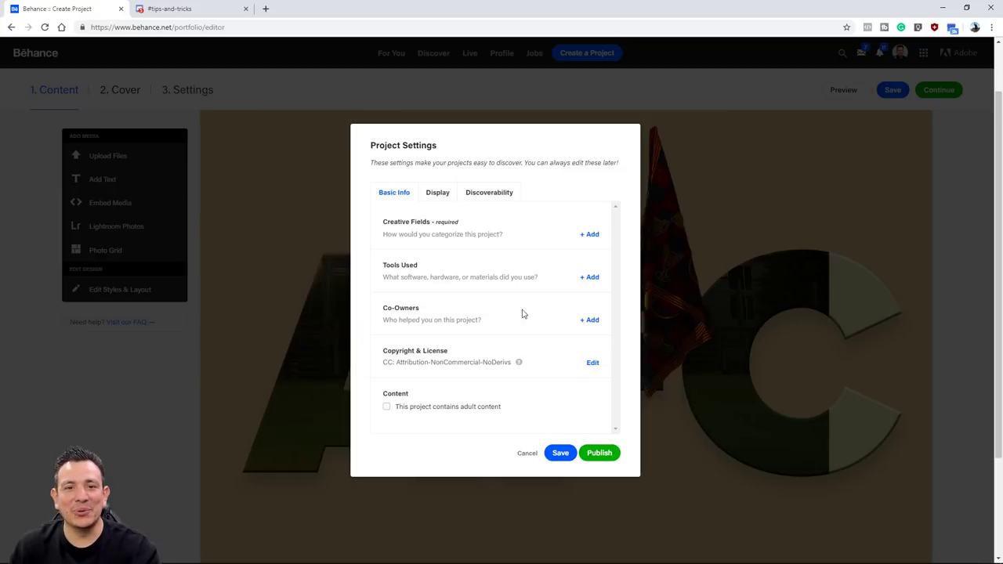
Add the copied keyword PSdailychallenge to the project's discoverability keywords.
{"action": "left_click", "coordinate": [505, 194]}
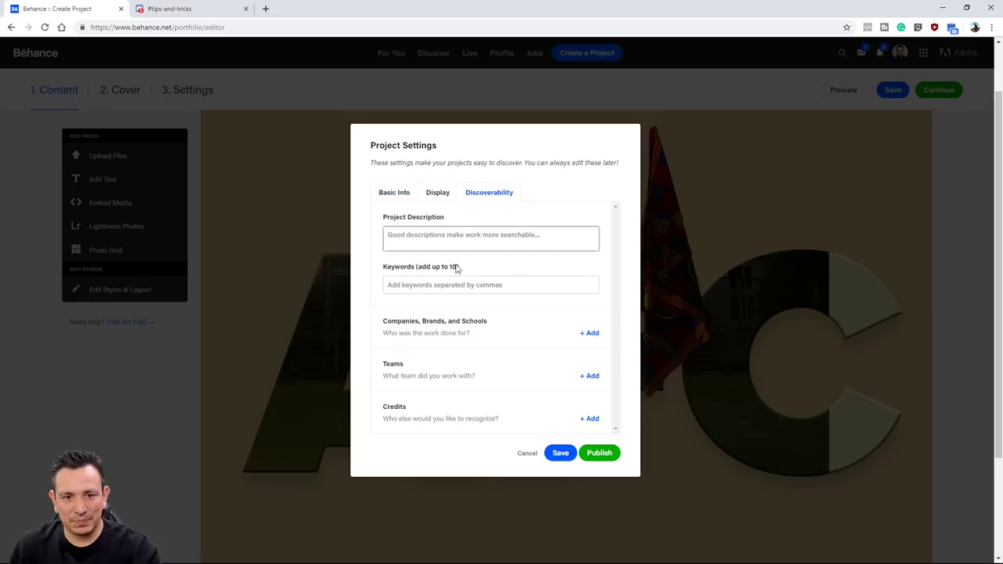
{"action": "left_click", "coordinate": [455, 283]}
{"action": "key", "text": "ctrl+v"}
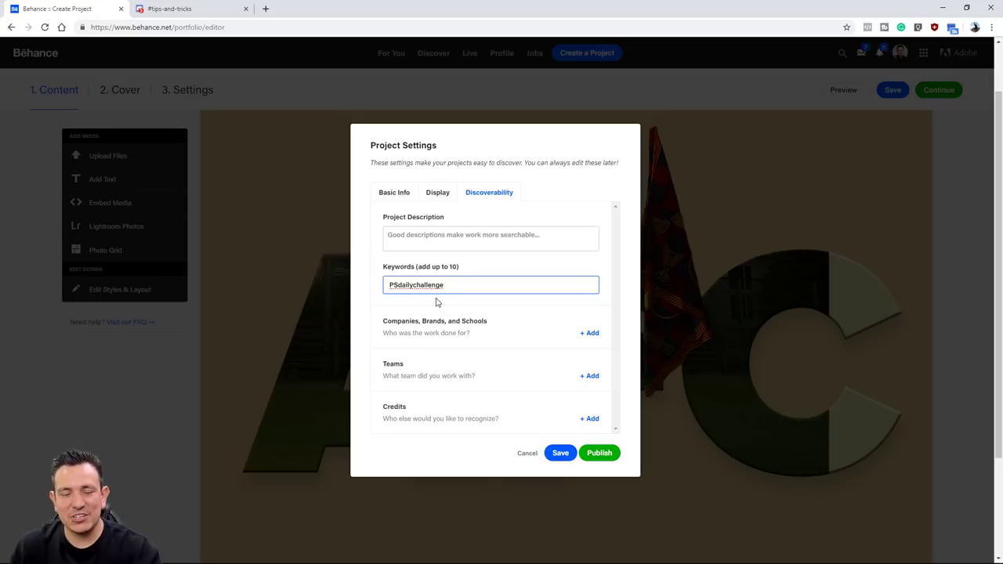
{"action": "key", "text": "Return"}
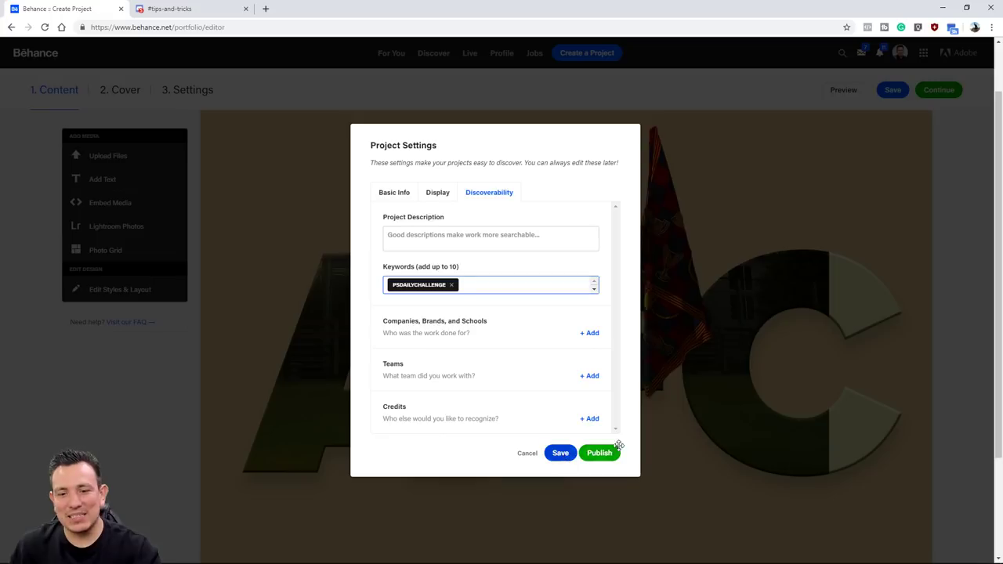
Cancel the project settings and leave the editor for the Behance home page without saving the changes.
{"action": "left_click", "coordinate": [526, 454]}
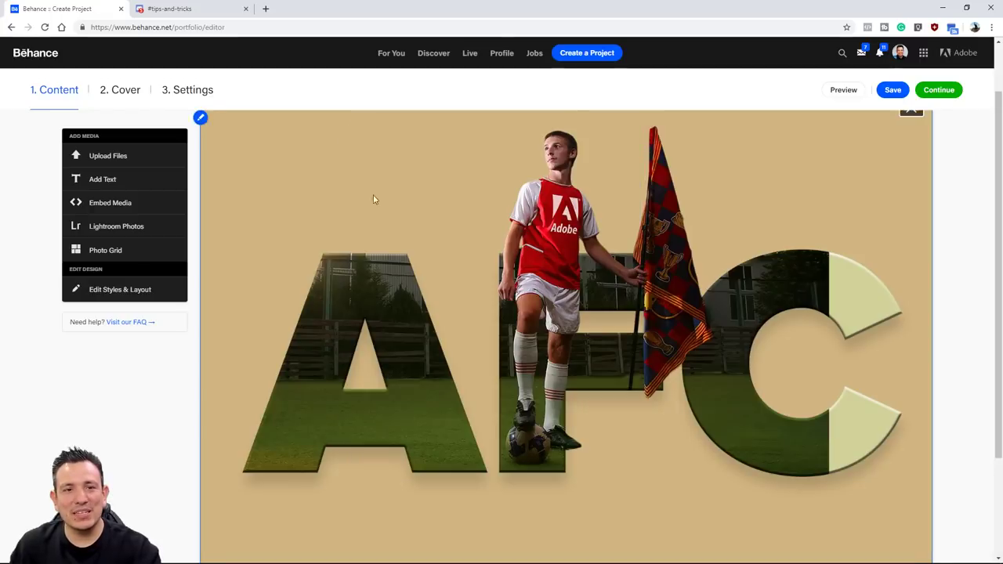
{"action": "left_click", "coordinate": [47, 59]}
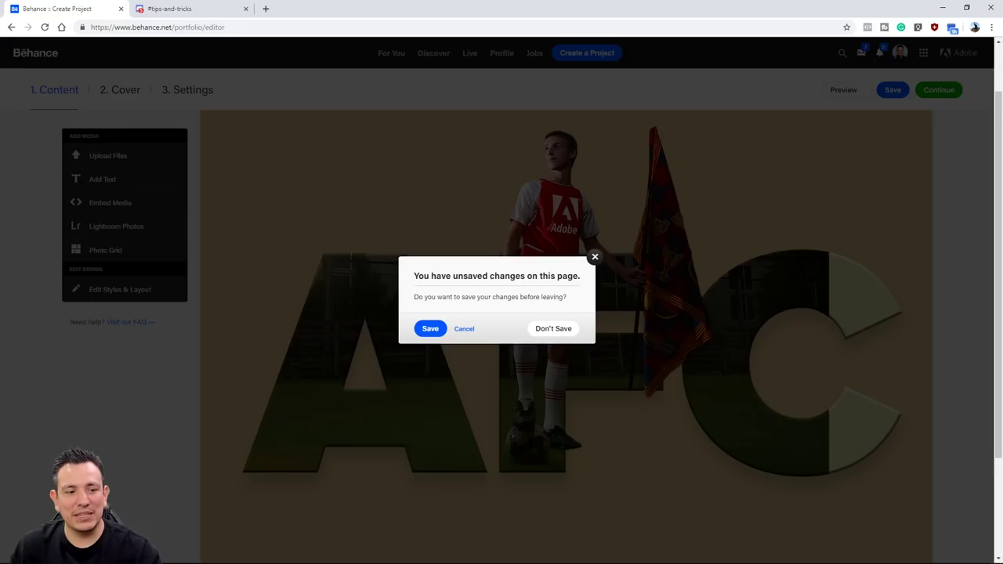
{"action": "left_click", "coordinate": [569, 333]}
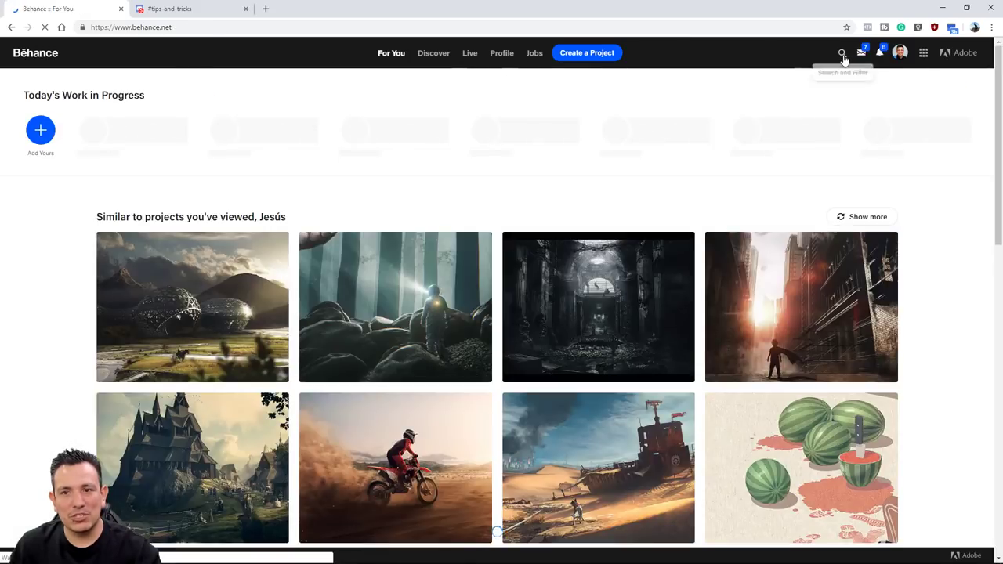
Search Behance projects for the copied keyword PSdailychallenge.
{"action": "left_click", "coordinate": [843, 53]}
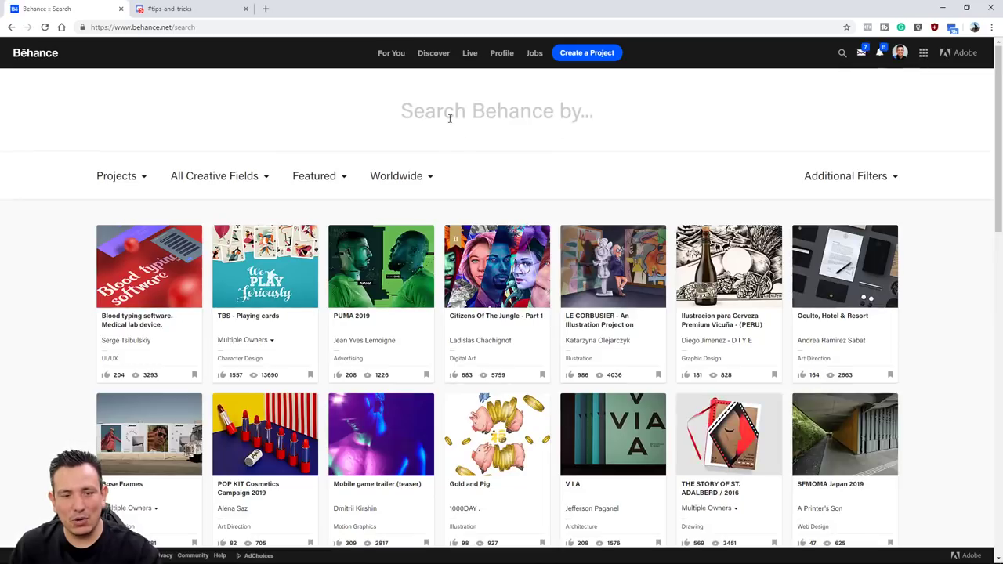
{"action": "key", "text": "ctrl+v"}
{"action": "key", "text": "Return"}
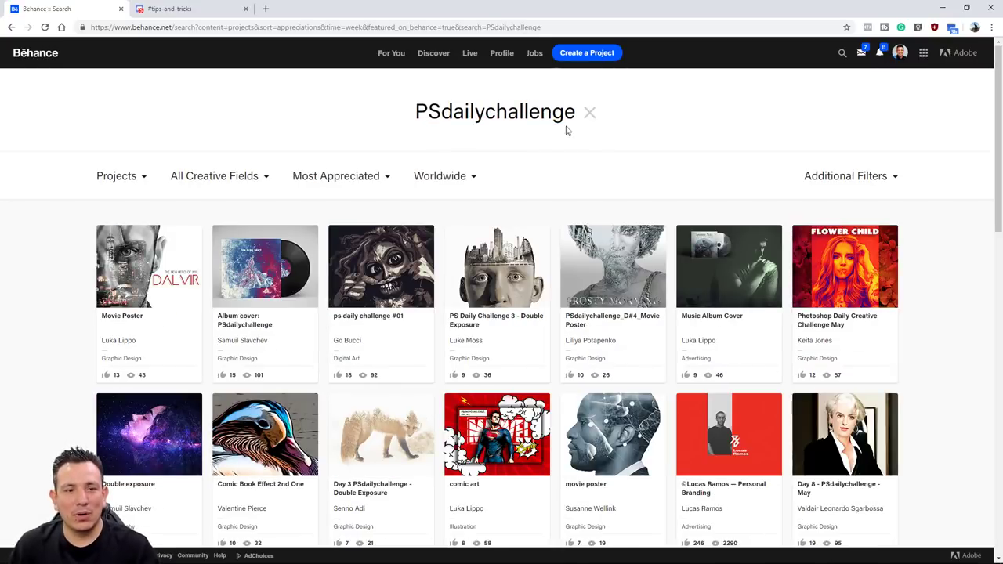
Open the Movie Poster project from the search results, examine its double exposure poster artwork, and close it.
{"action": "left_click", "coordinate": [151, 282]}
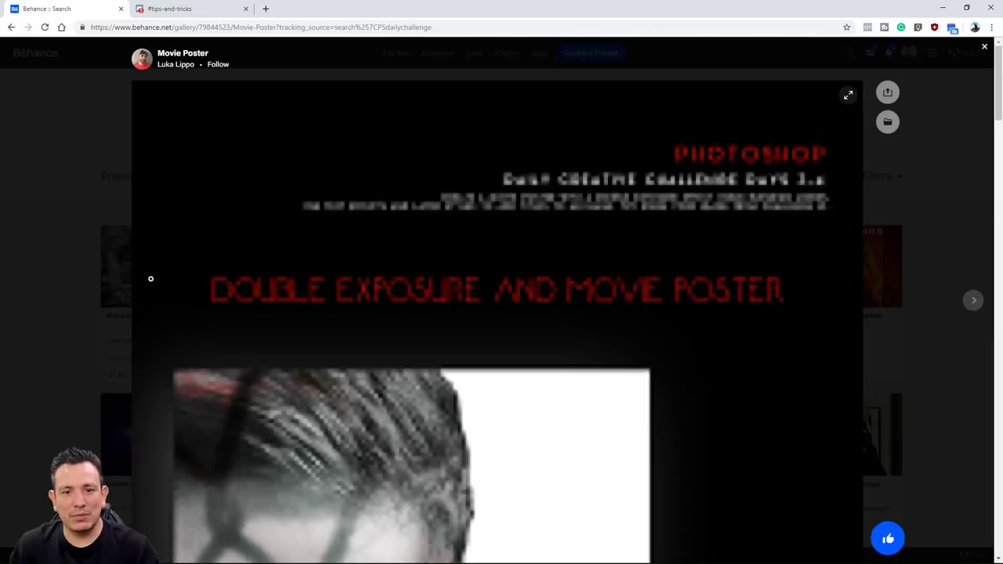
{"action": "scroll", "coordinate": [321, 255], "scroll_direction": "down", "scroll_amount": 2}
{"action": "scroll", "coordinate": [286, 231], "scroll_direction": "down", "scroll_amount": 4}
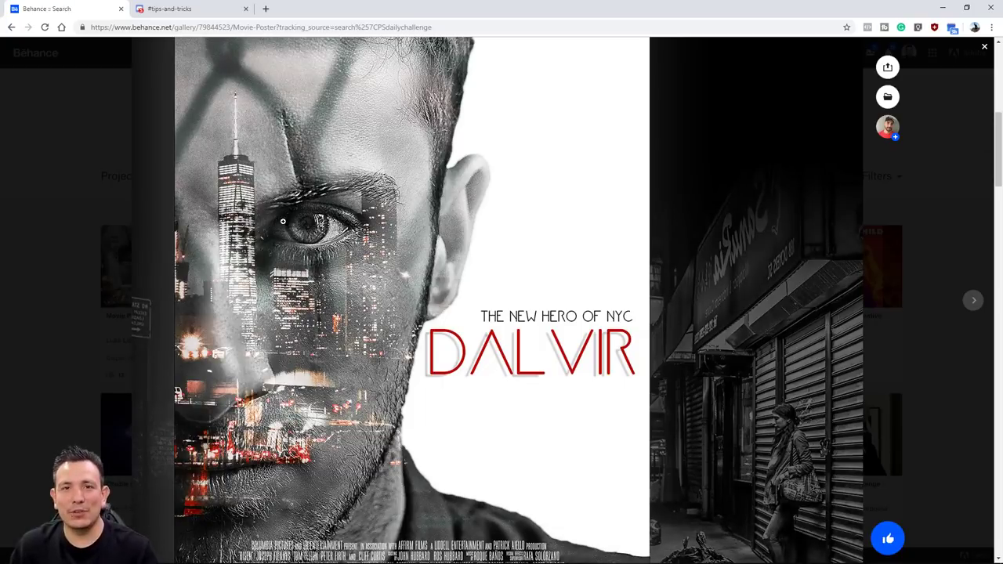
{"action": "scroll", "coordinate": [281, 223], "scroll_direction": "down", "scroll_amount": 1}
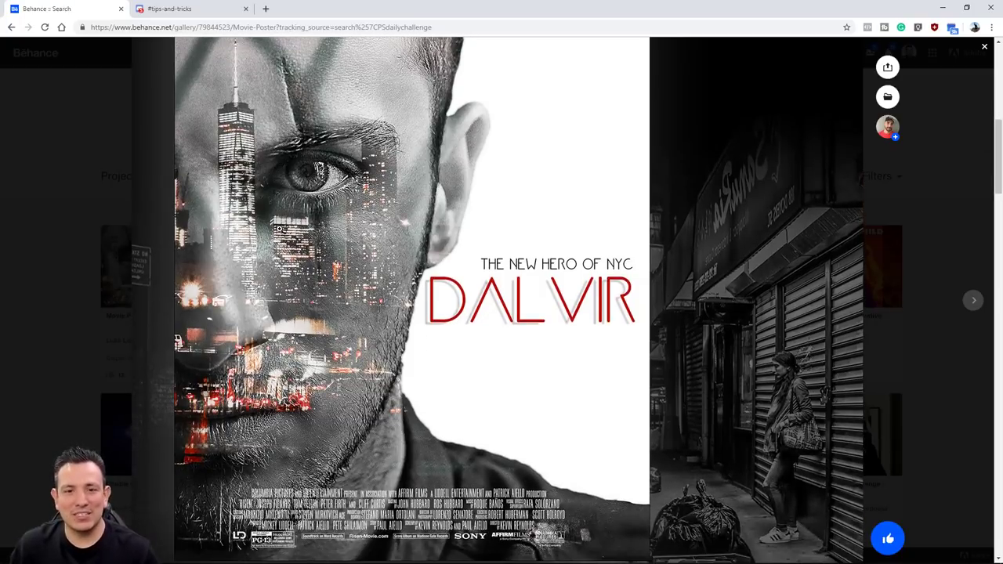
{"action": "scroll", "coordinate": [281, 234], "scroll_direction": "down", "scroll_amount": 2}
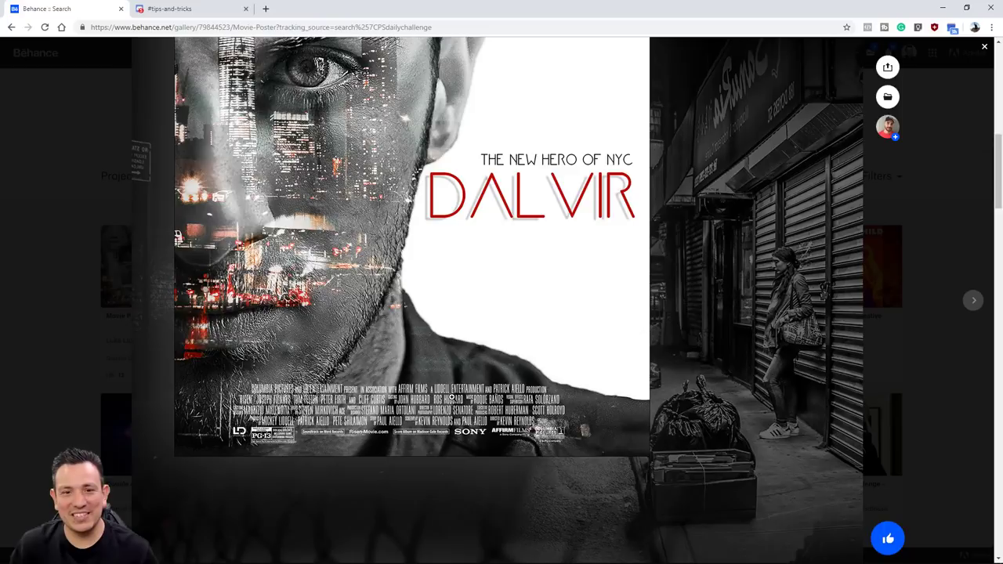
{"action": "scroll", "coordinate": [424, 406], "scroll_direction": "up", "scroll_amount": 6}
{"action": "scroll", "coordinate": [421, 399], "scroll_direction": "down", "scroll_amount": 5}
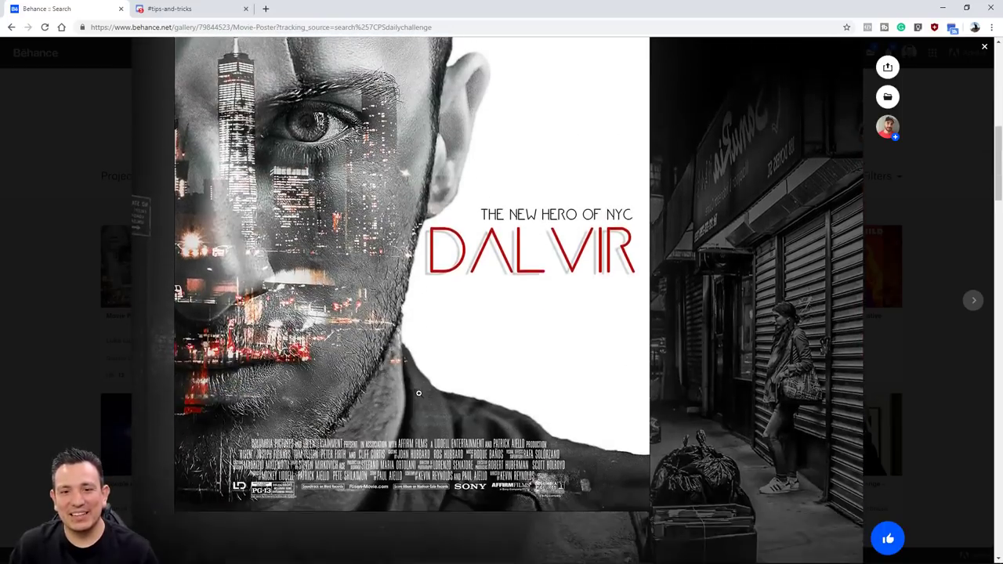
{"action": "scroll", "coordinate": [419, 397], "scroll_direction": "up", "scroll_amount": 3}
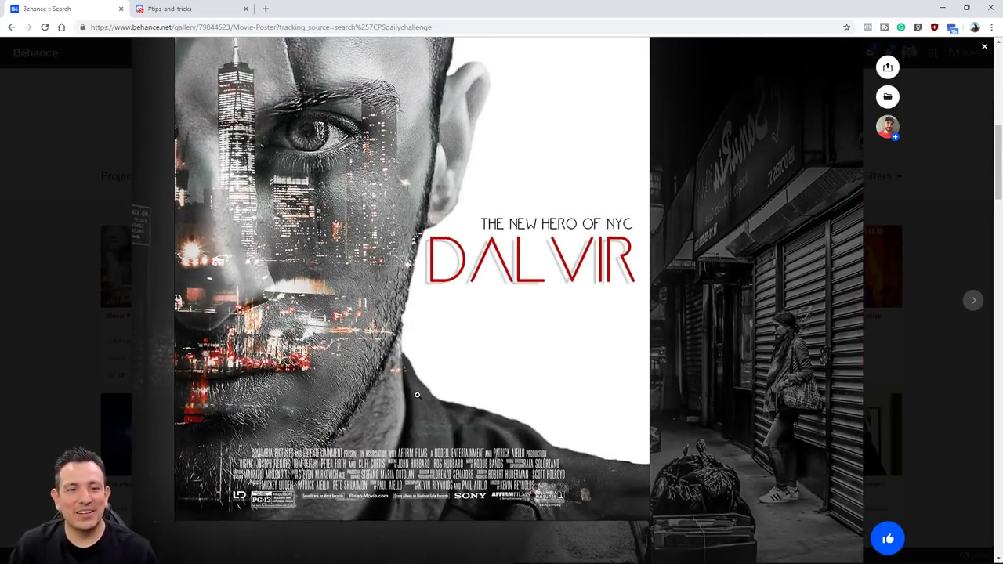
{"action": "scroll", "coordinate": [418, 392], "scroll_direction": "down", "scroll_amount": 1}
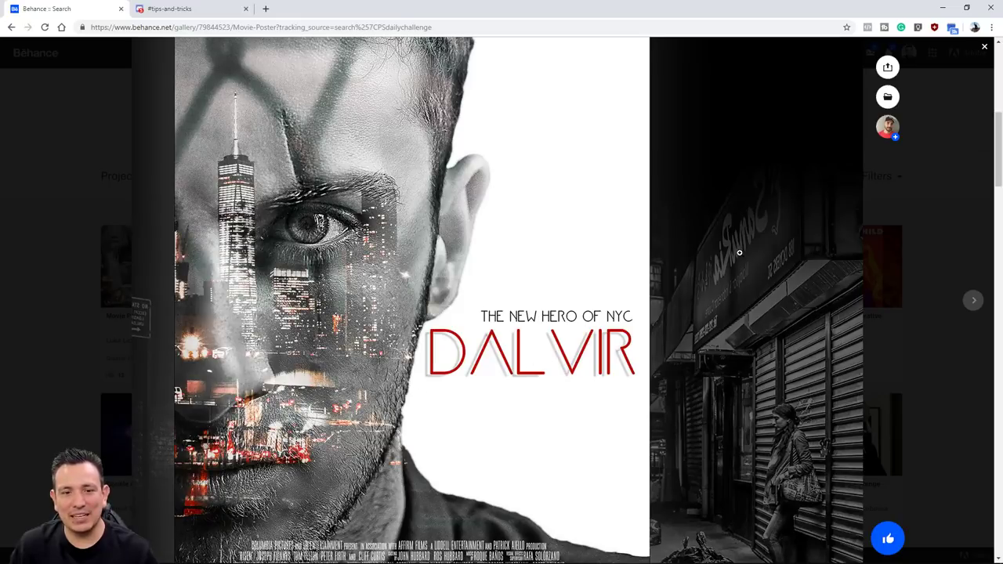
{"action": "left_click", "coordinate": [714, 264]}
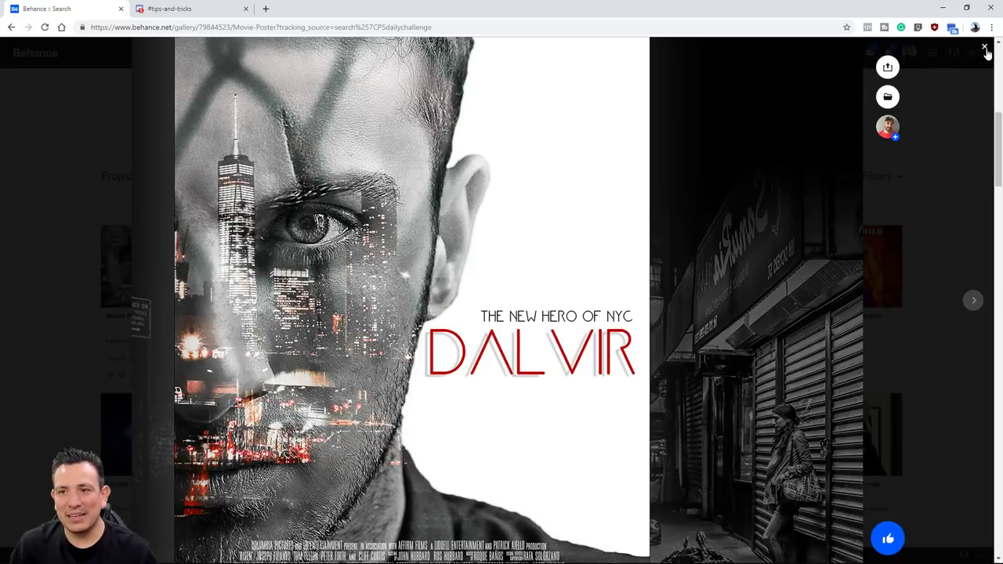
{"action": "left_click", "coordinate": [986, 55]}
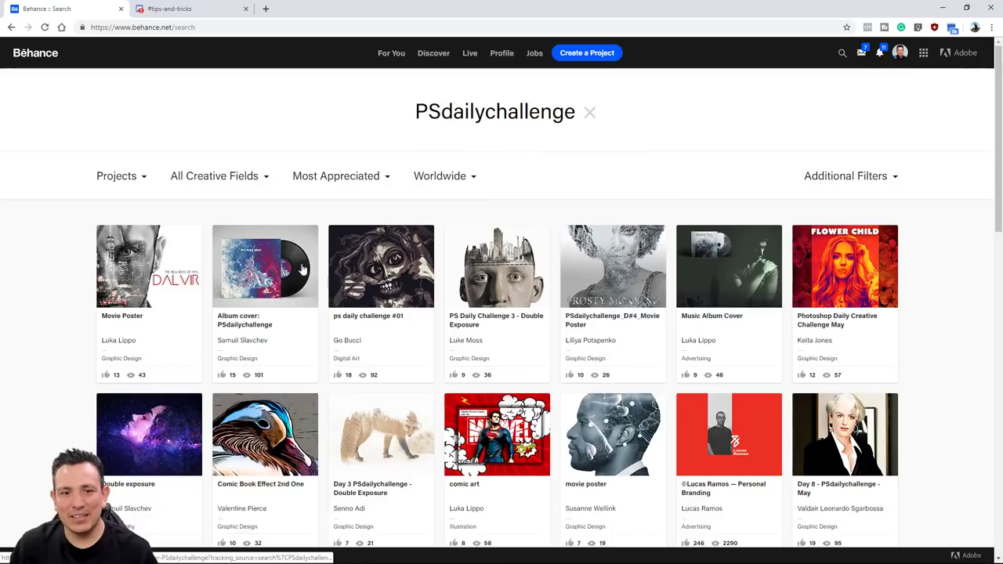
Open the Album cover: PSdailychallenge project, look over its record mockup and full cover artwork, and close it.
{"action": "scroll", "coordinate": [235, 219], "scroll_direction": "down", "scroll_amount": 2}
{"action": "left_click", "coordinate": [278, 183]}
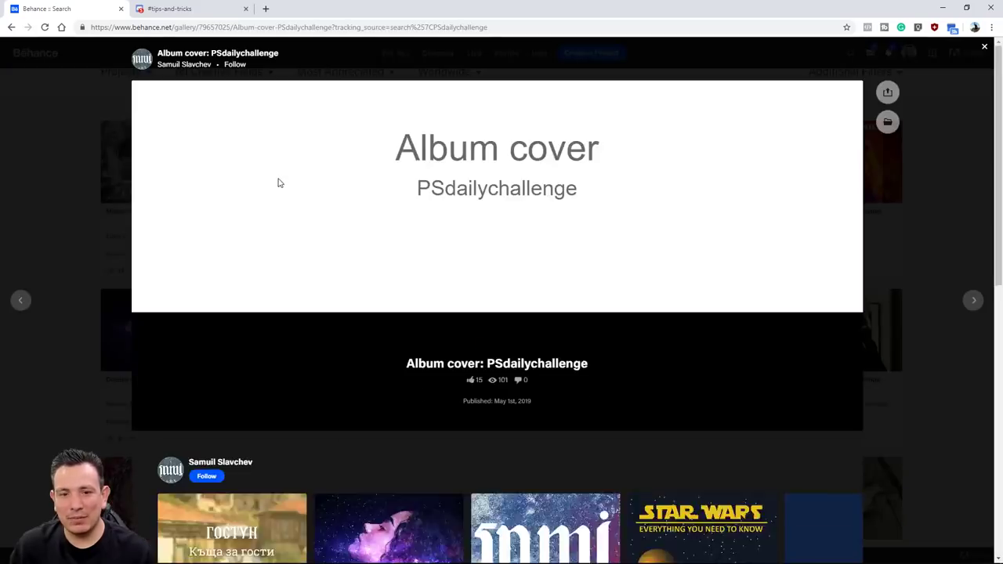
{"action": "scroll", "coordinate": [274, 192], "scroll_direction": "down", "scroll_amount": 4}
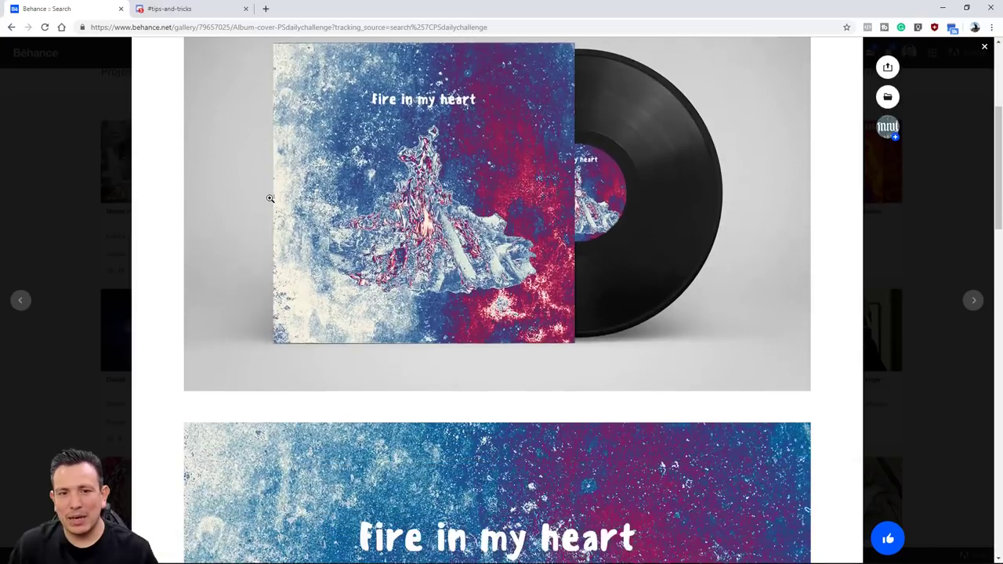
{"action": "scroll", "coordinate": [270, 198], "scroll_direction": "down", "scroll_amount": 2}
{"action": "scroll", "coordinate": [269, 202], "scroll_direction": "down", "scroll_amount": 5}
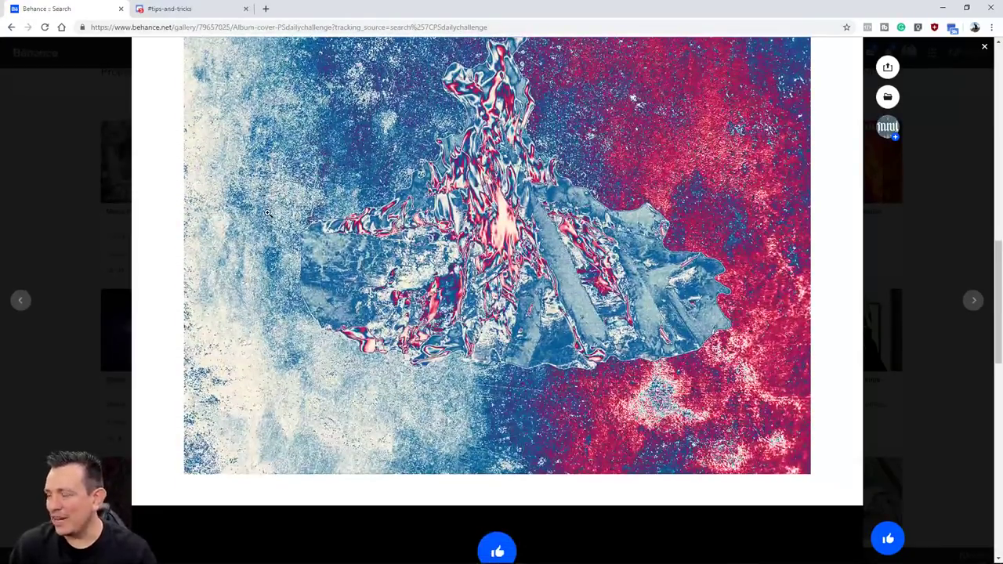
{"action": "scroll", "coordinate": [265, 224], "scroll_direction": "down", "scroll_amount": 2}
{"action": "scroll", "coordinate": [265, 225], "scroll_direction": "up", "scroll_amount": 4}
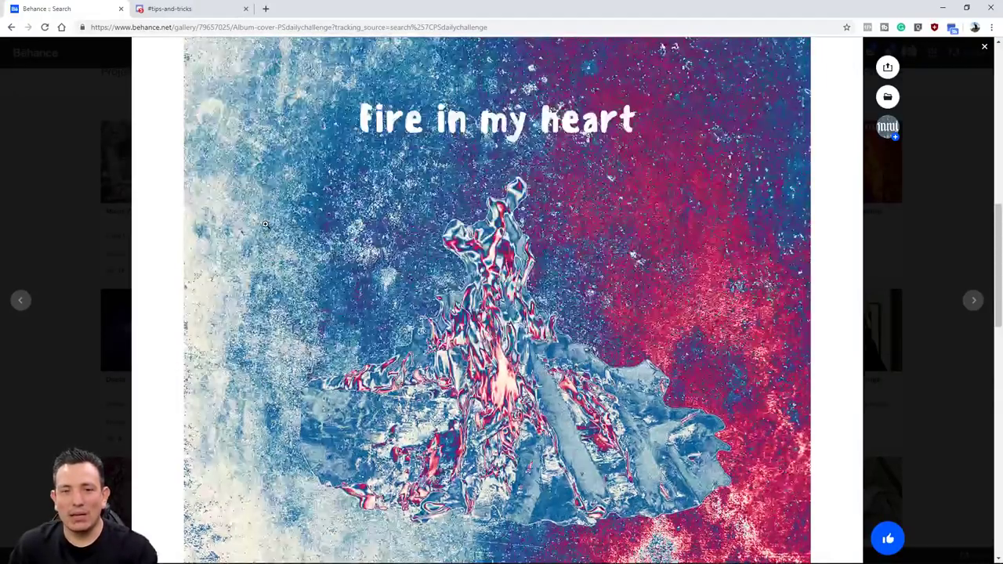
{"action": "scroll", "coordinate": [265, 225], "scroll_direction": "up", "scroll_amount": 10}
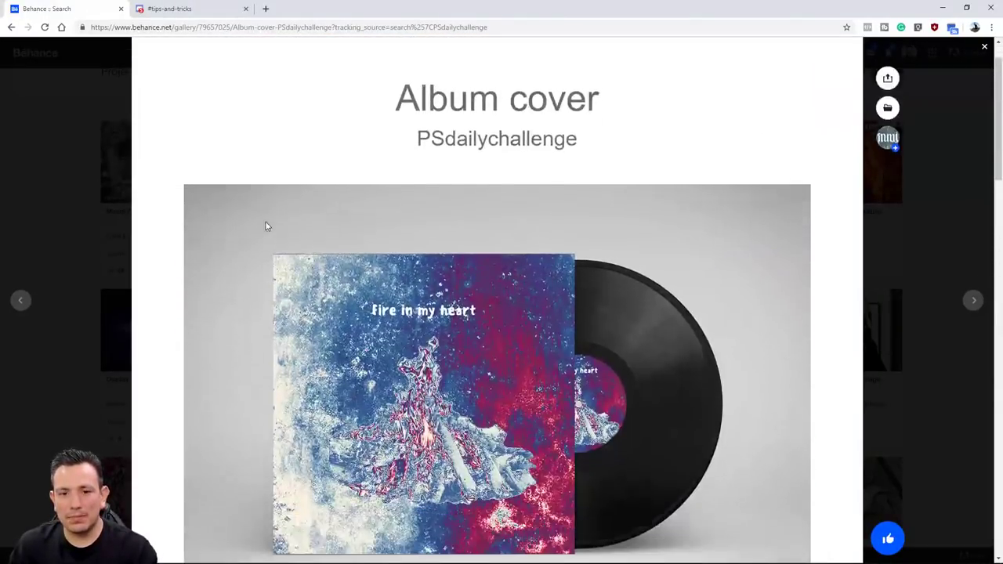
{"action": "scroll", "coordinate": [266, 225], "scroll_direction": "down", "scroll_amount": 7}
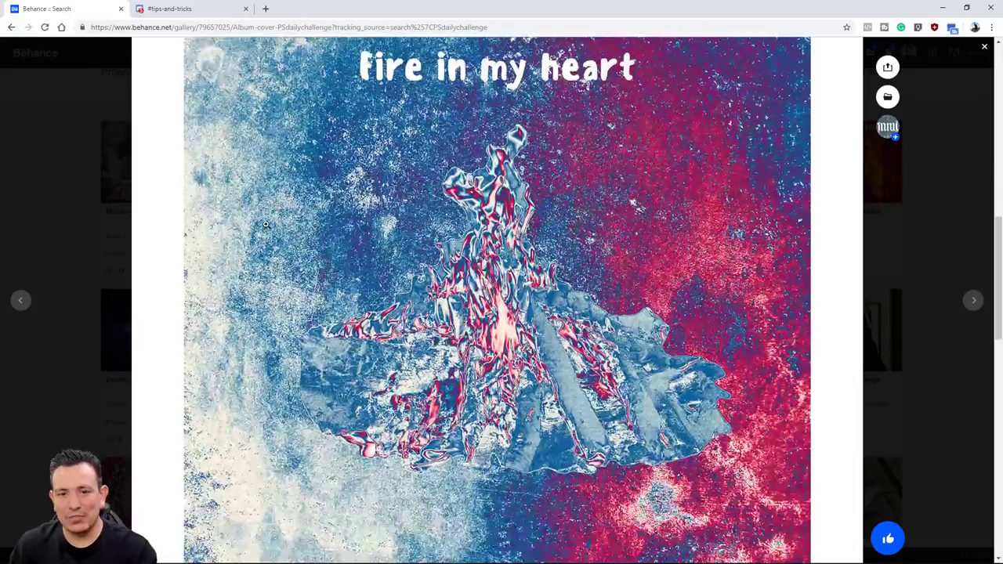
{"action": "scroll", "coordinate": [265, 226], "scroll_direction": "up", "scroll_amount": 10}
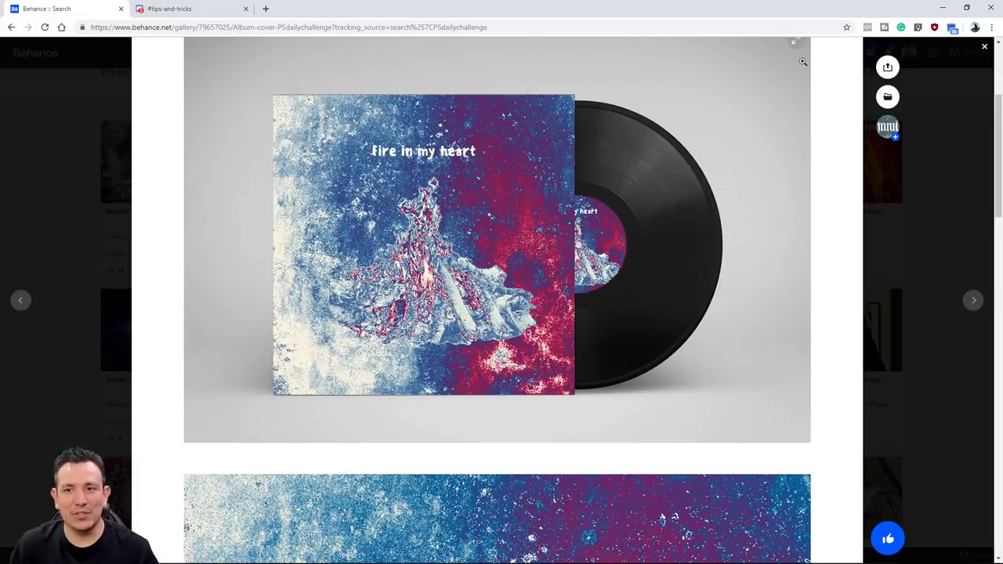
{"action": "left_click", "coordinate": [986, 49]}
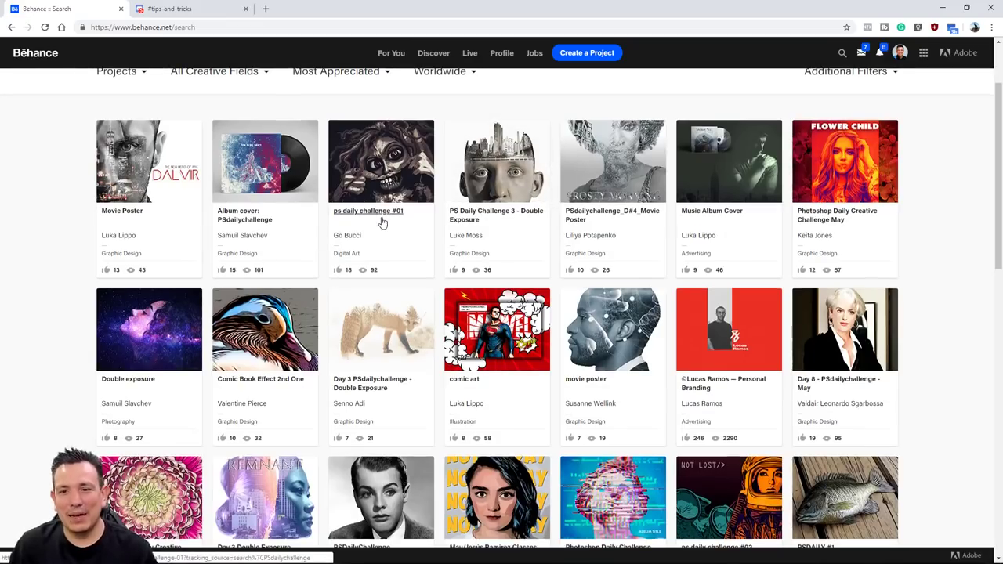
Open the Comic Book Effect 2nd One project, view its duck image and description, and close it.
{"action": "scroll", "coordinate": [380, 224], "scroll_direction": "down", "scroll_amount": 2}
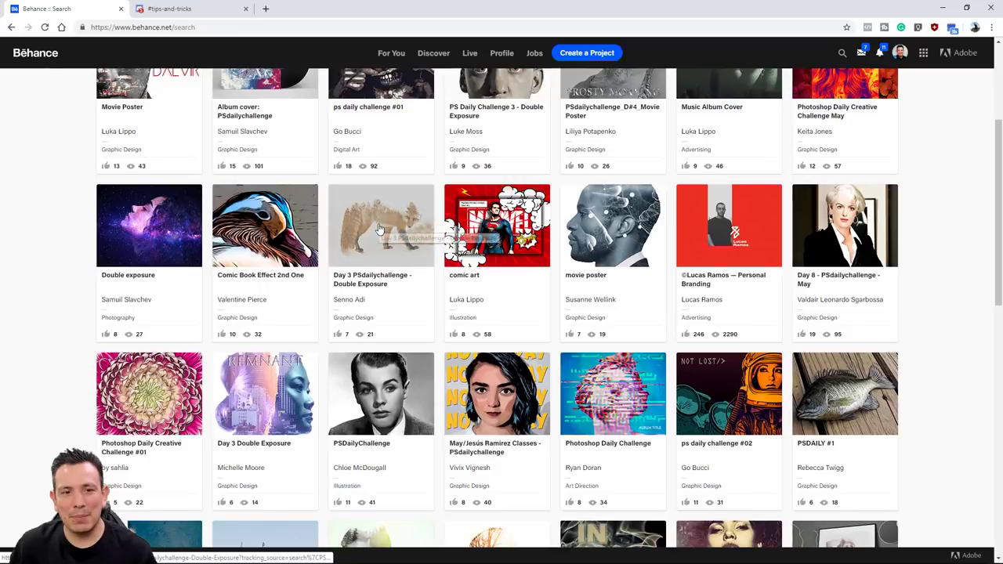
{"action": "left_click", "coordinate": [270, 221]}
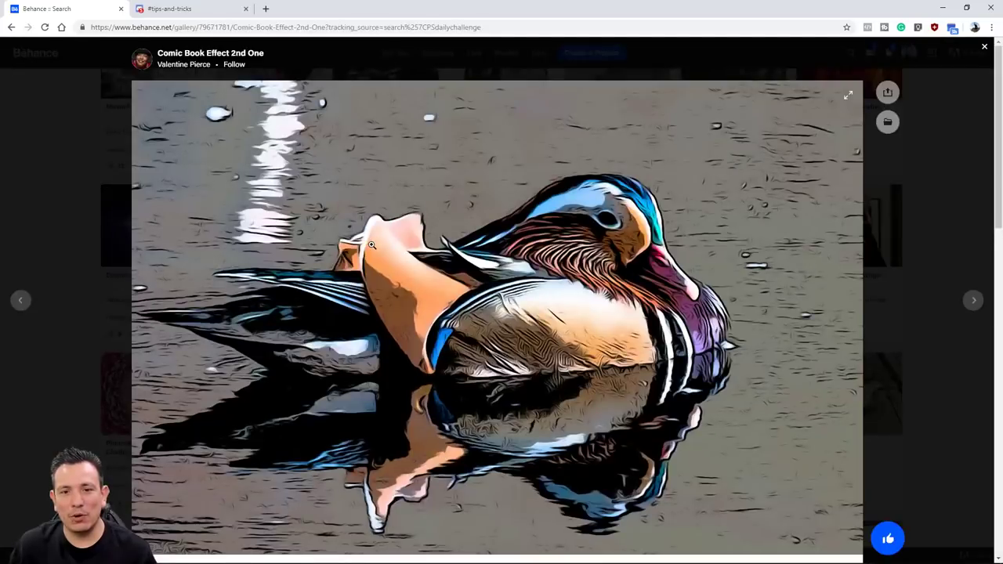
{"action": "scroll", "coordinate": [366, 243], "scroll_direction": "down", "scroll_amount": 3}
{"action": "scroll", "coordinate": [366, 244], "scroll_direction": "down", "scroll_amount": 1}
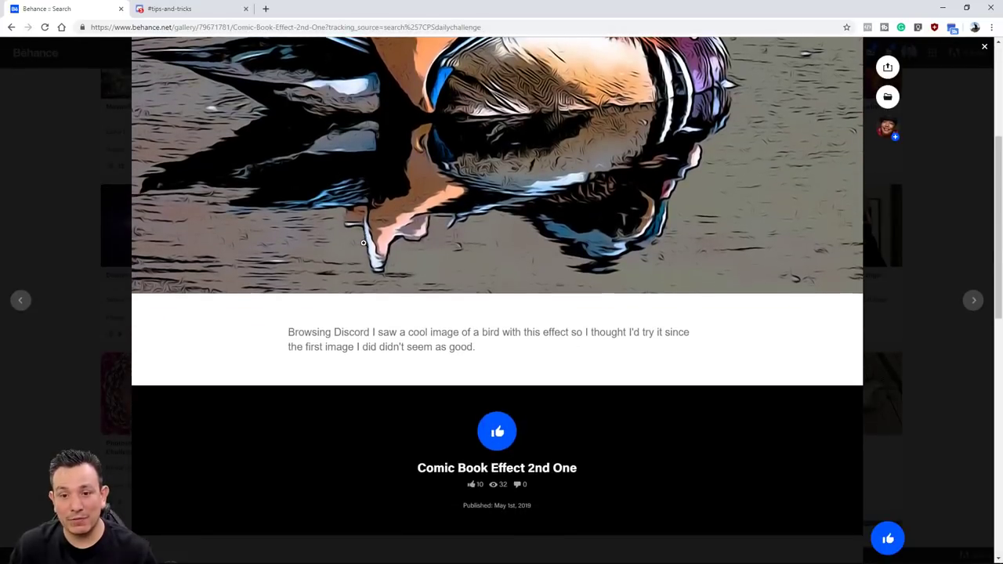
{"action": "scroll", "coordinate": [364, 244], "scroll_direction": "up", "scroll_amount": 4}
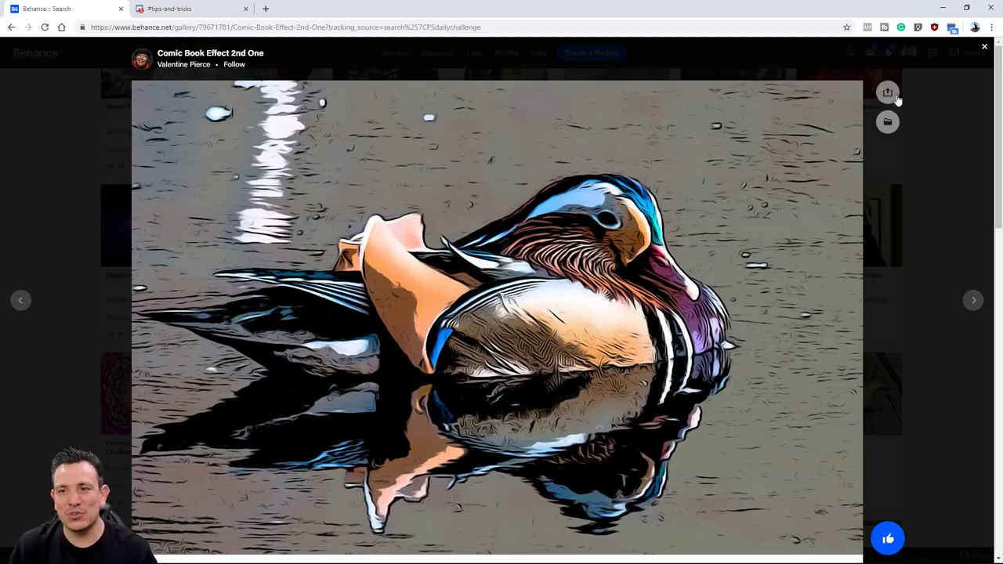
{"action": "left_click", "coordinate": [985, 47]}
Browse further down the PSdailychallenge results and open the Day 3 Double Exposure project.
{"action": "scroll", "coordinate": [659, 195], "scroll_direction": "down", "scroll_amount": 2}
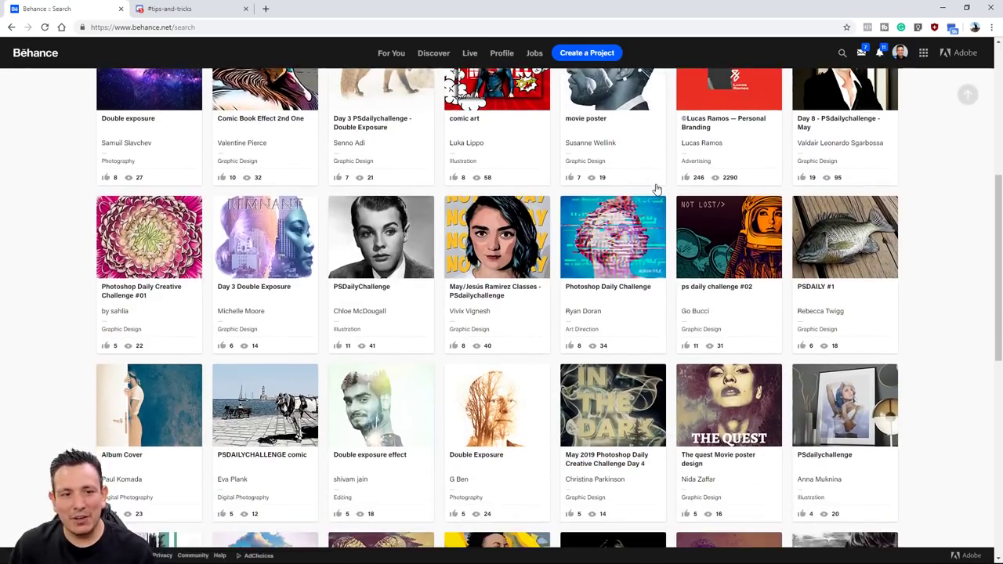
{"action": "scroll", "coordinate": [657, 188], "scroll_direction": "down", "scroll_amount": 1}
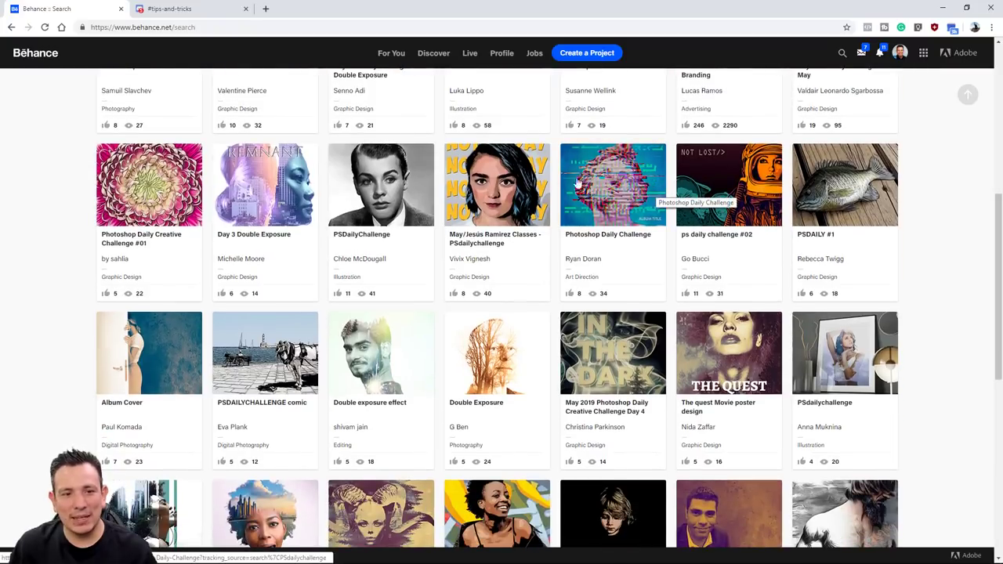
{"action": "left_click", "coordinate": [280, 192]}
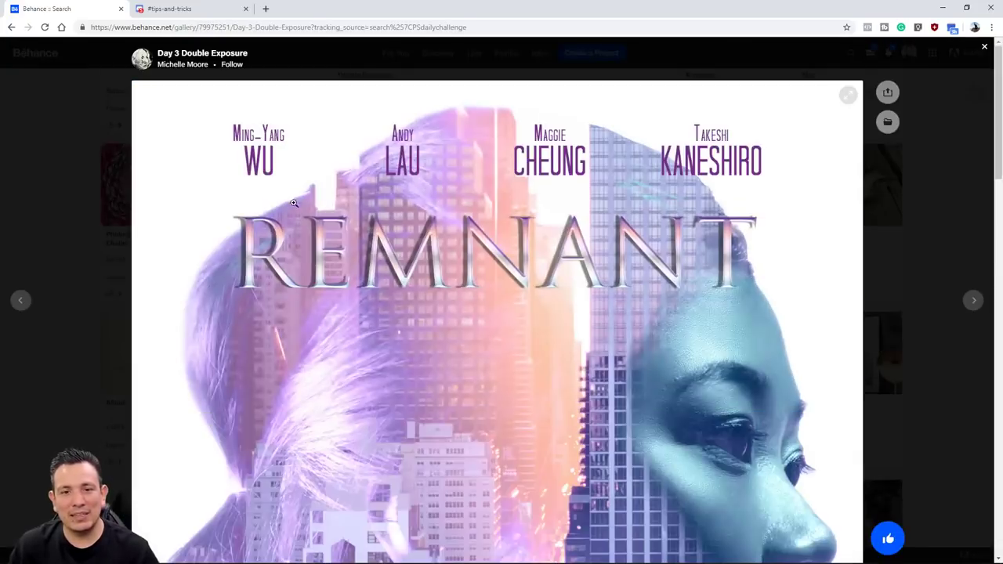
Switch to the Adobe Photoshop server on Discord and look through the recent posts in the design-feedback channel.
{"action": "left_click", "coordinate": [189, 11]}
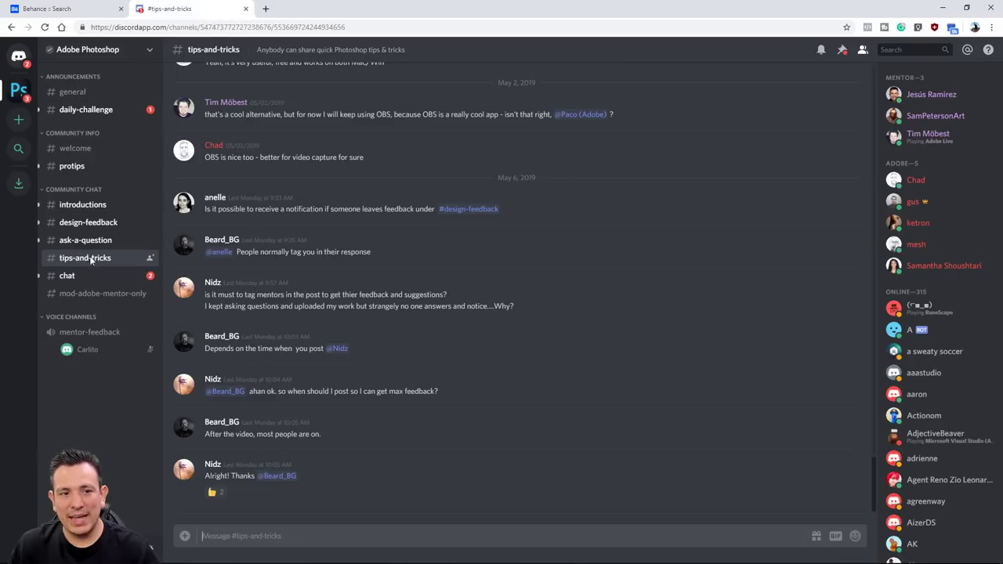
{"action": "left_click", "coordinate": [80, 225]}
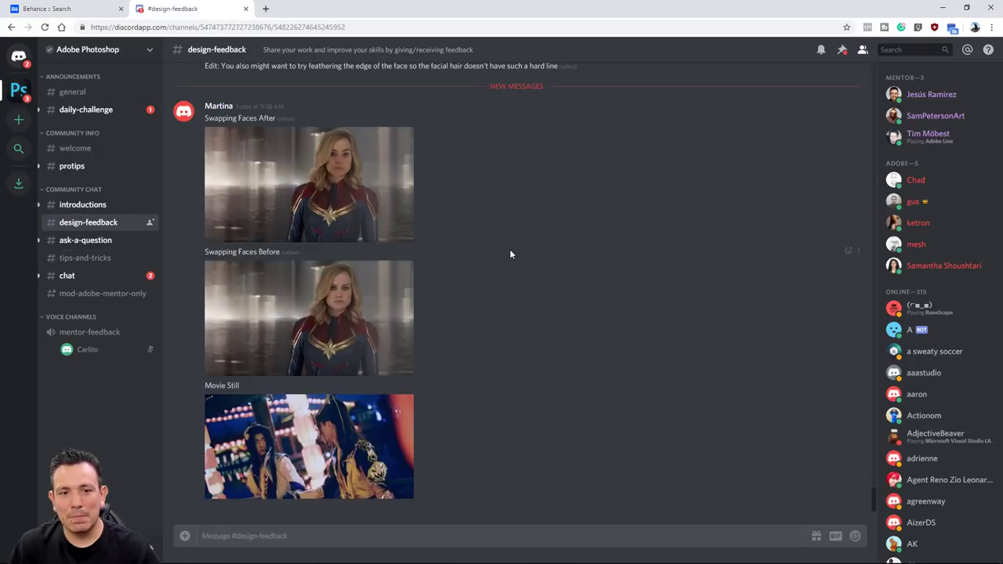
{"action": "scroll", "coordinate": [536, 407], "scroll_direction": "up", "scroll_amount": 6}
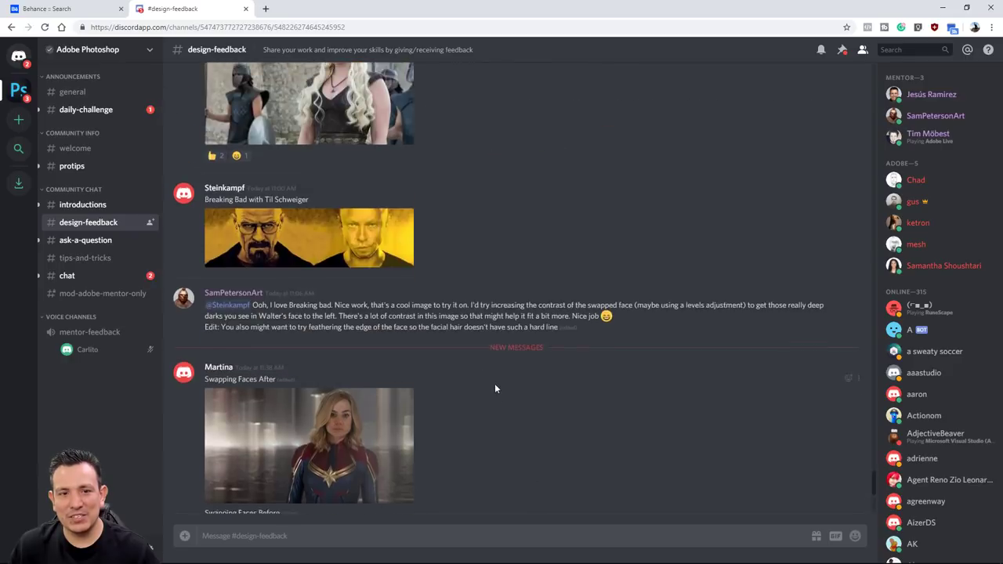
{"action": "scroll", "coordinate": [497, 385], "scroll_direction": "down", "scroll_amount": 2}
Return to Behance, examine the Remnant poster of the Day 3 Double Exposure project from title to credits, and close it.
{"action": "left_click", "coordinate": [108, 13]}
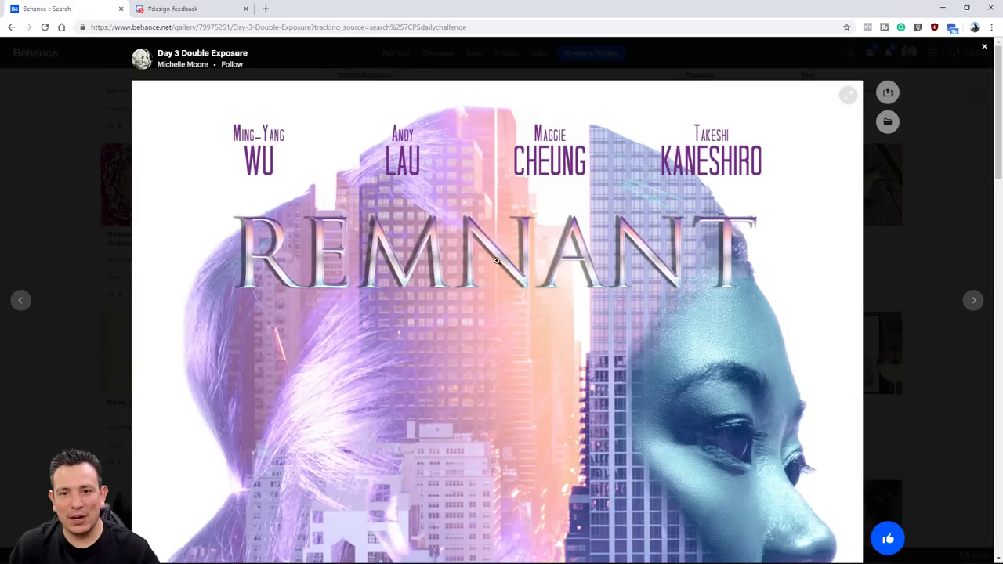
{"action": "left_click", "coordinate": [495, 247]}
{"action": "scroll", "coordinate": [495, 247], "scroll_direction": "down", "scroll_amount": 5}
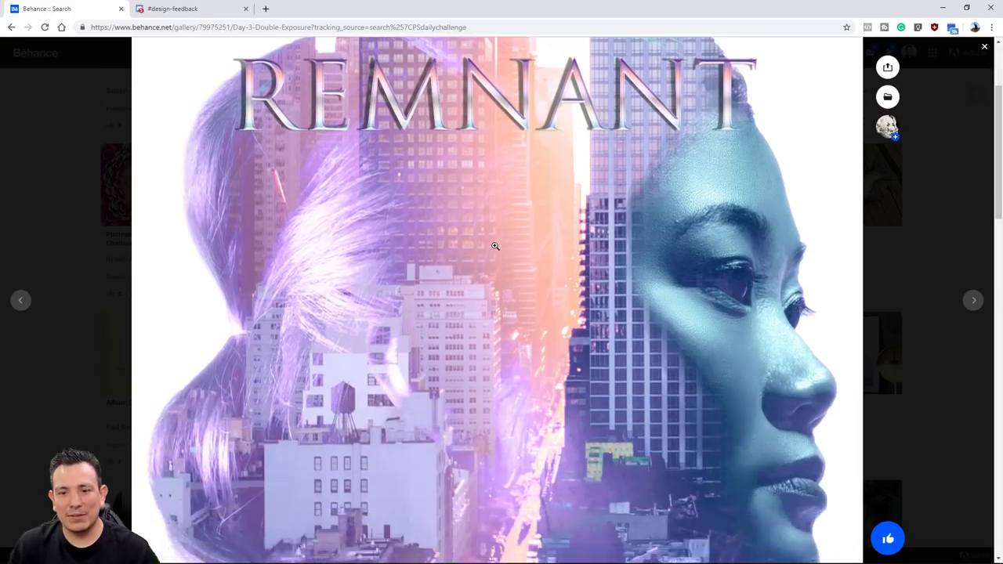
{"action": "scroll", "coordinate": [495, 248], "scroll_direction": "down", "scroll_amount": 4}
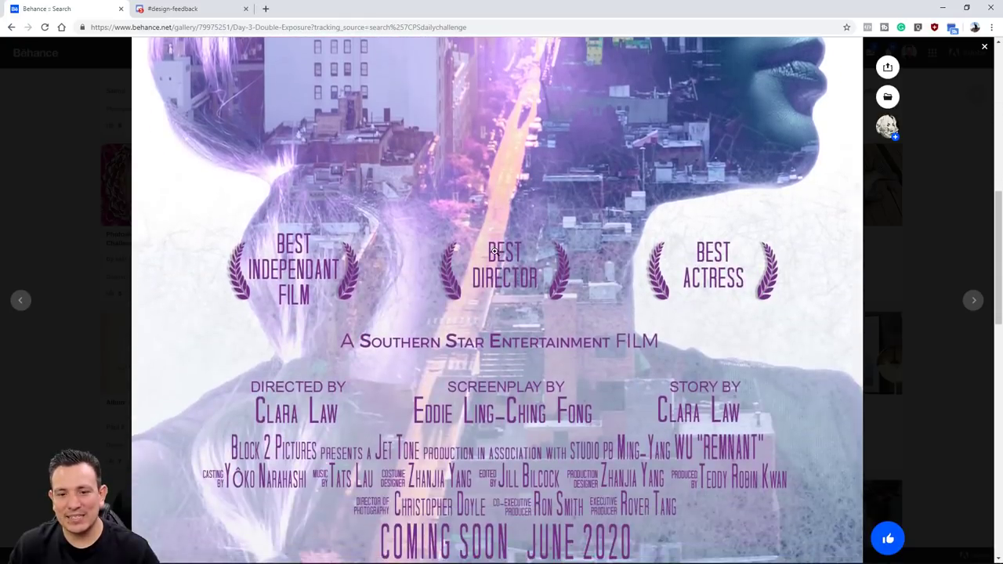
{"action": "scroll", "coordinate": [561, 346], "scroll_direction": "up", "scroll_amount": 2}
{"action": "scroll", "coordinate": [560, 346], "scroll_direction": "up", "scroll_amount": 5}
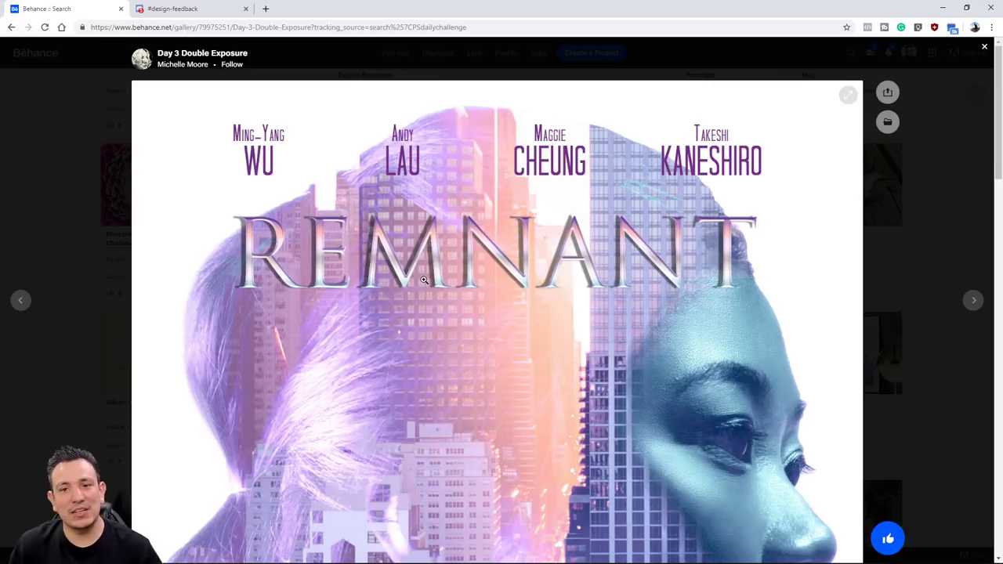
{"action": "scroll", "coordinate": [424, 274], "scroll_direction": "down", "scroll_amount": 8}
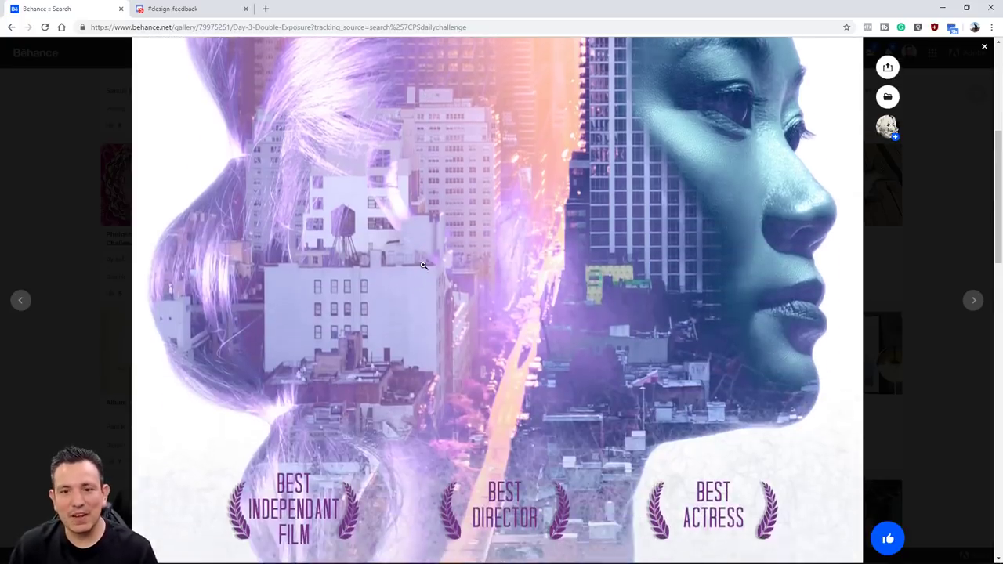
{"action": "scroll", "coordinate": [420, 274], "scroll_direction": "up", "scroll_amount": 10}
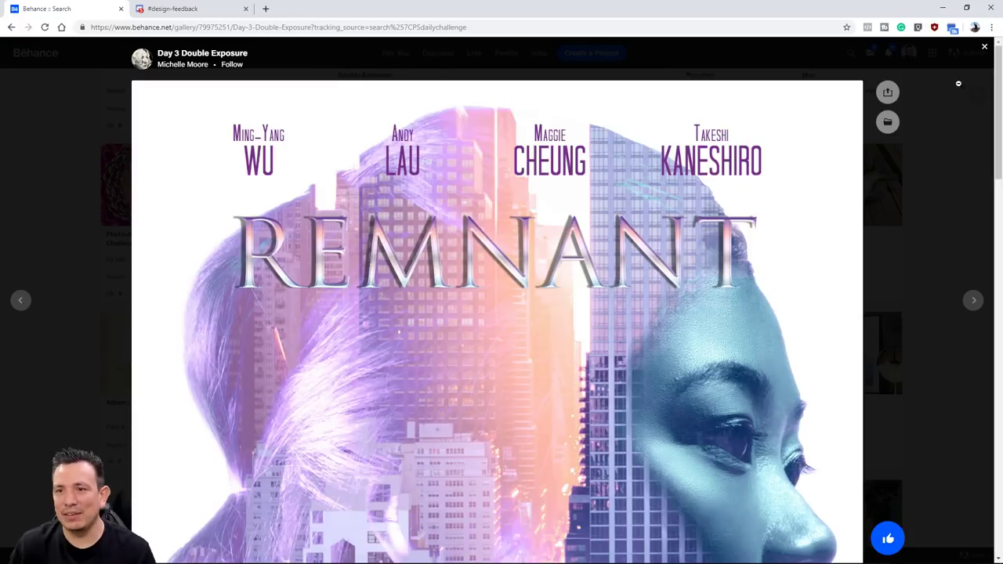
{"action": "left_click", "coordinate": [984, 46]}
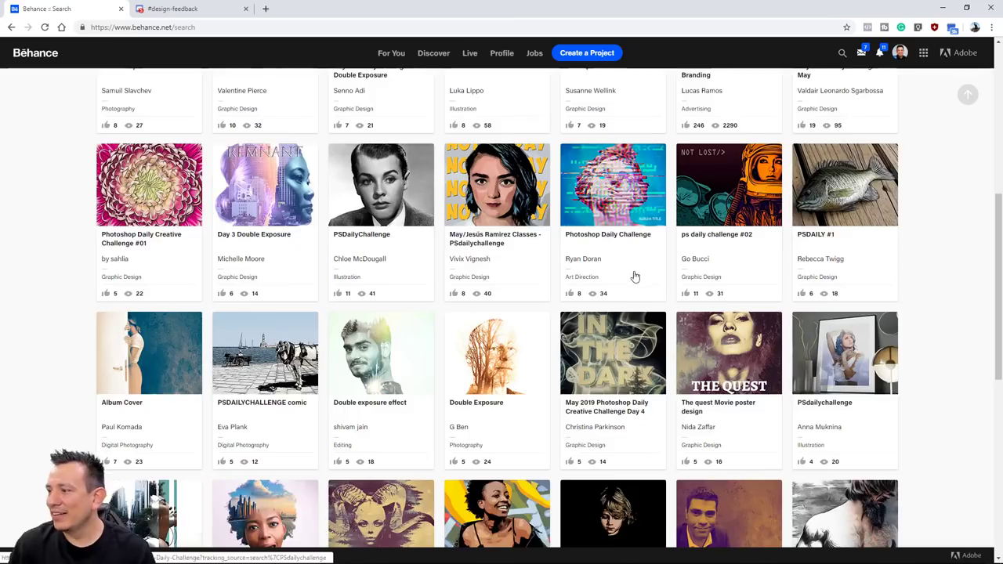
Look through more of the most appreciated submissions and sort the PSdailychallenge results by Most Recent.
{"action": "scroll", "coordinate": [626, 287], "scroll_direction": "down", "scroll_amount": 2}
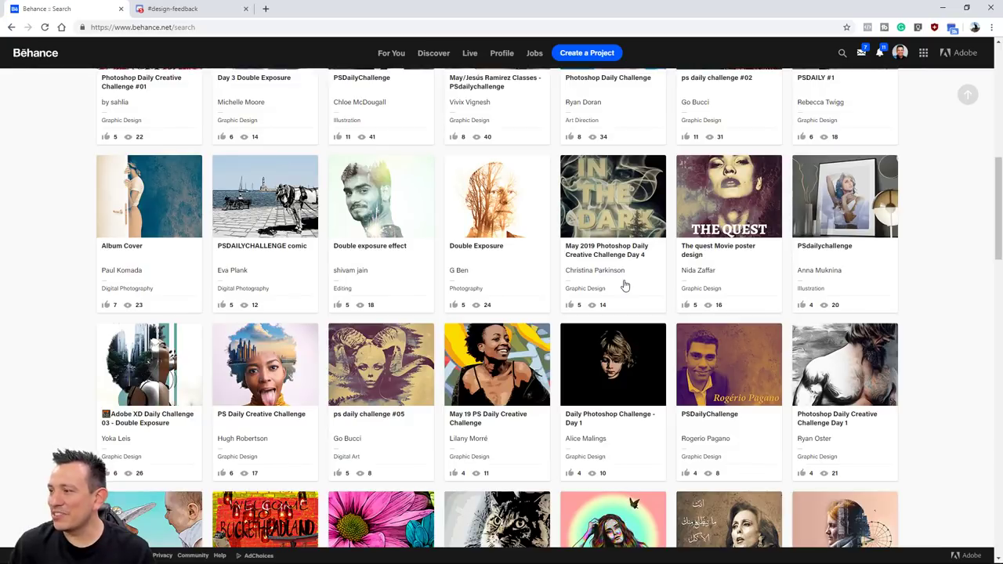
{"action": "scroll", "coordinate": [625, 285], "scroll_direction": "down", "scroll_amount": 1}
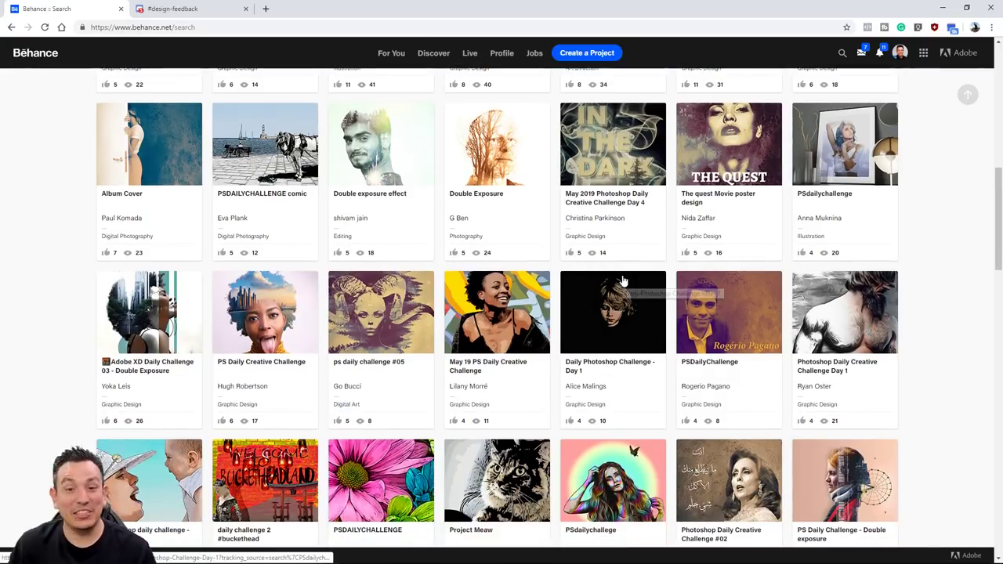
{"action": "scroll", "coordinate": [933, 294], "scroll_direction": "down", "scroll_amount": 1}
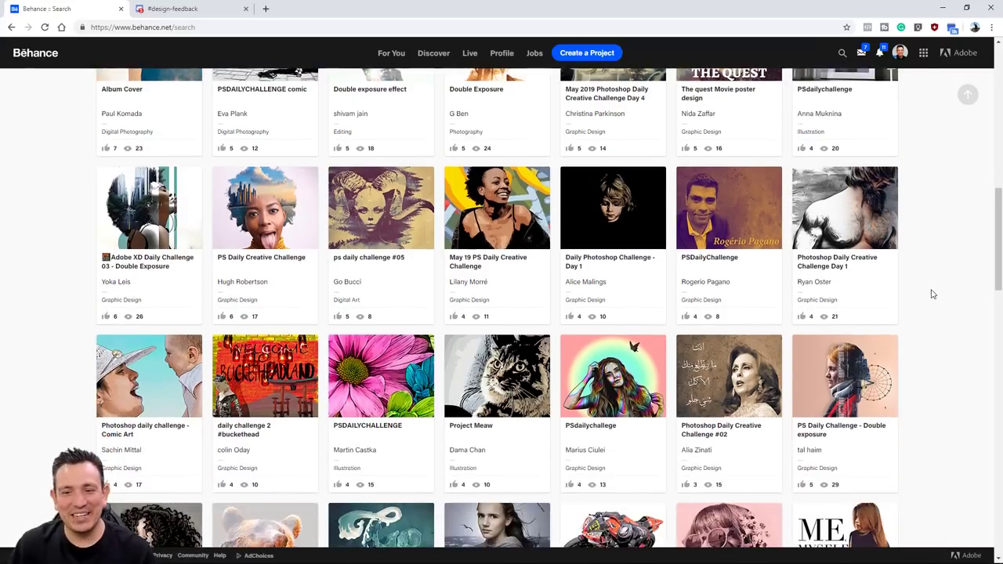
{"action": "scroll", "coordinate": [40, 282], "scroll_direction": "down", "scroll_amount": 2}
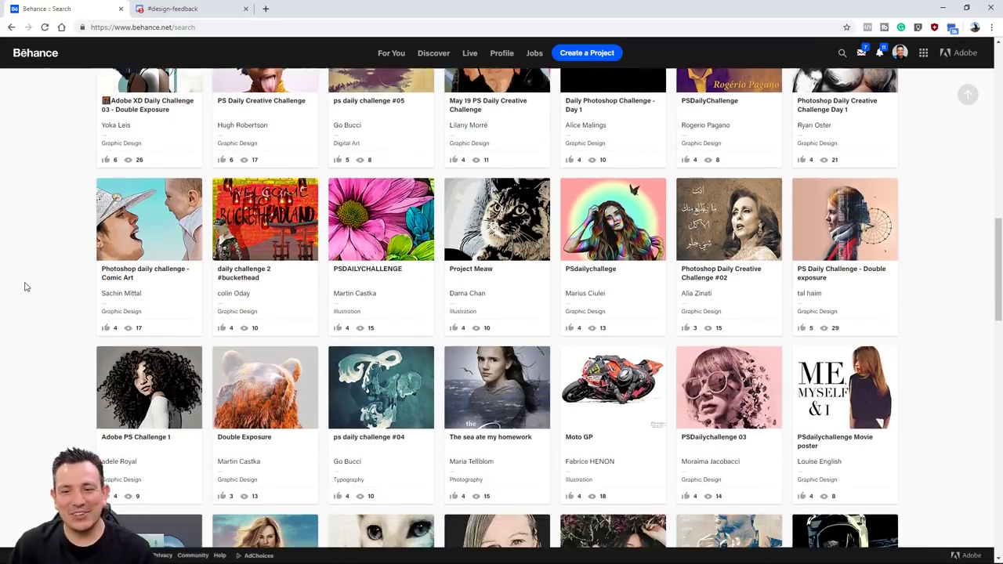
{"action": "scroll", "coordinate": [24, 287], "scroll_direction": "up", "scroll_amount": 10}
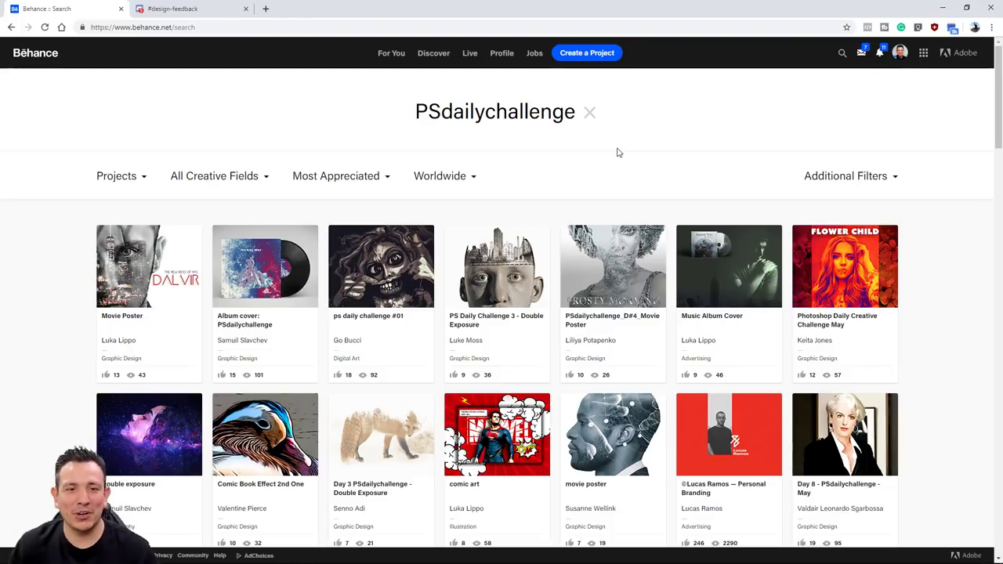
{"action": "left_click", "coordinate": [338, 177]}
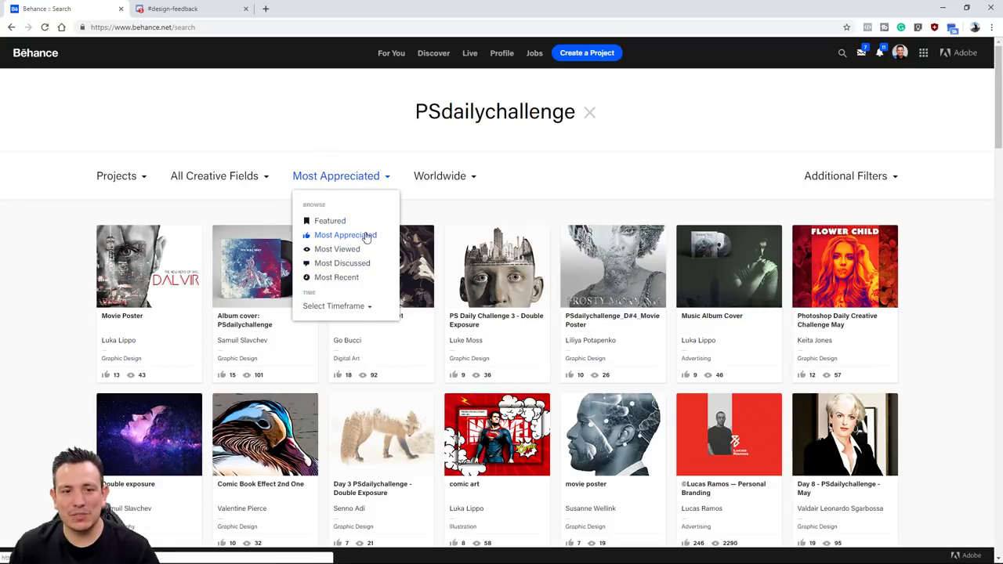
{"action": "left_click", "coordinate": [346, 280]}
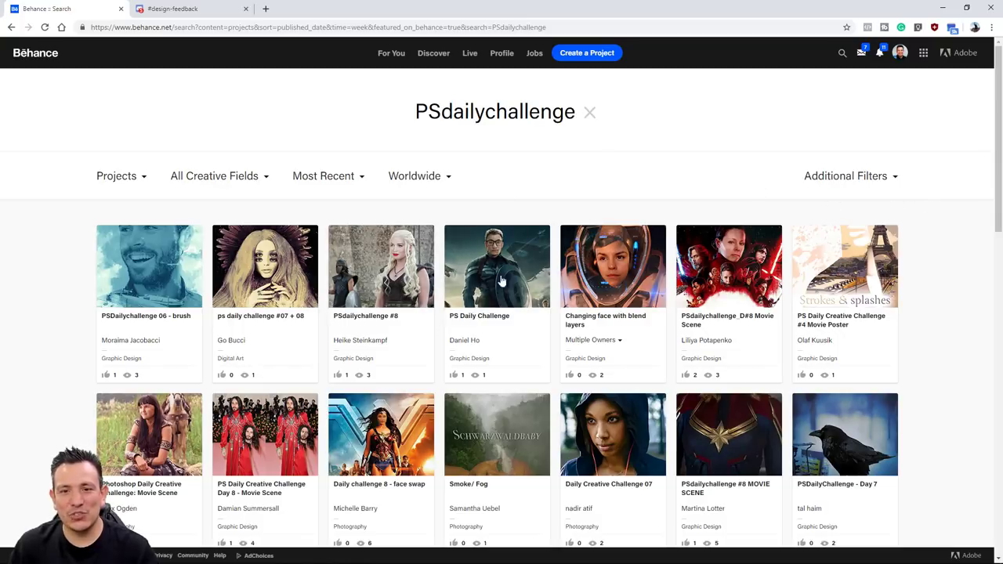
View and close the Changing face with blend layers project, and browse the recent submissions down to PS Daily Challenge - May.
{"action": "left_click", "coordinate": [629, 276]}
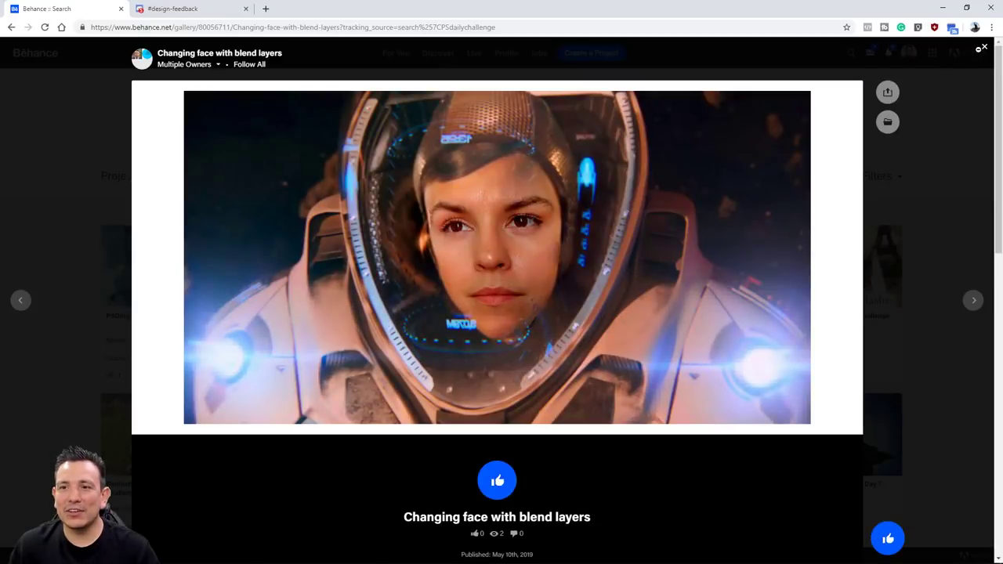
{"action": "left_click", "coordinate": [985, 48]}
{"action": "scroll", "coordinate": [941, 312], "scroll_direction": "down", "scroll_amount": 1}
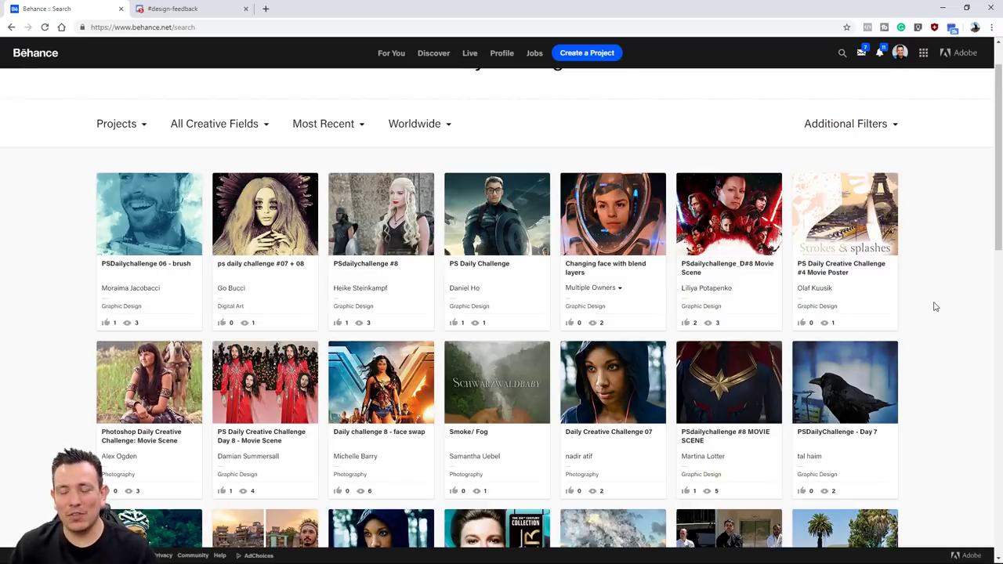
{"action": "scroll", "coordinate": [935, 307], "scroll_direction": "down", "scroll_amount": 4}
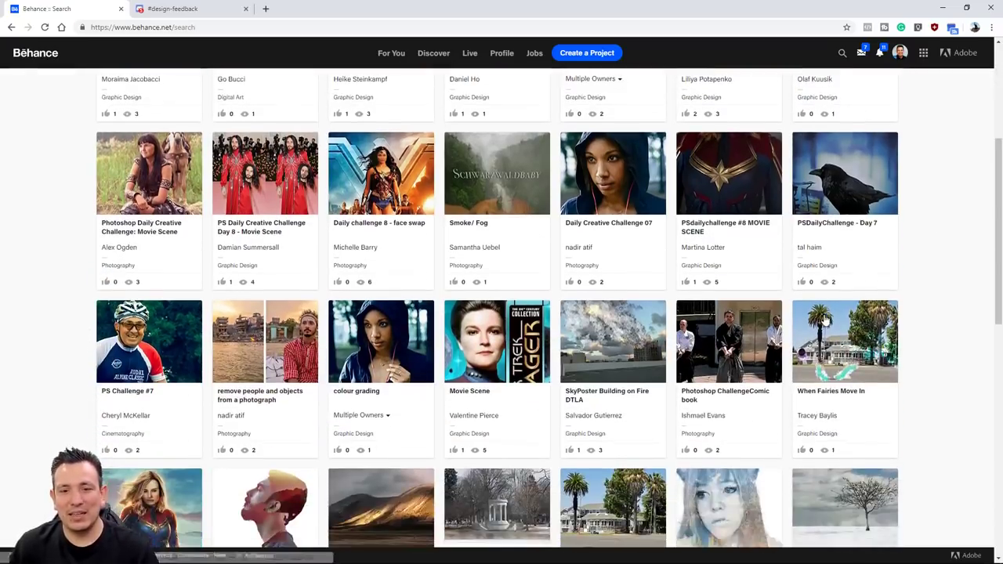
{"action": "scroll", "coordinate": [972, 353], "scroll_direction": "down", "scroll_amount": 3}
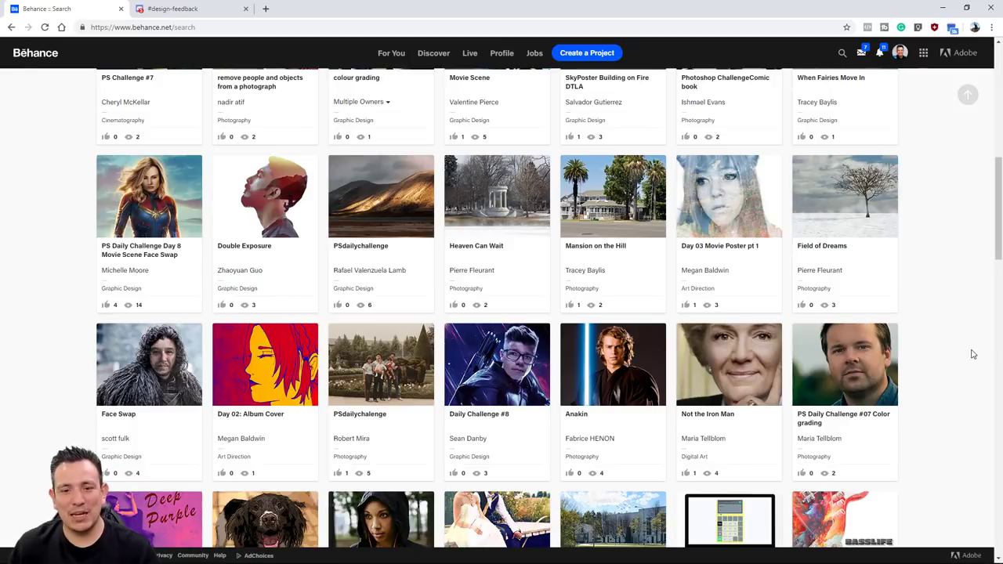
{"action": "scroll", "coordinate": [972, 355], "scroll_direction": "down", "scroll_amount": 3}
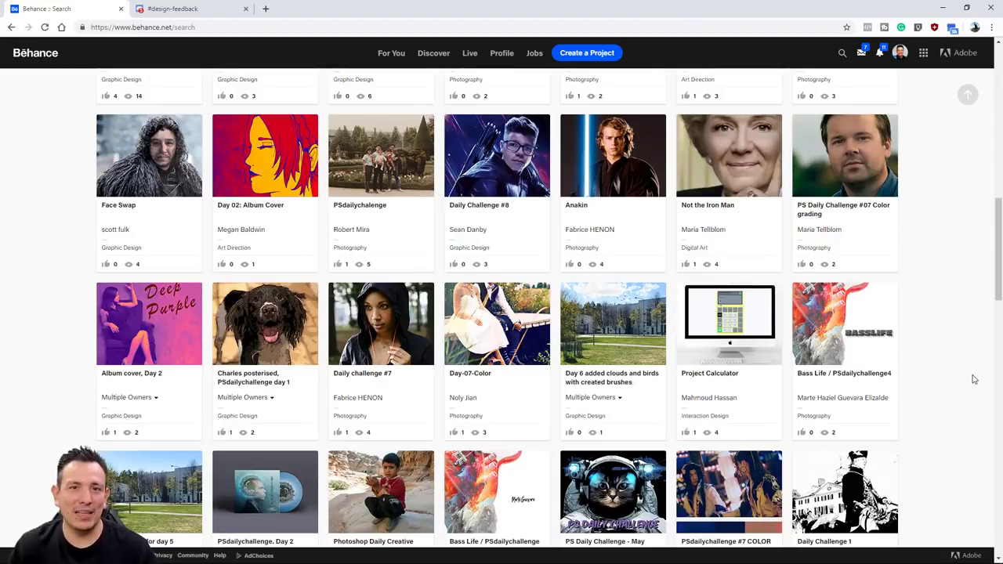
{"action": "scroll", "coordinate": [972, 380], "scroll_direction": "down", "scroll_amount": 2}
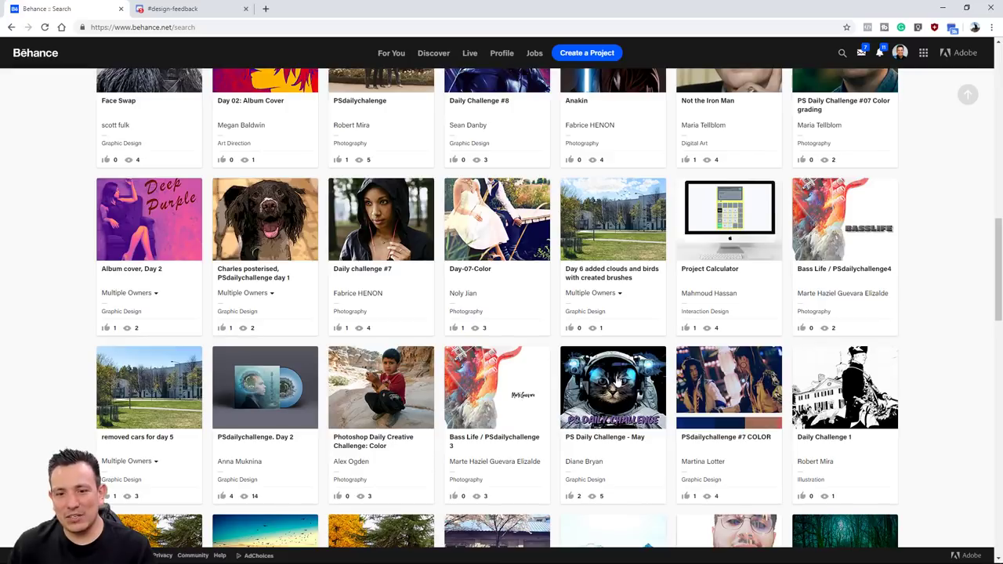
Open the PS Daily Challenge - May project, examine its comic art, album cover and double exposure pieces, and return to the results.
{"action": "left_click", "coordinate": [659, 370]}
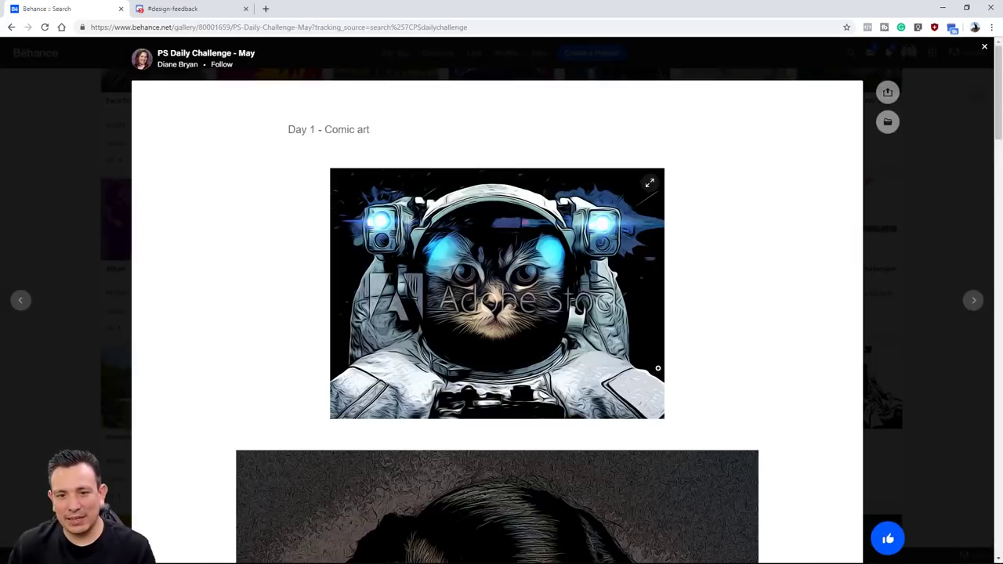
{"action": "scroll", "coordinate": [654, 354], "scroll_direction": "down", "scroll_amount": 1}
{"action": "scroll", "coordinate": [560, 302], "scroll_direction": "up", "scroll_amount": 1}
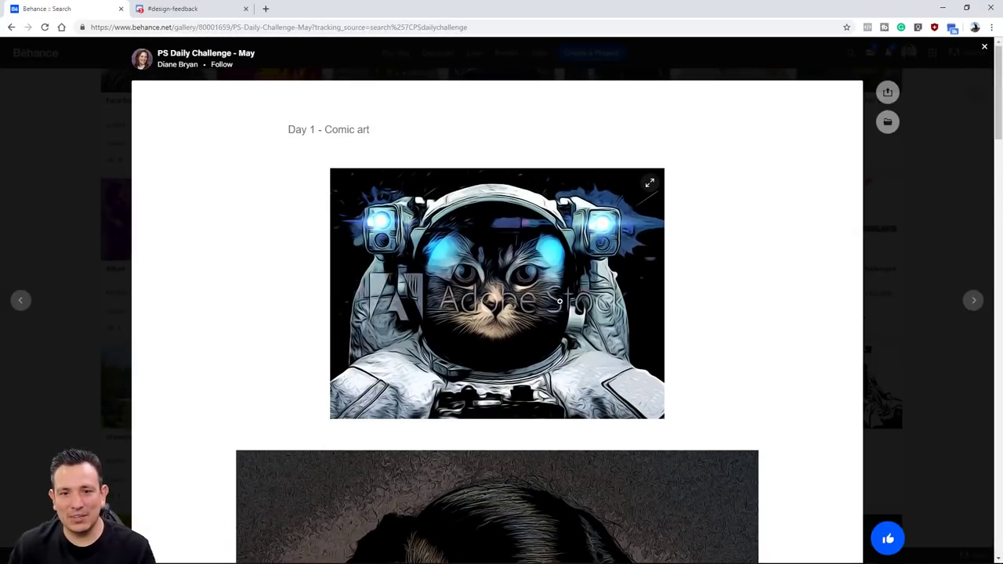
{"action": "scroll", "coordinate": [540, 284], "scroll_direction": "down", "scroll_amount": 8}
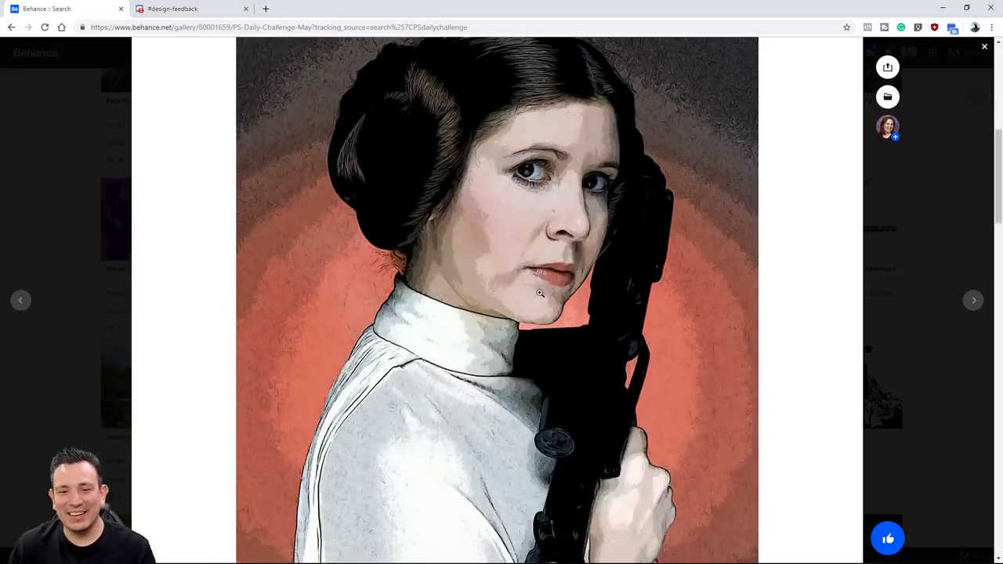
{"action": "scroll", "coordinate": [540, 294], "scroll_direction": "down", "scroll_amount": 10}
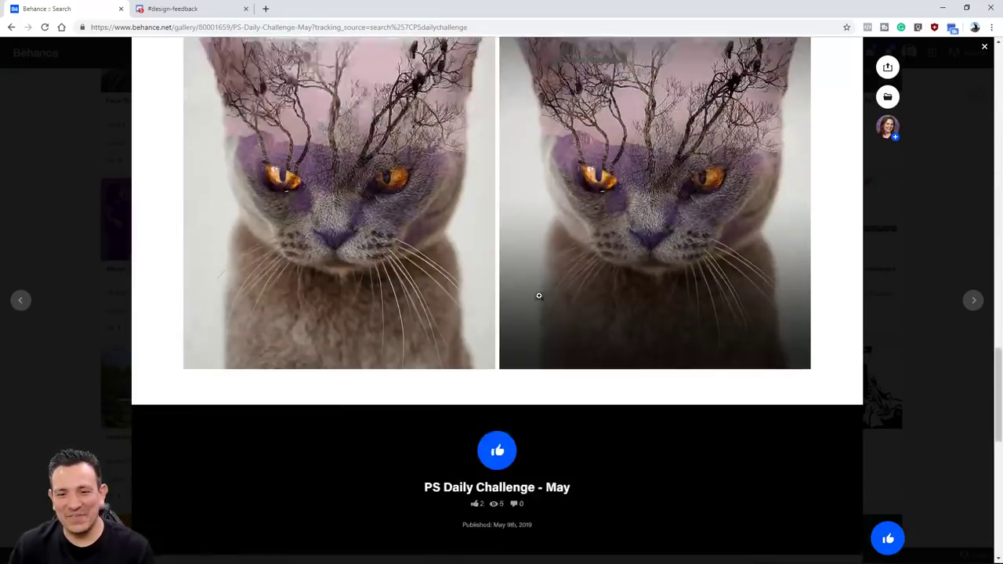
{"action": "scroll", "coordinate": [540, 301], "scroll_direction": "up", "scroll_amount": 18}
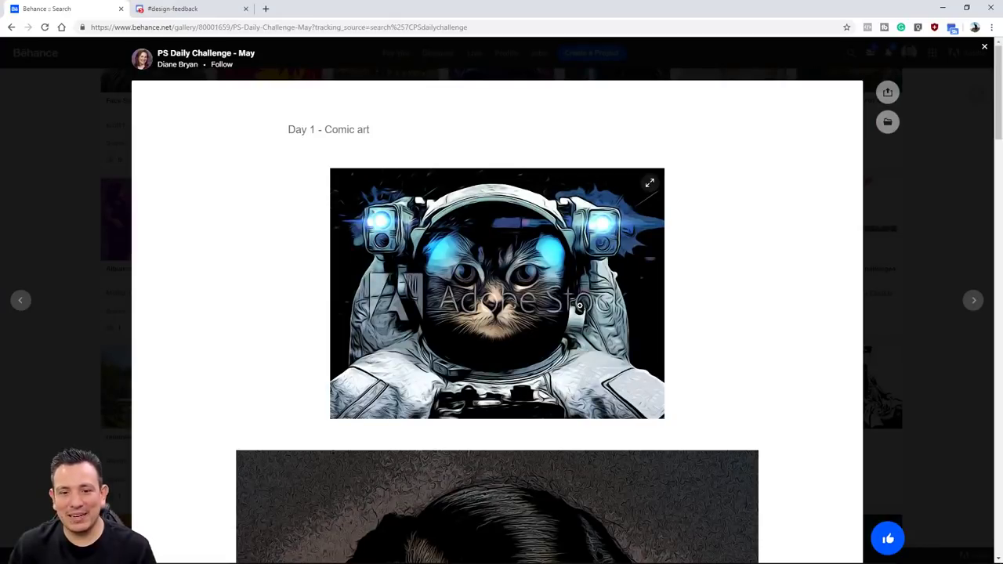
{"action": "scroll", "coordinate": [580, 305], "scroll_direction": "down", "scroll_amount": 10}
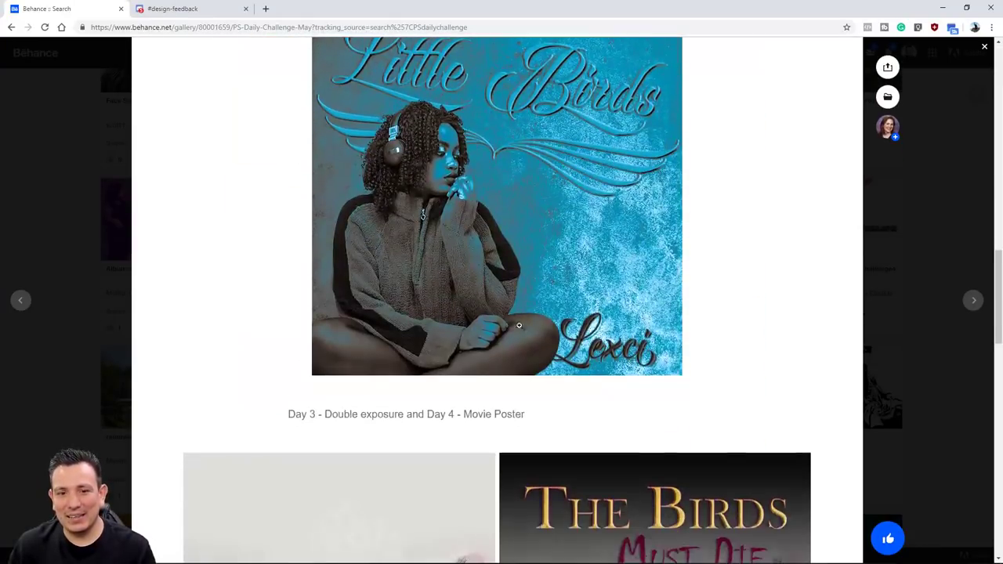
{"action": "scroll", "coordinate": [519, 326], "scroll_direction": "down", "scroll_amount": 5}
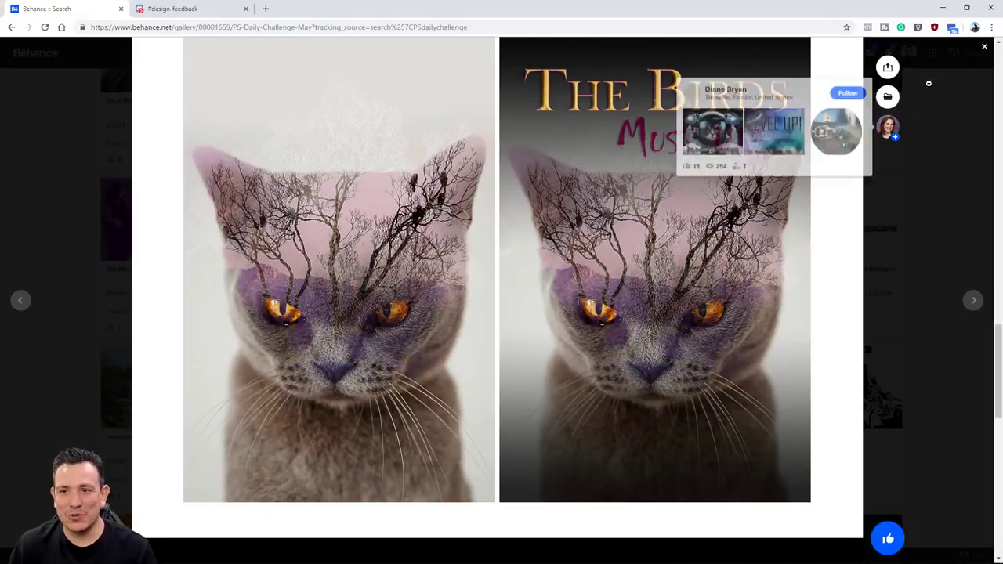
{"action": "left_click", "coordinate": [984, 47]}
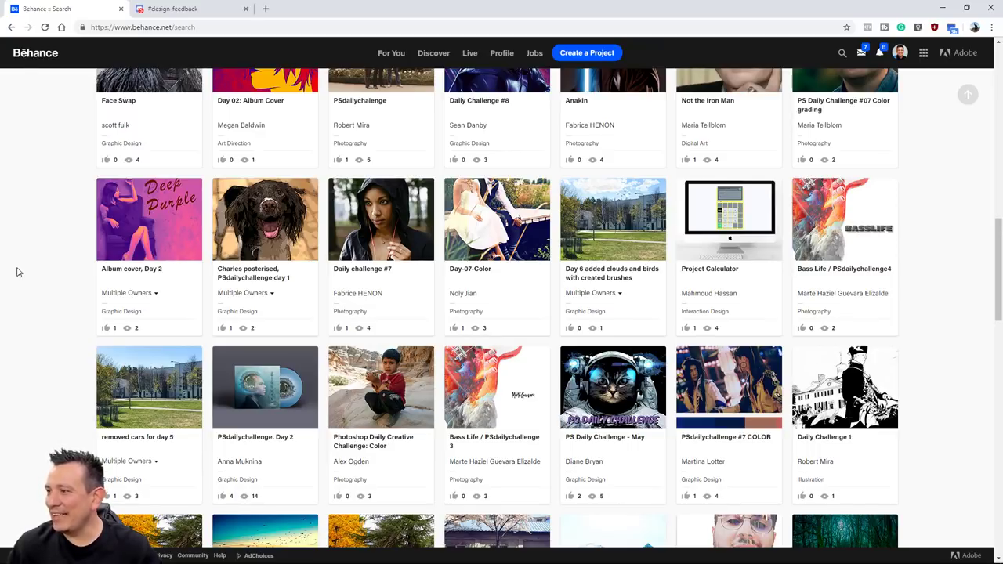
{"action": "scroll", "coordinate": [126, 330], "scroll_direction": "up", "scroll_amount": 6}
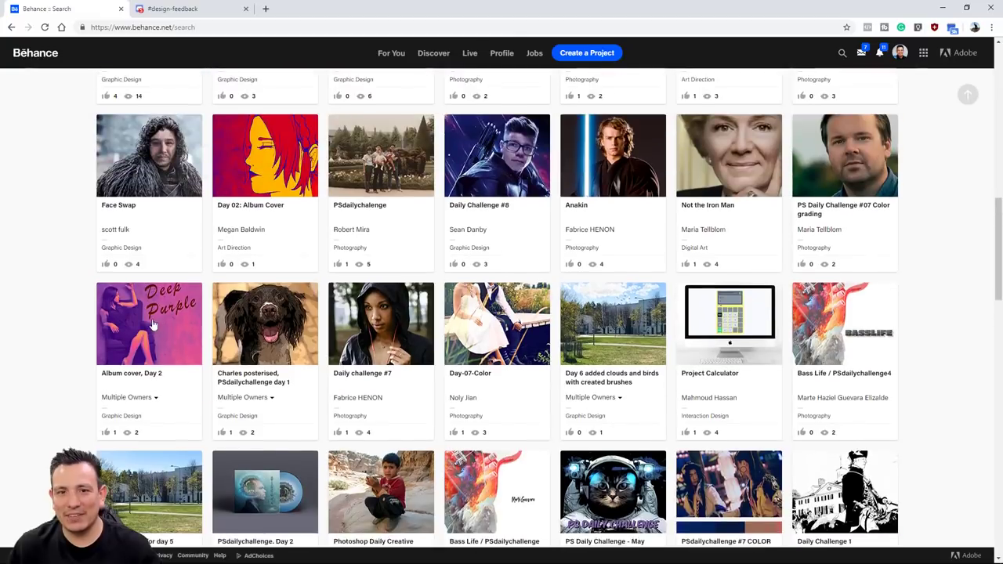
Open the PS Daily Challenge project with the shield-carrying hero, examine its movie scene face and double exposure pieces, and close it.
{"action": "scroll", "coordinate": [146, 328], "scroll_direction": "up", "scroll_amount": 5}
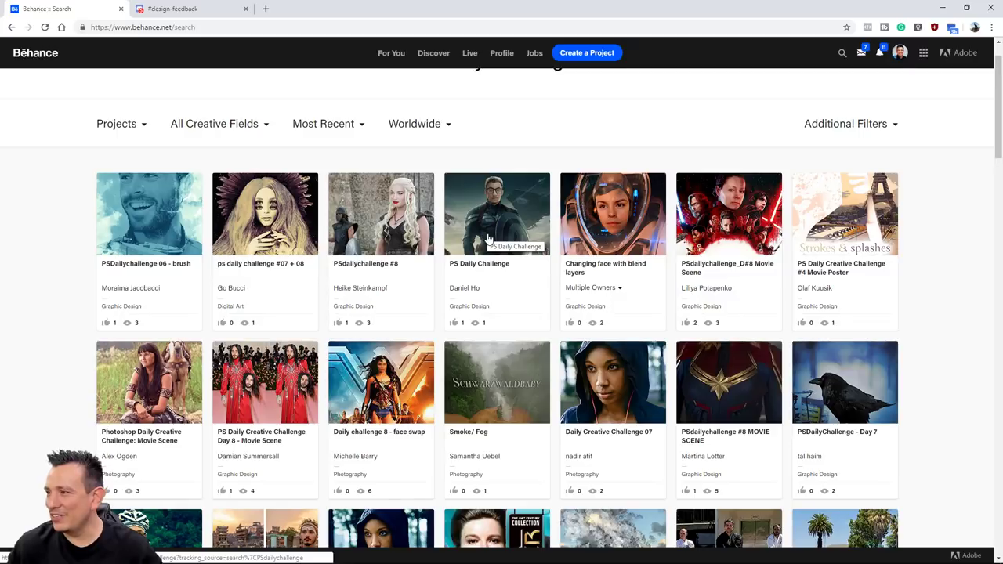
{"action": "left_click", "coordinate": [487, 238]}
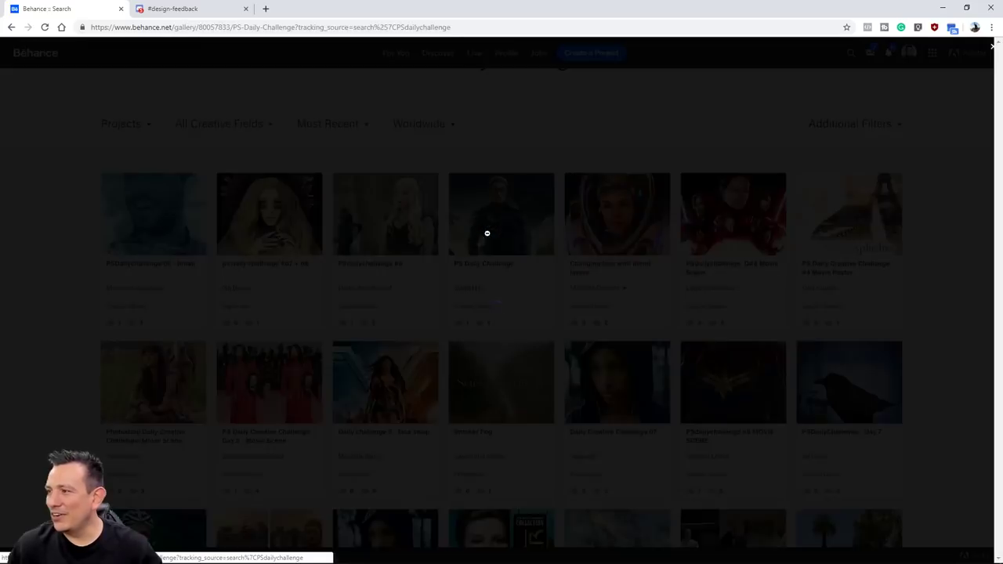
{"action": "scroll", "coordinate": [231, 239], "scroll_direction": "down", "scroll_amount": 7}
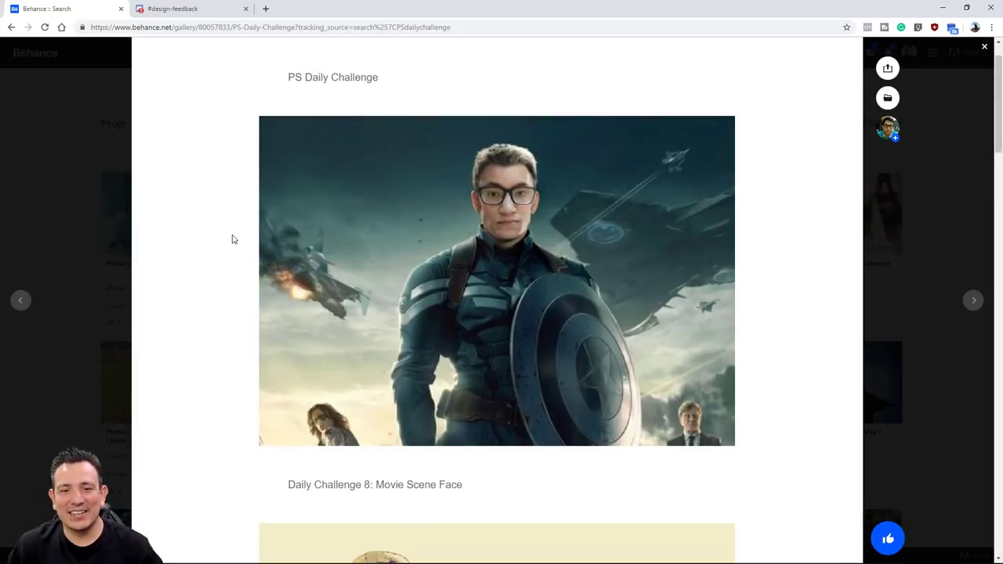
{"action": "scroll", "coordinate": [231, 243], "scroll_direction": "down", "scroll_amount": 3}
{"action": "scroll", "coordinate": [231, 243], "scroll_direction": "up", "scroll_amount": 10}
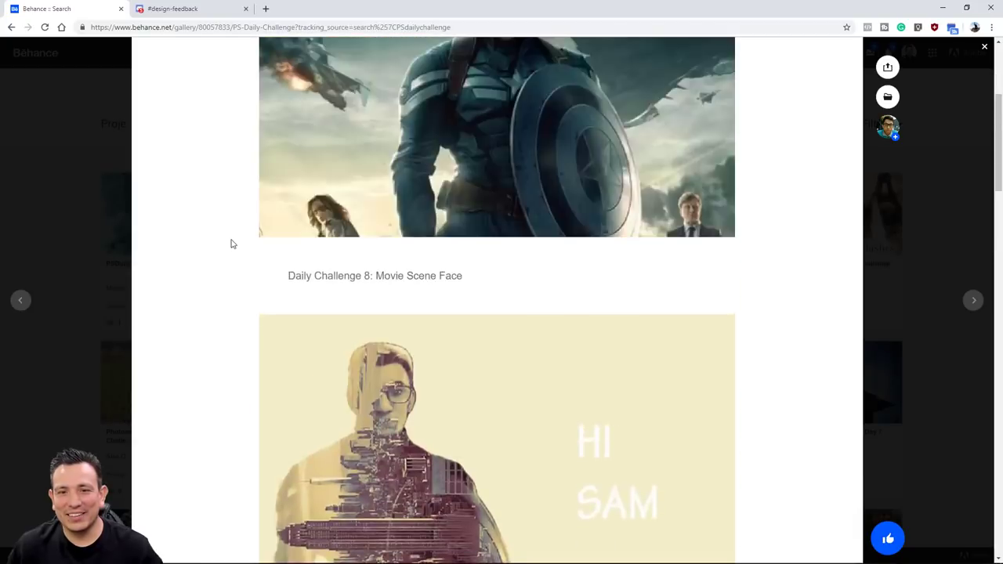
{"action": "left_click", "coordinate": [985, 49]}
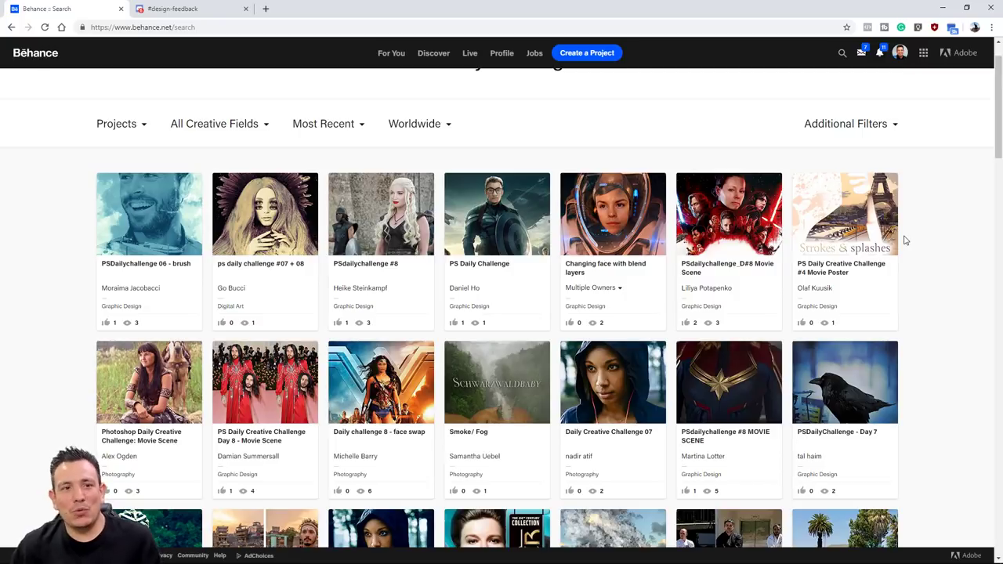
Open your own Behance profile from the account options and look over its published work.
{"action": "left_click", "coordinate": [900, 53]}
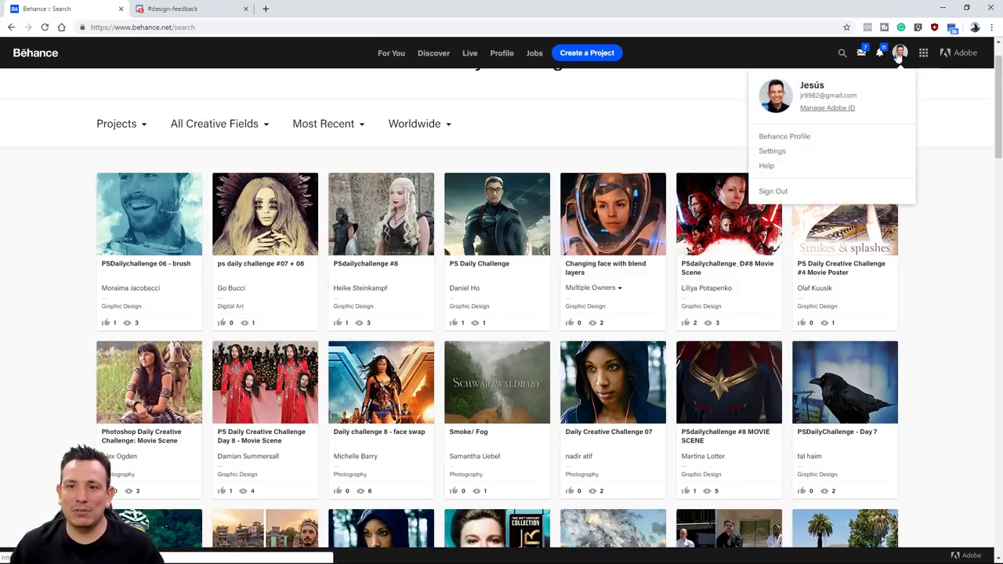
{"action": "left_click", "coordinate": [784, 137]}
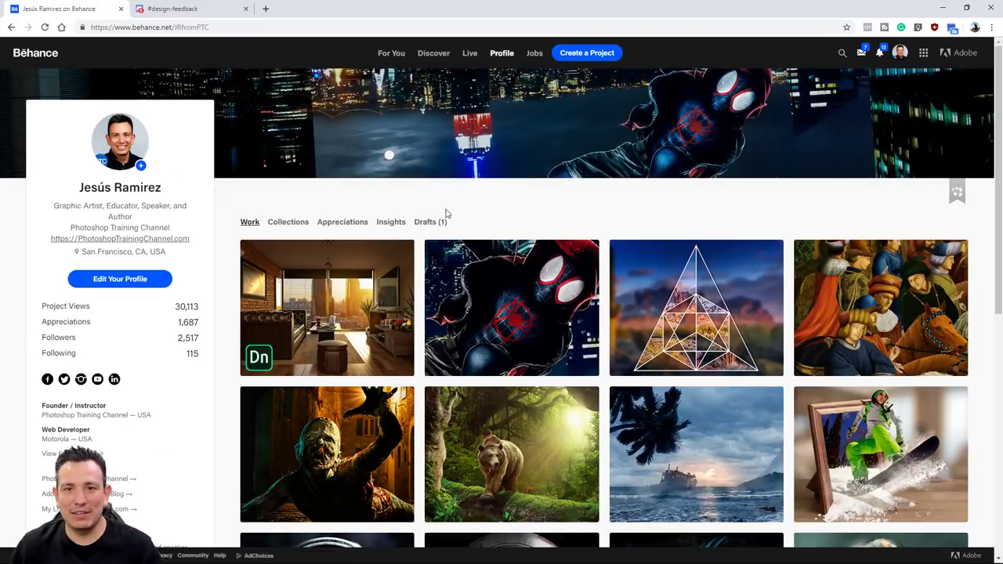
{"action": "scroll", "coordinate": [169, 266], "scroll_direction": "down", "scroll_amount": 1}
{"action": "scroll", "coordinate": [168, 282], "scroll_direction": "up", "scroll_amount": 1}
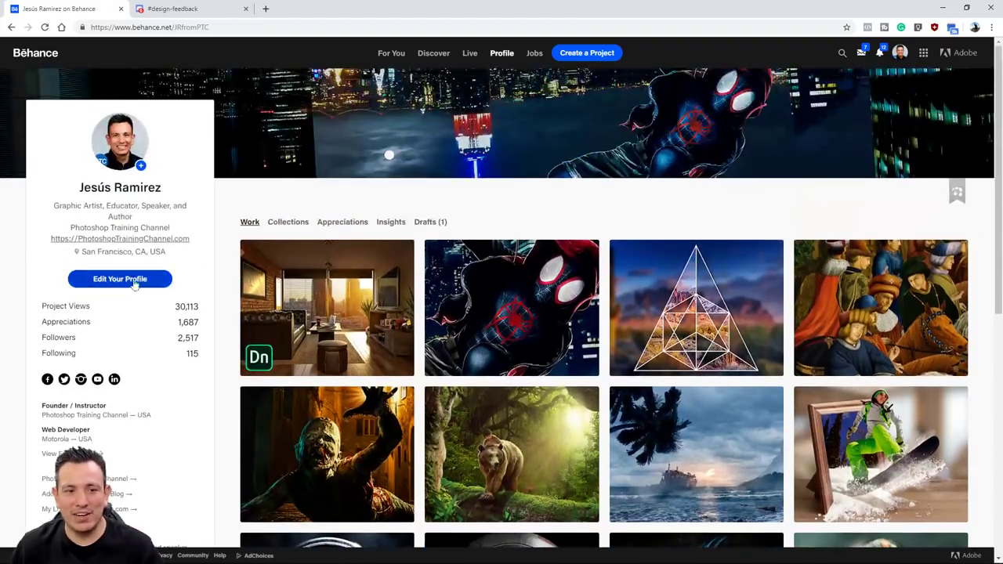